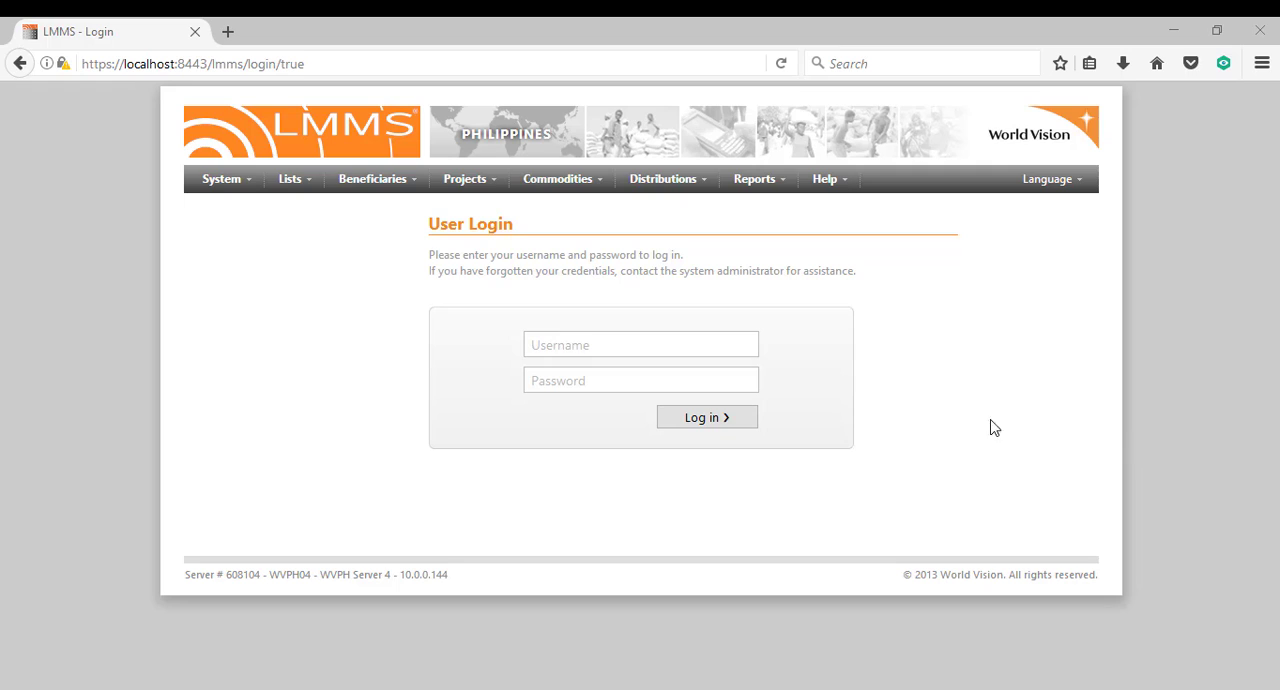
Log in to LMMS with the account username and password.
left_click(699, 338)
type("rlankas")
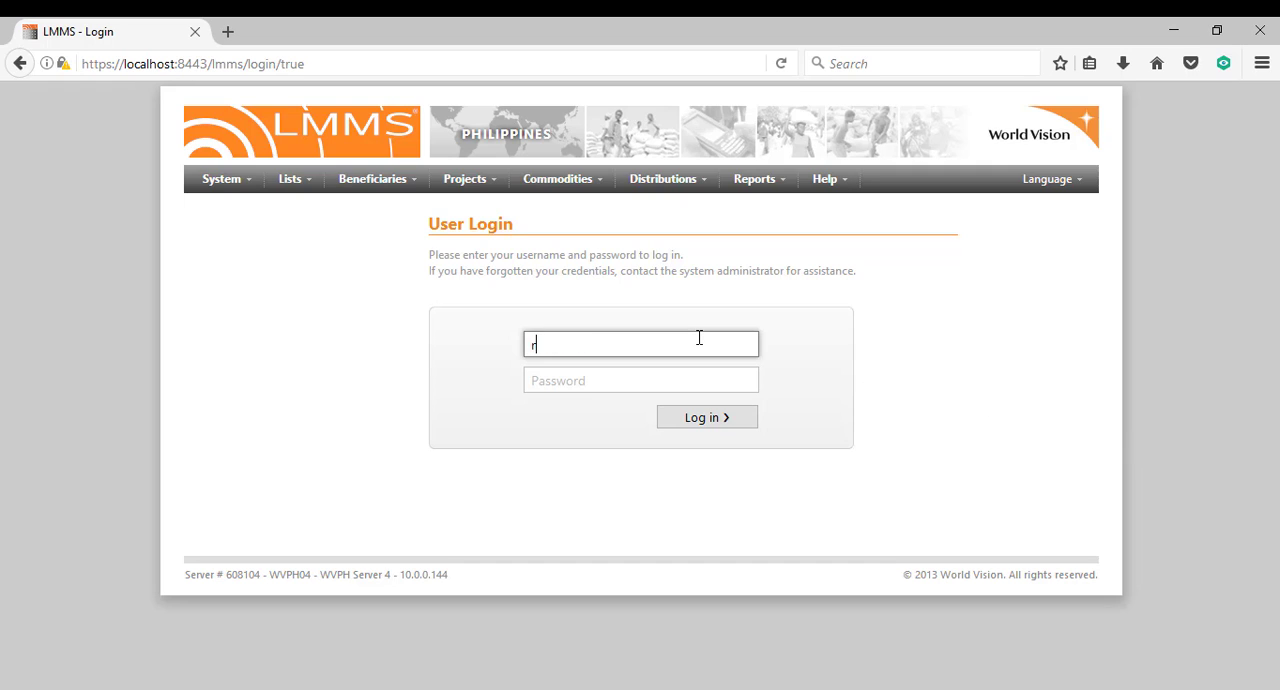
key("Tab")
type("*******")
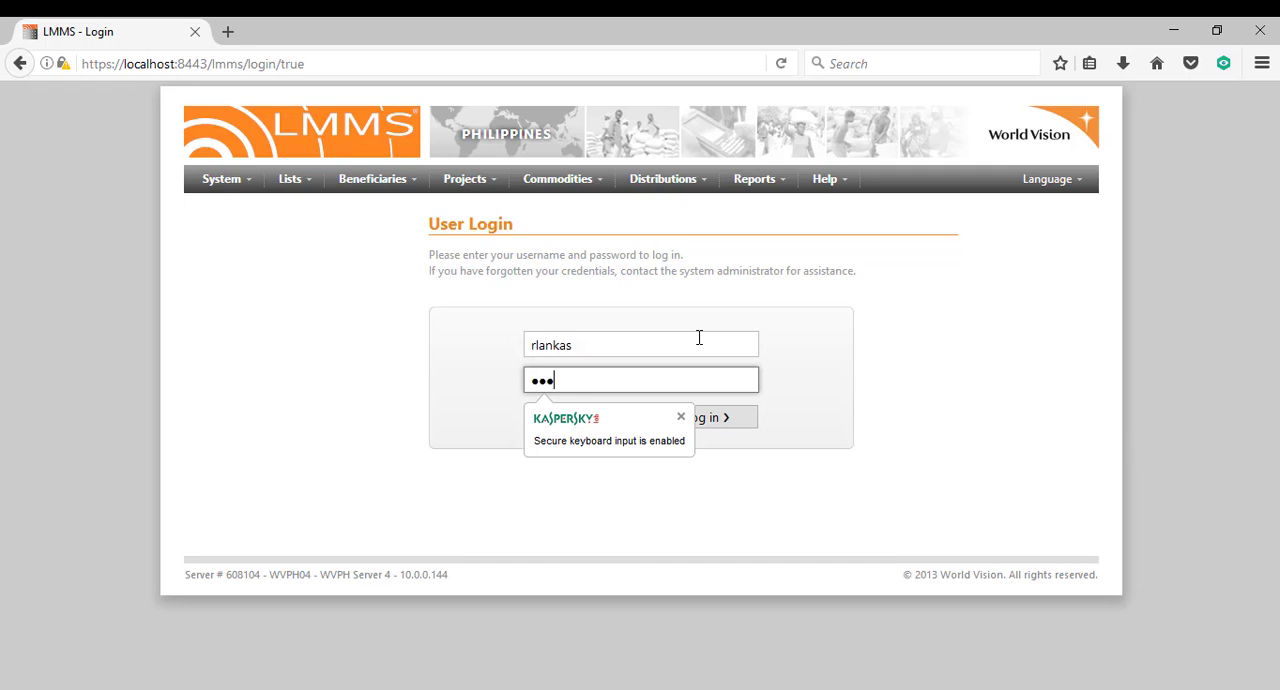
key("Return")
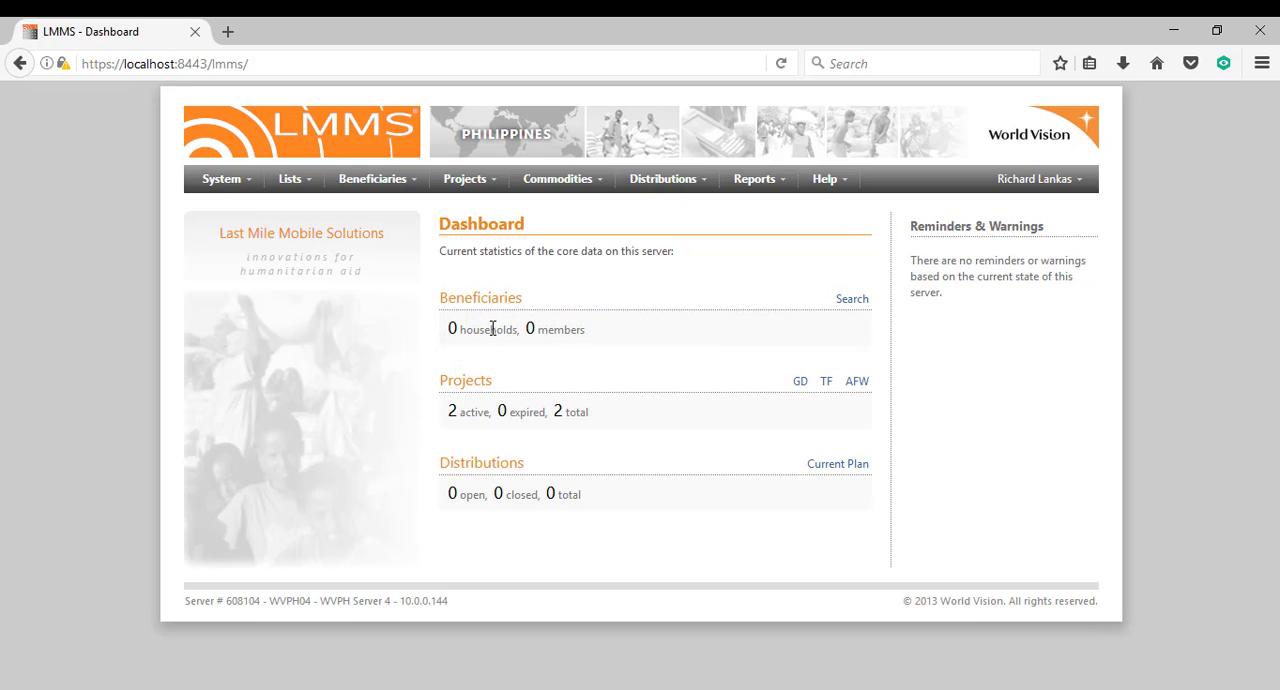
Review the Beneficiaries, Projects and Distributions sections of the dashboard.
double_click(478, 302)
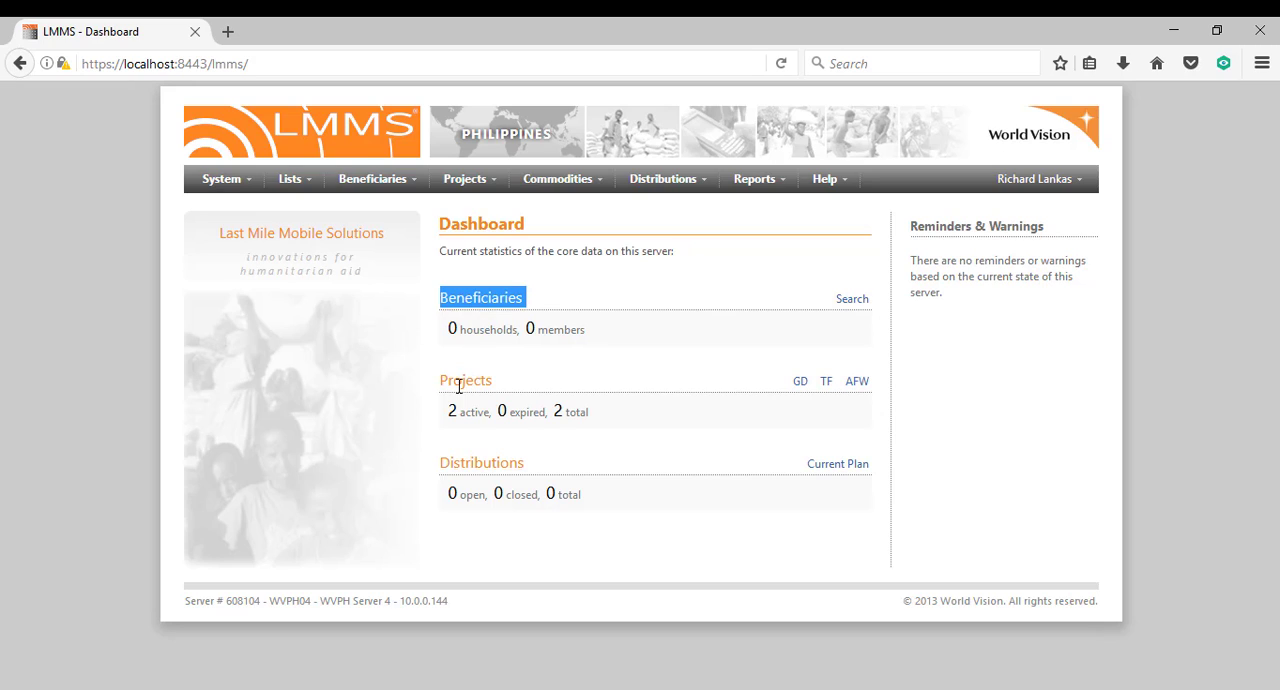
double_click(459, 386)
double_click(474, 470)
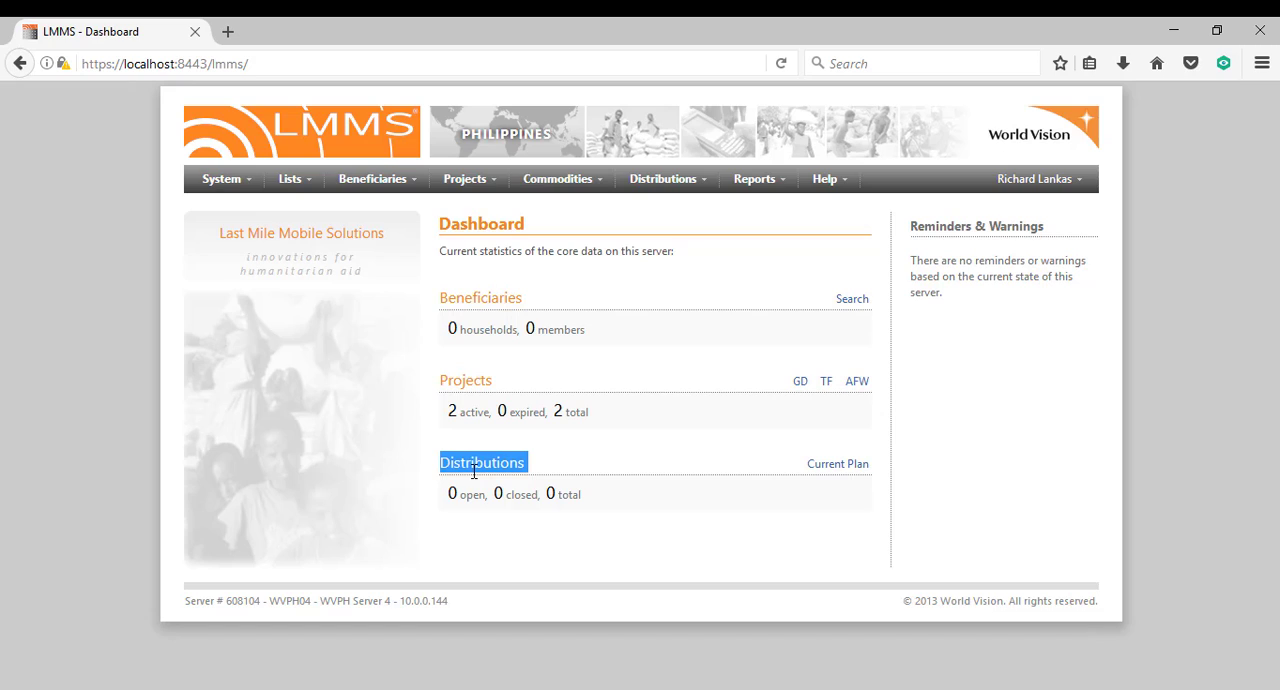
left_click(596, 450)
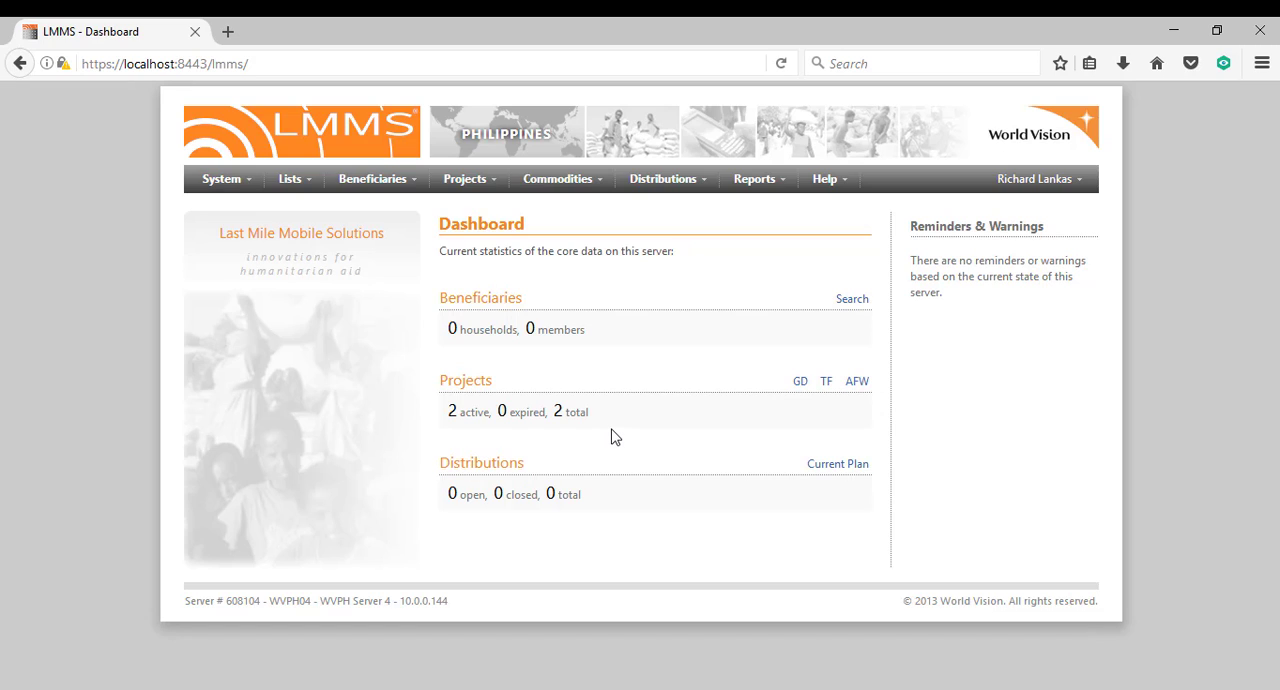
Open the Aid-for-Work project list using the dashboard's AFW link, and return to the dashboard.
left_click(468, 180)
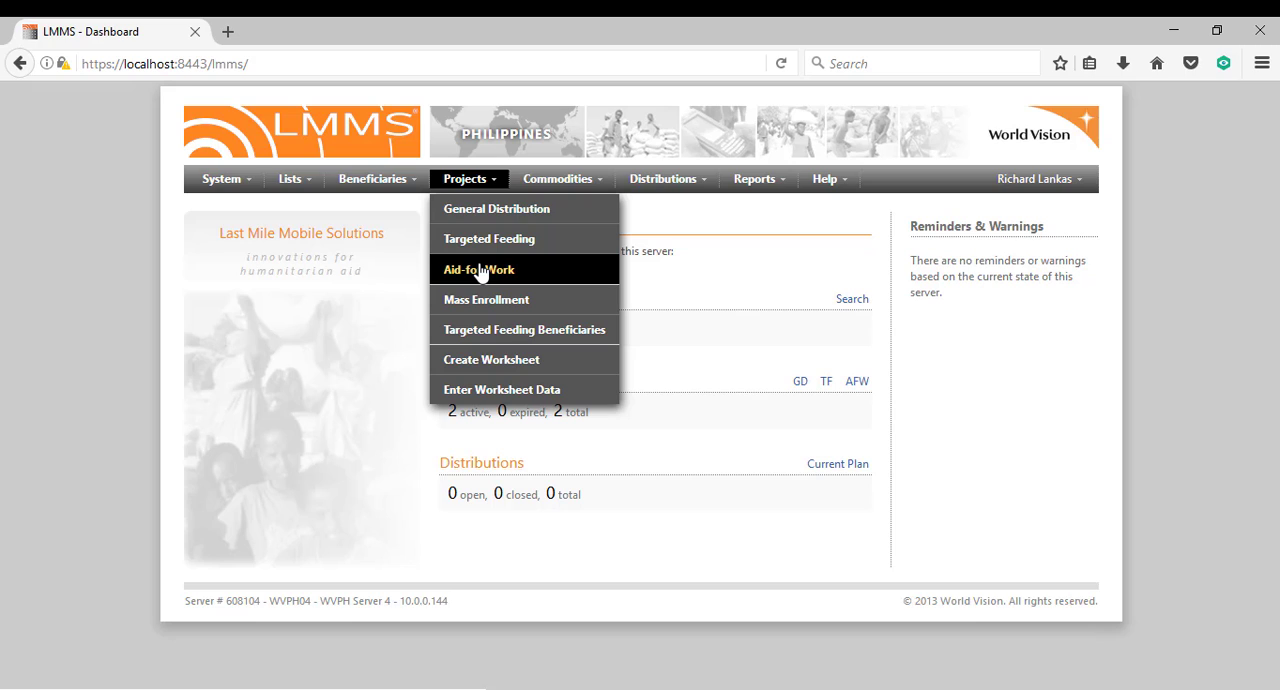
left_click(859, 385)
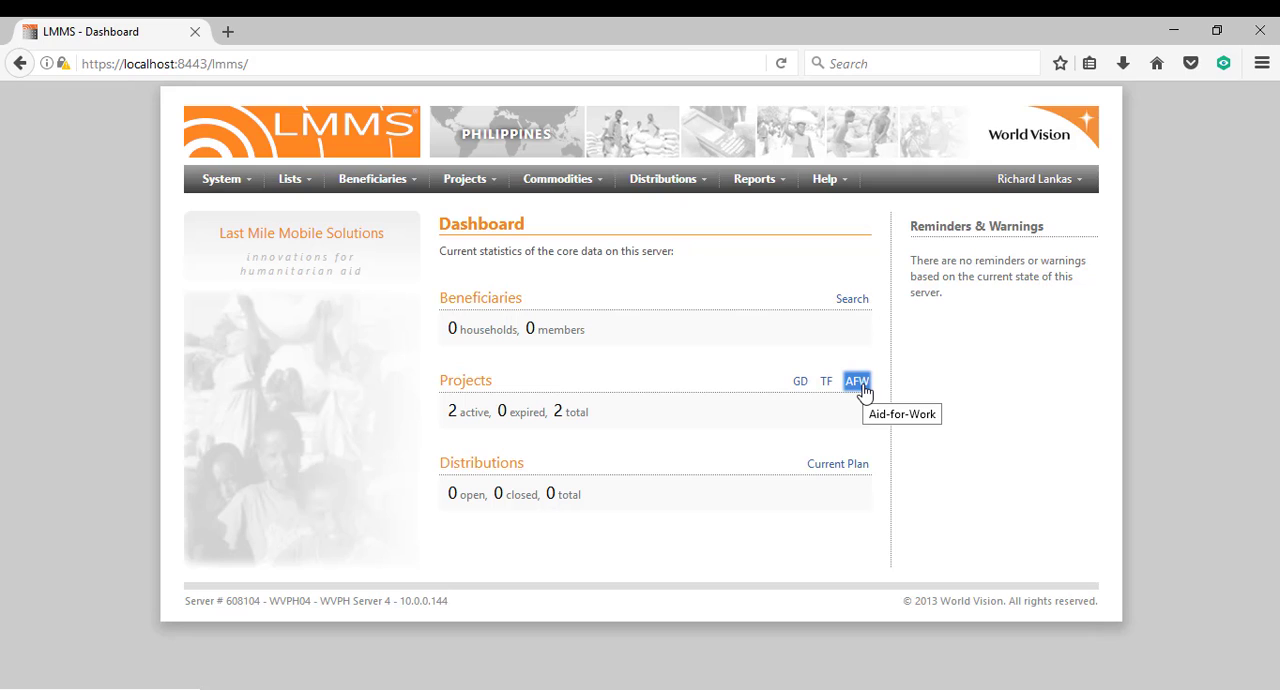
left_click(858, 384)
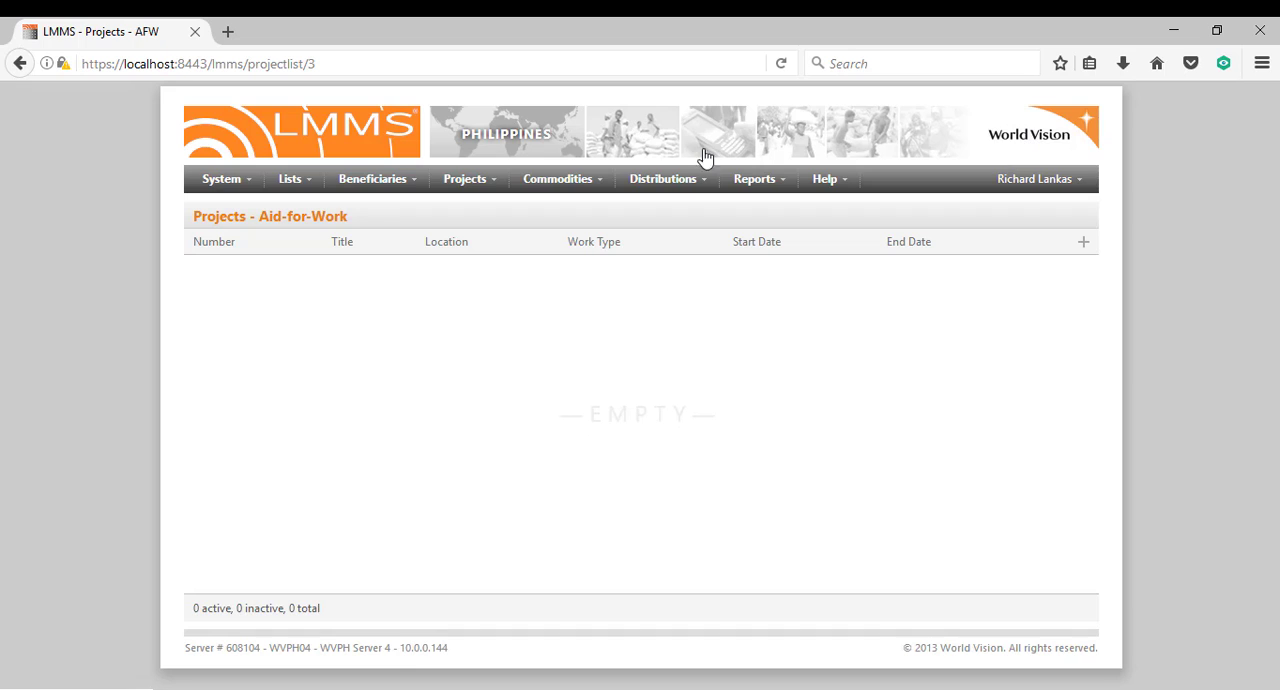
left_click(615, 145)
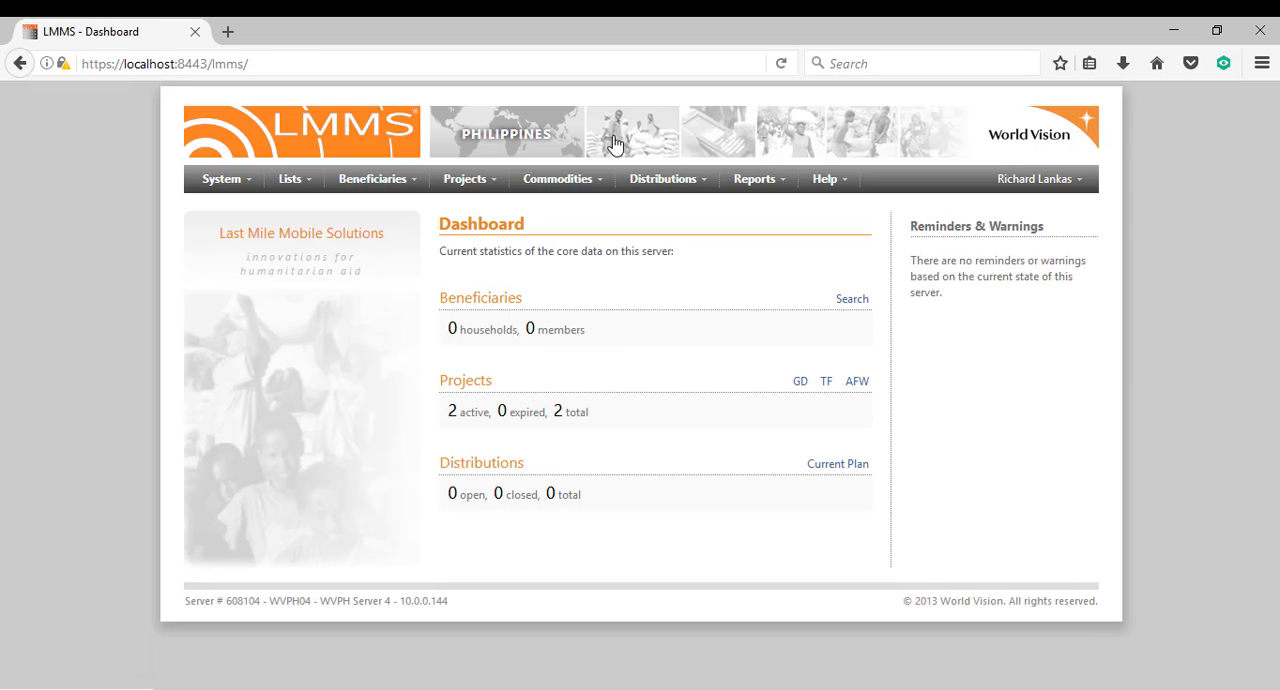
Open the Aid-for-Work projects list and start a new project record.
left_click(466, 180)
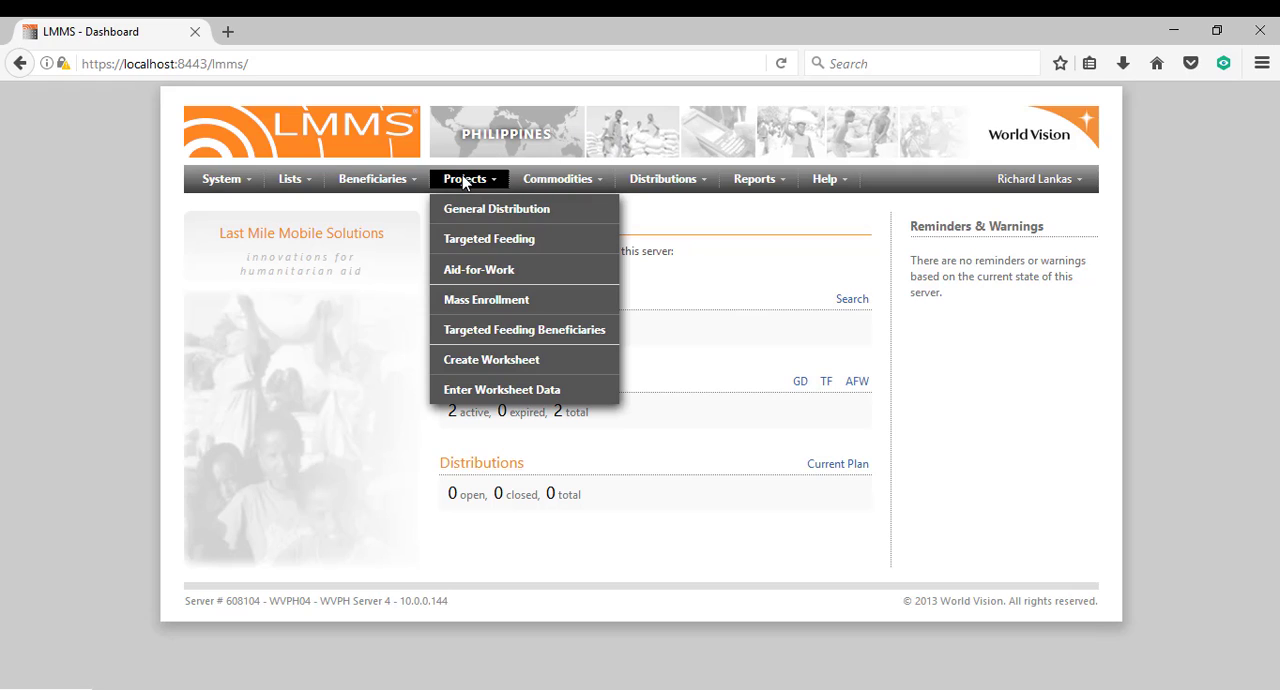
left_click(478, 279)
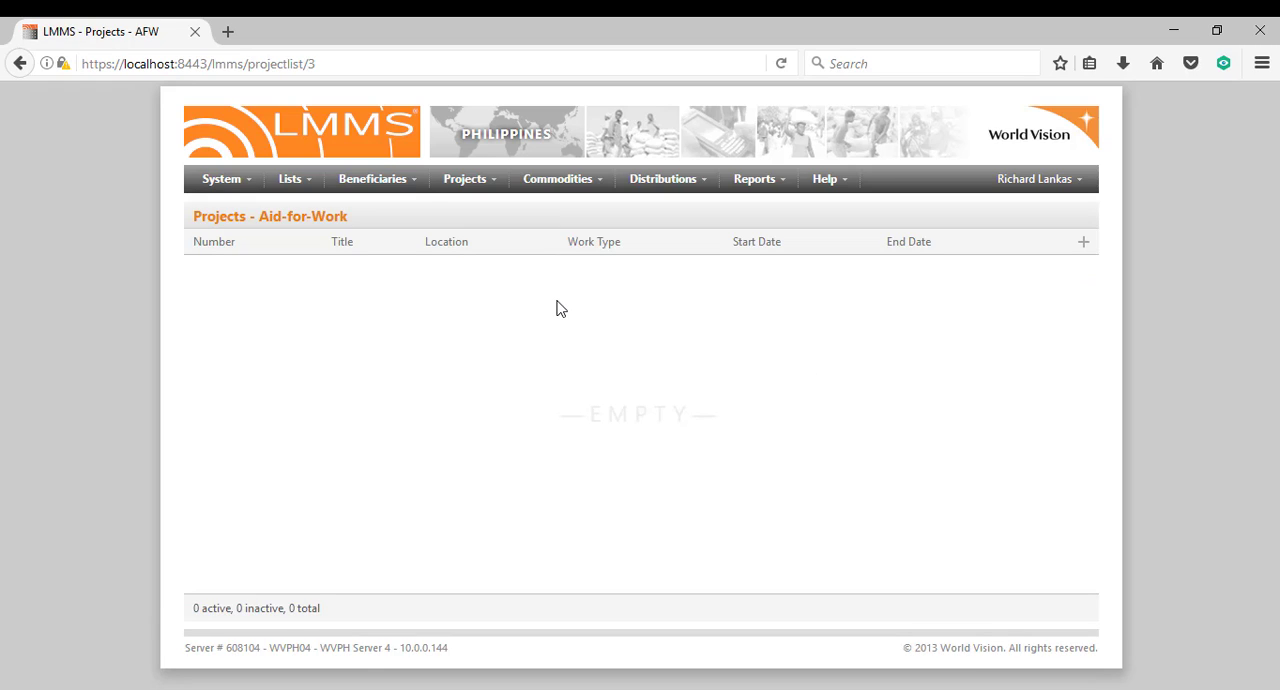
left_click(1082, 245)
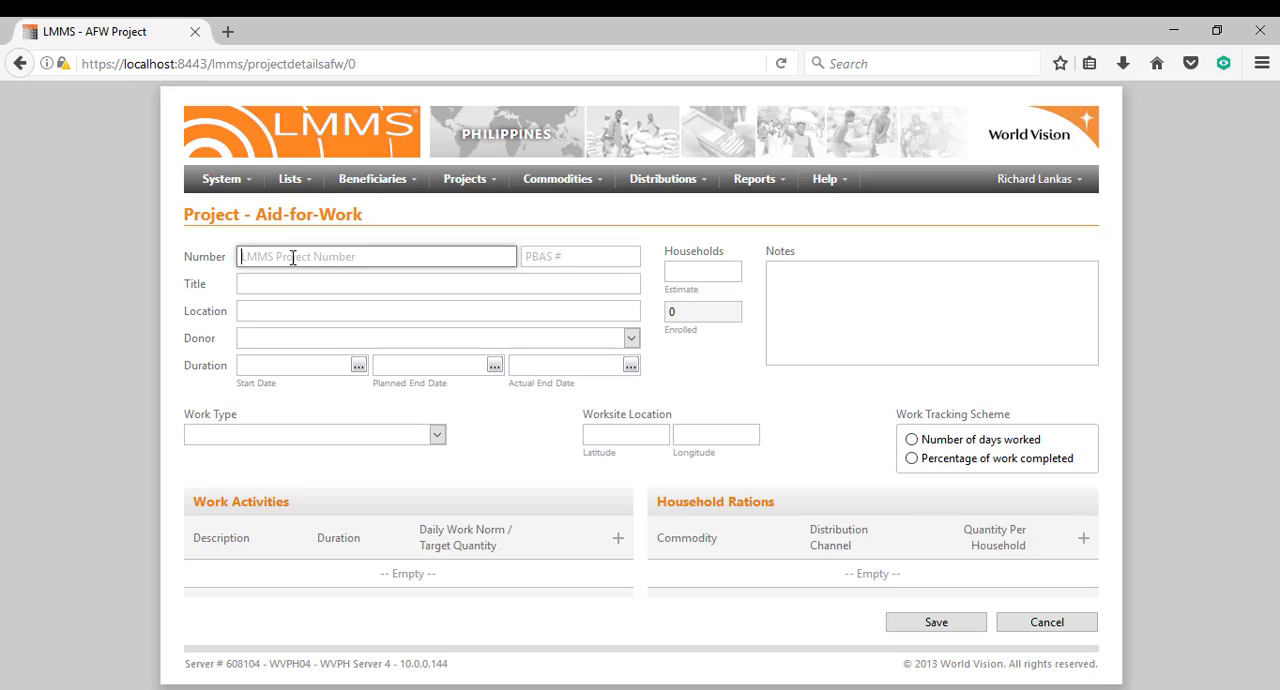
Enter PH-AFW/ORMOC-65987/2017 as the LMMS project number.
type("PH-AFW/ORMOC-65987/2017")
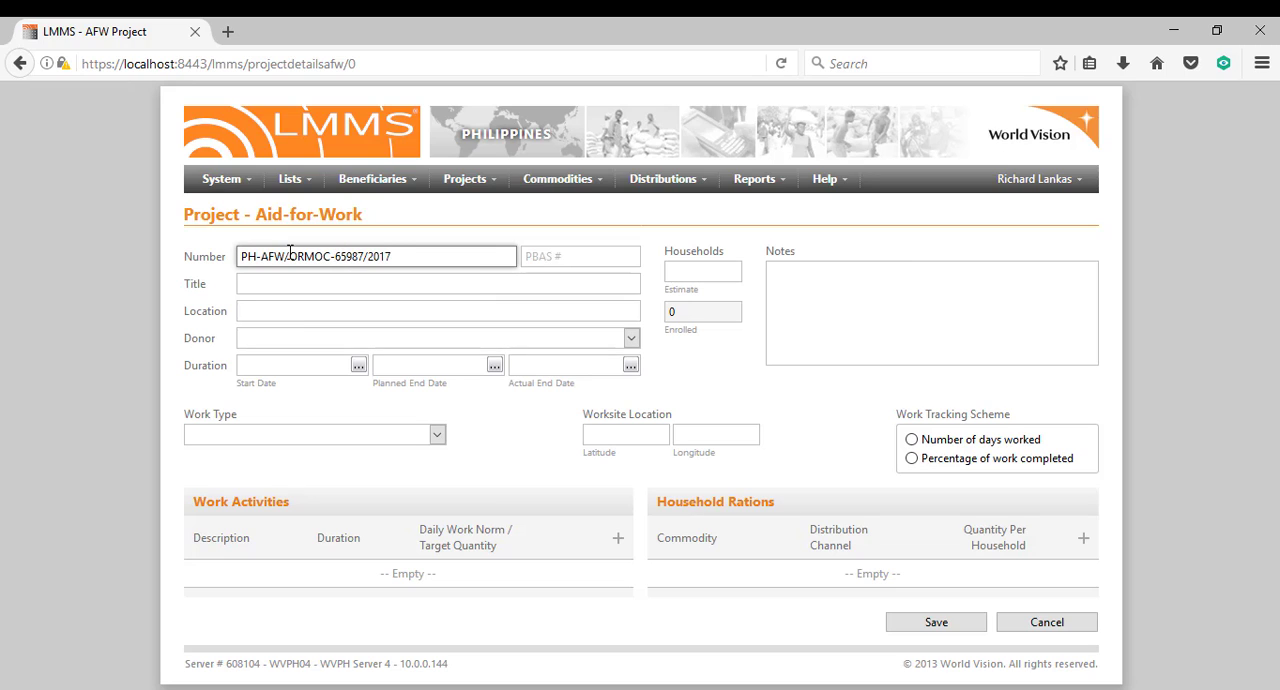
Examine the individual segments of the project number, from the country prefix to the year.
double_click(250, 254)
double_click(277, 255)
double_click(306, 255)
left_click(343, 256)
double_click(343, 256)
double_click(379, 256)
Set the project's PBAS number to 564398.
left_click(535, 254)
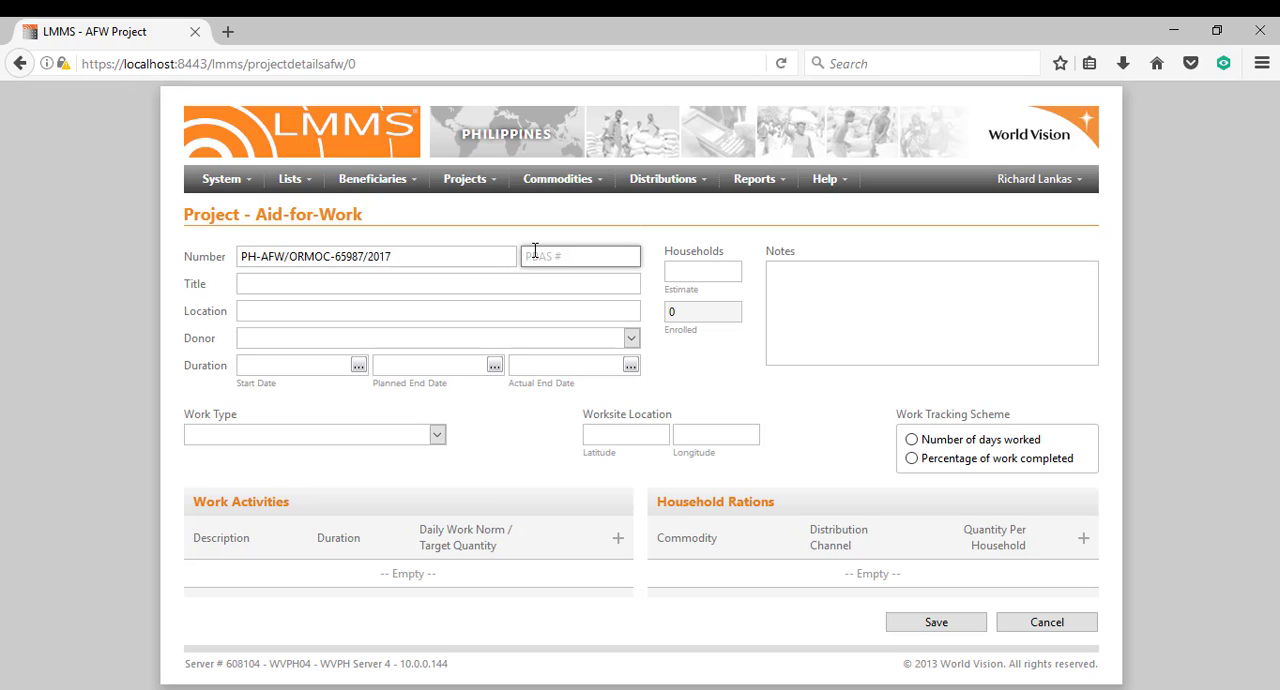
type("56-")
type("439")
type("8")
Title the project "Ormoc Livelihoods Project".
left_click(447, 287)
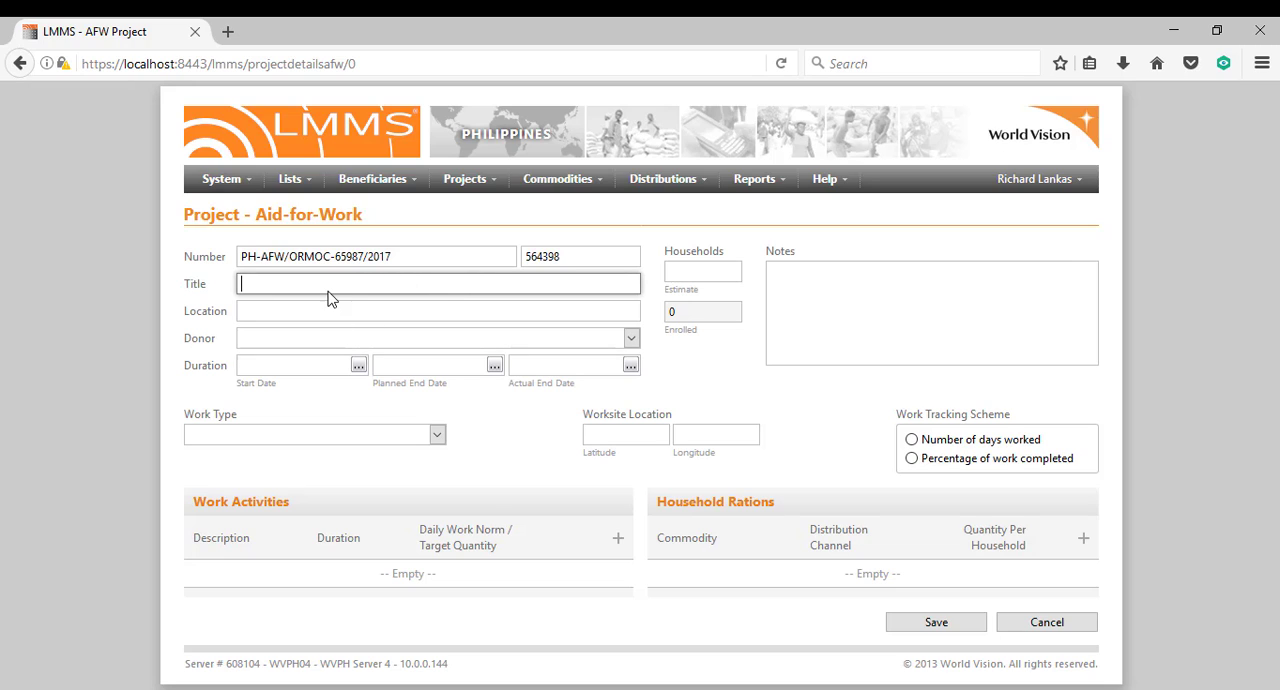
type("Ormoc Livelihoods Project")
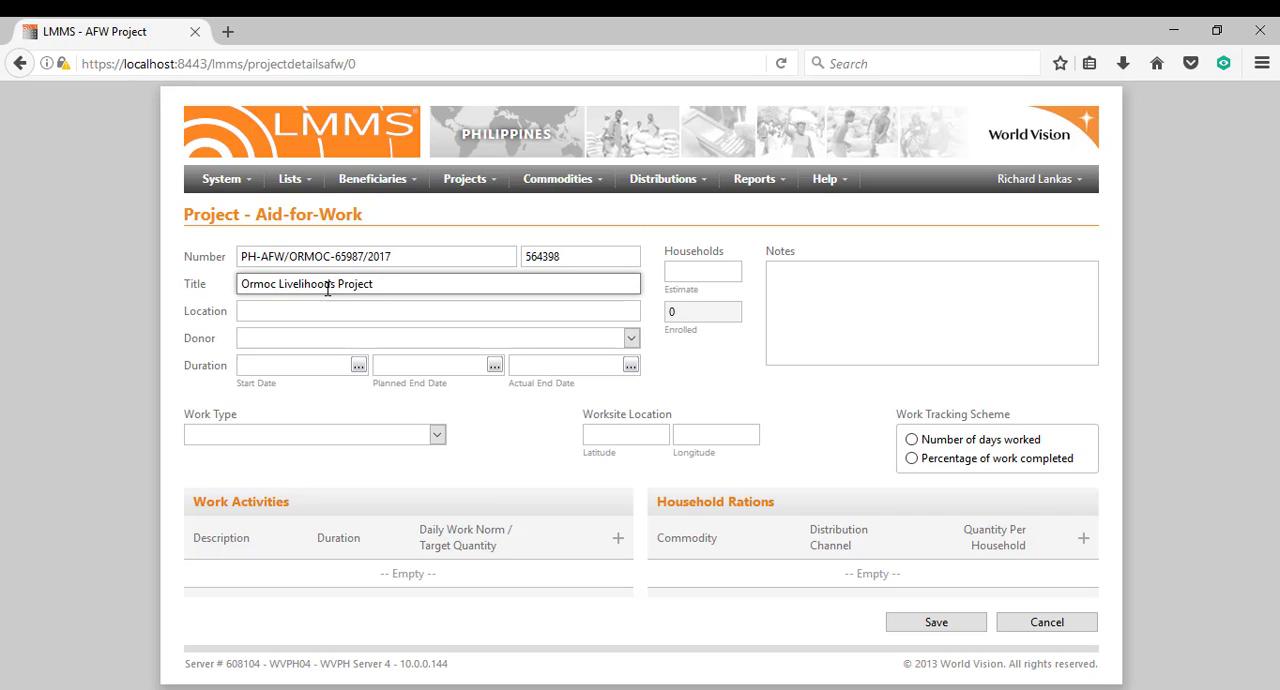
Set the project's location to Ormoc and its donor to ECHO - European Commission's Humanitarian Aid and Civil Protection department.
left_click(306, 310)
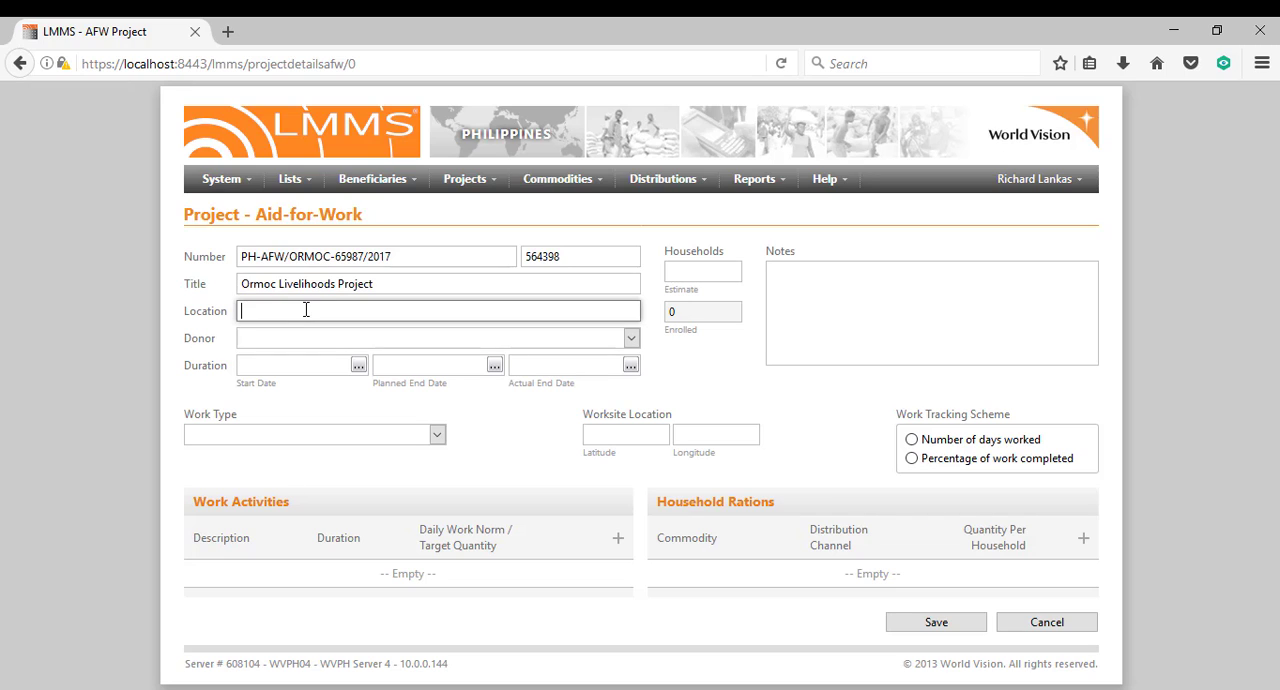
type("o")
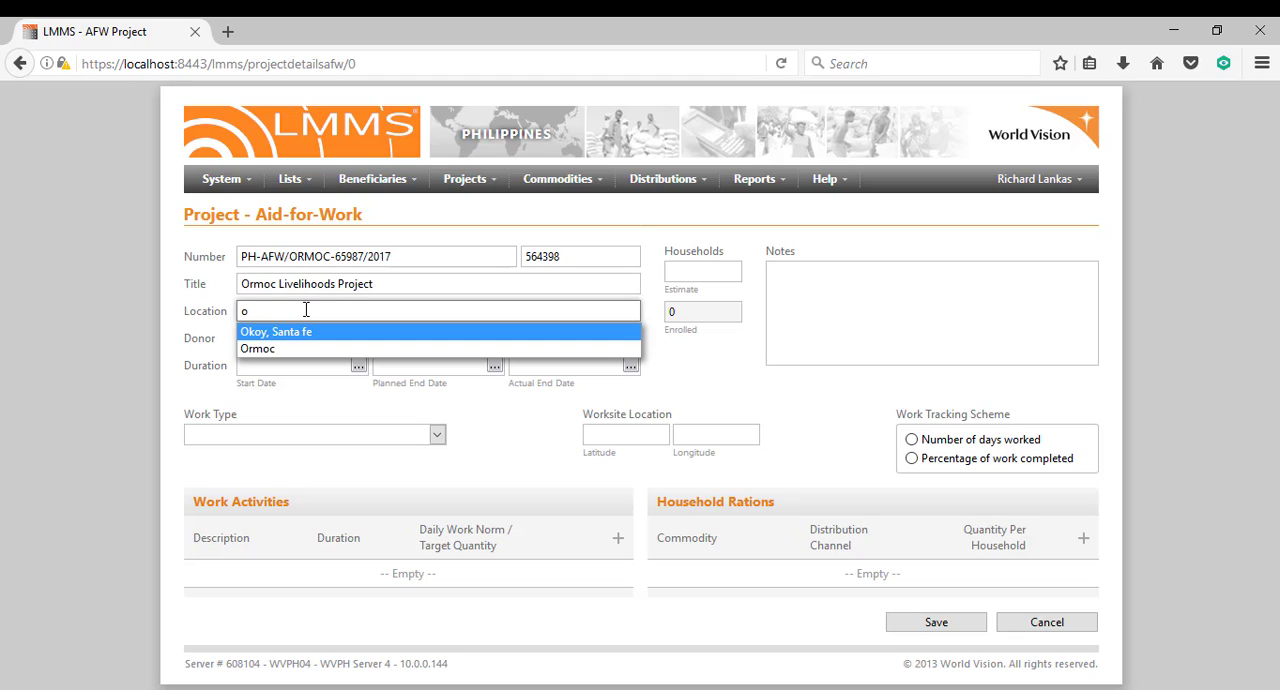
type("r")
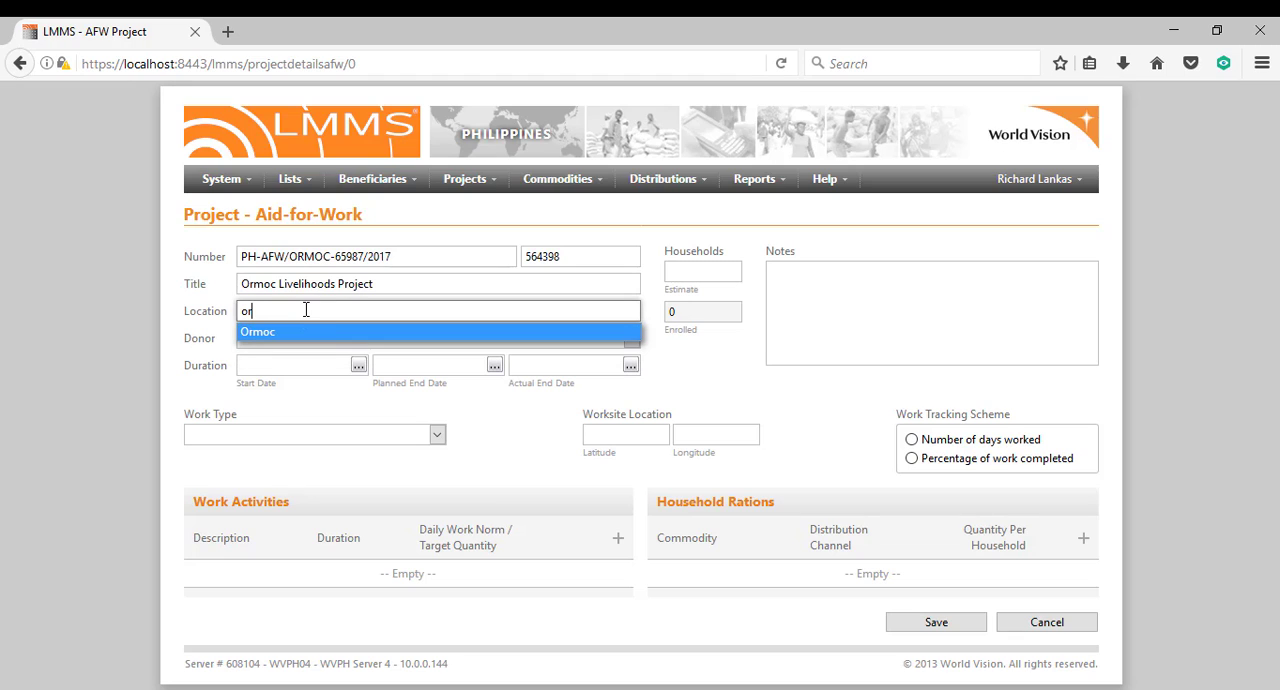
left_click(297, 331)
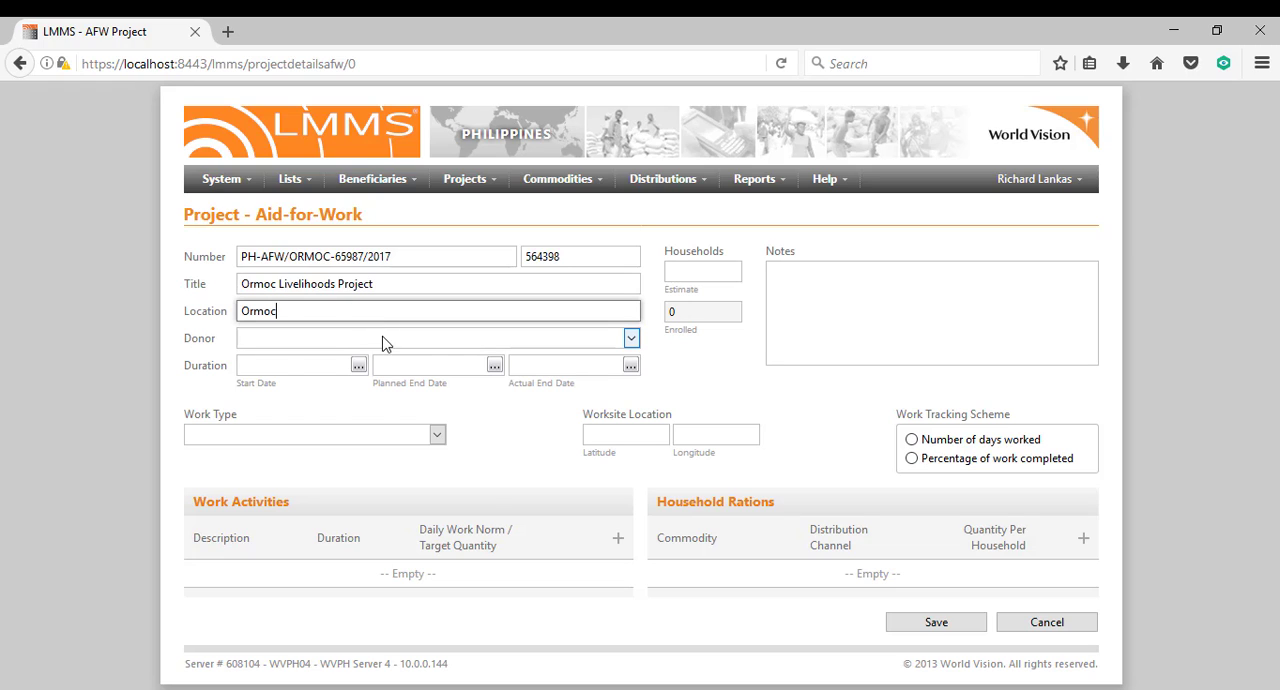
left_click(383, 340)
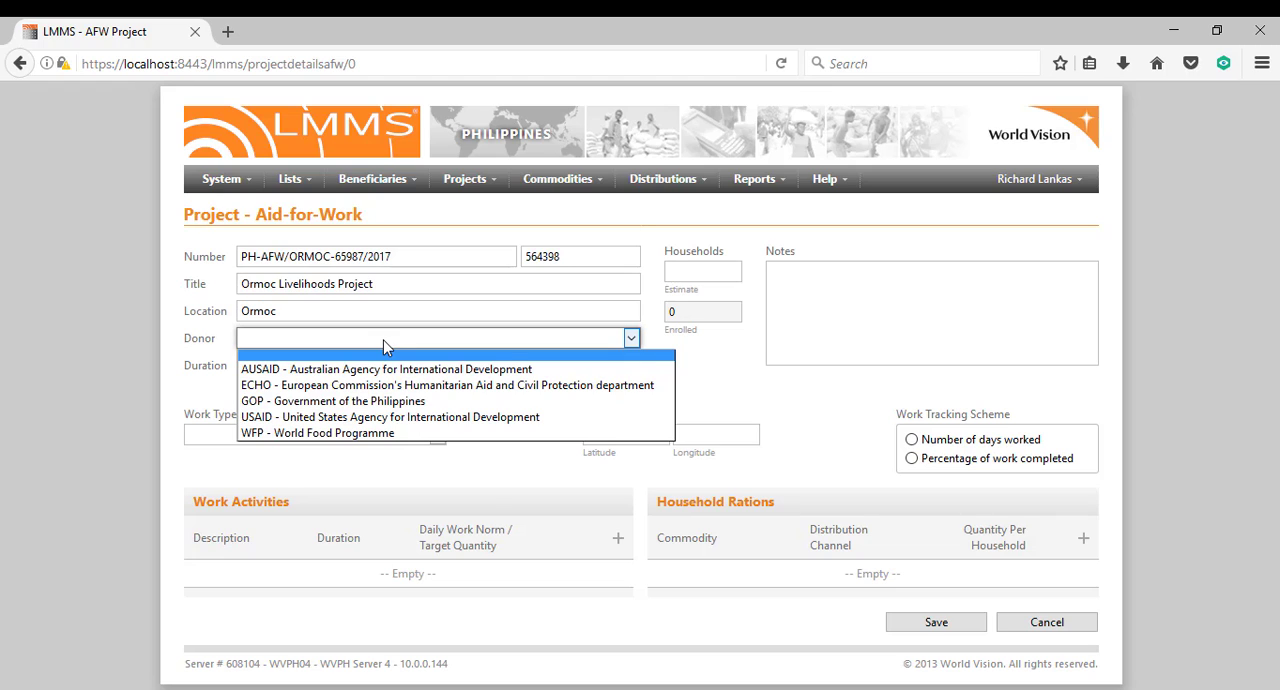
left_click(370, 386)
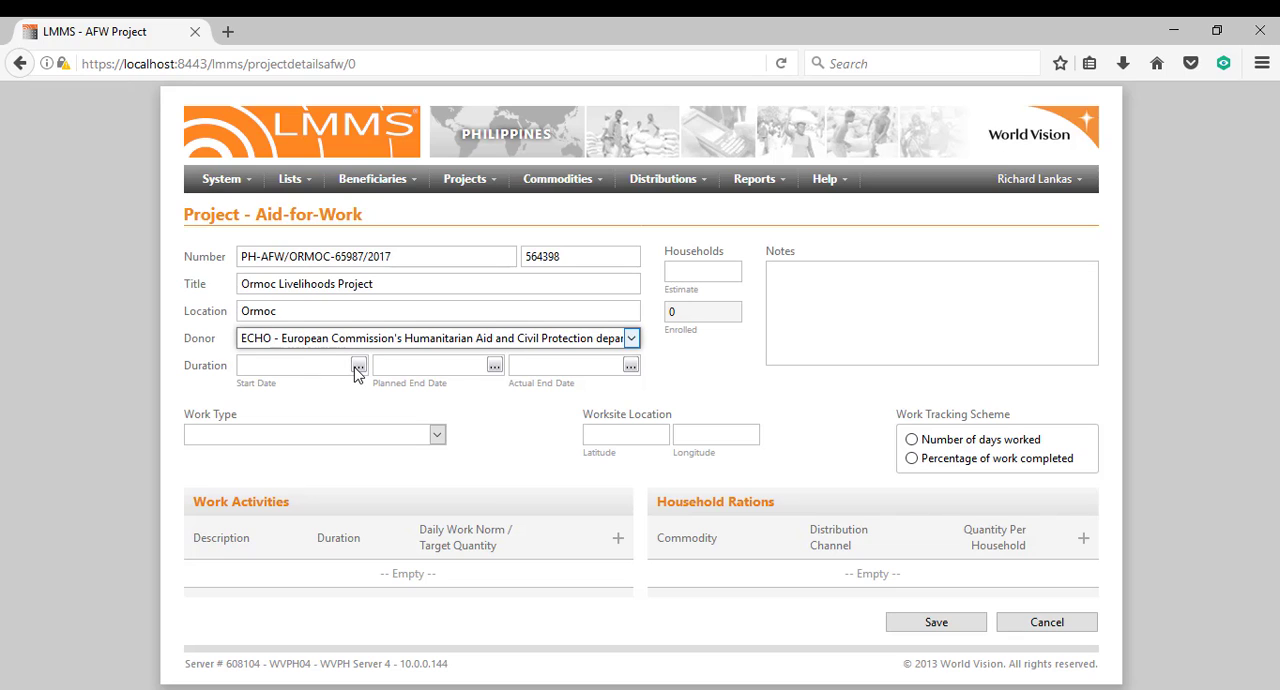
Set the project's start date to 2017-04-01.
left_click(357, 366)
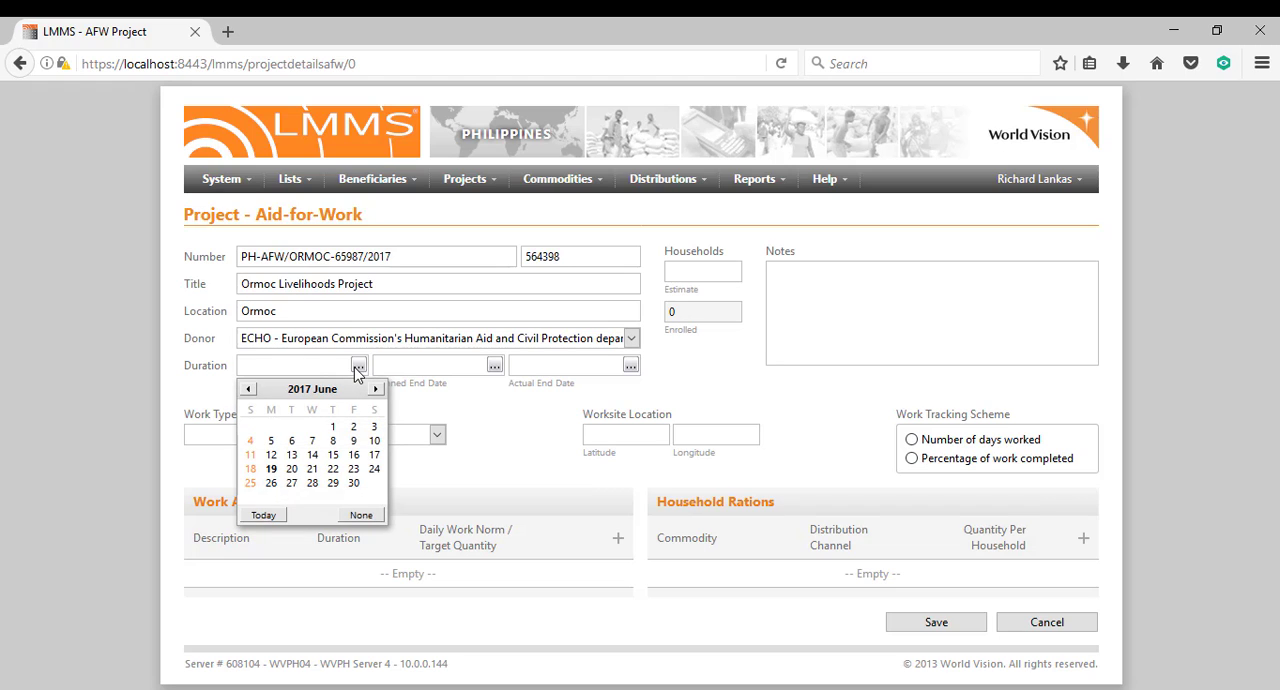
left_click(247, 390)
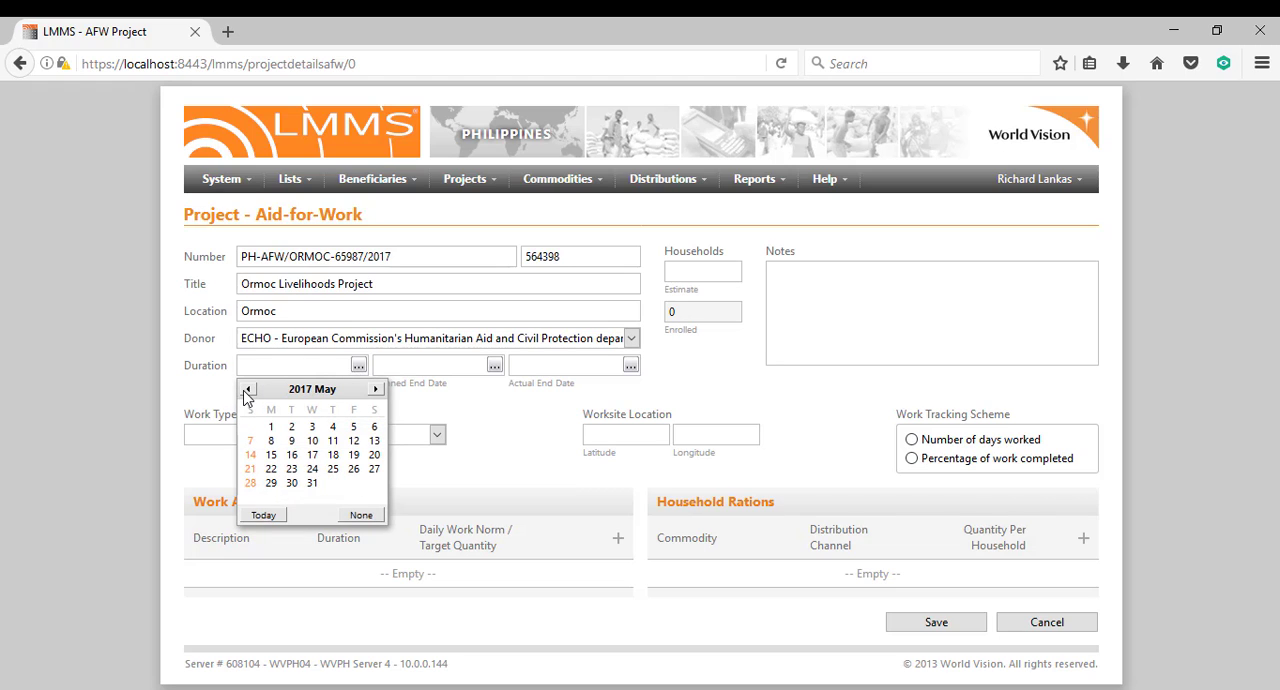
left_click(247, 390)
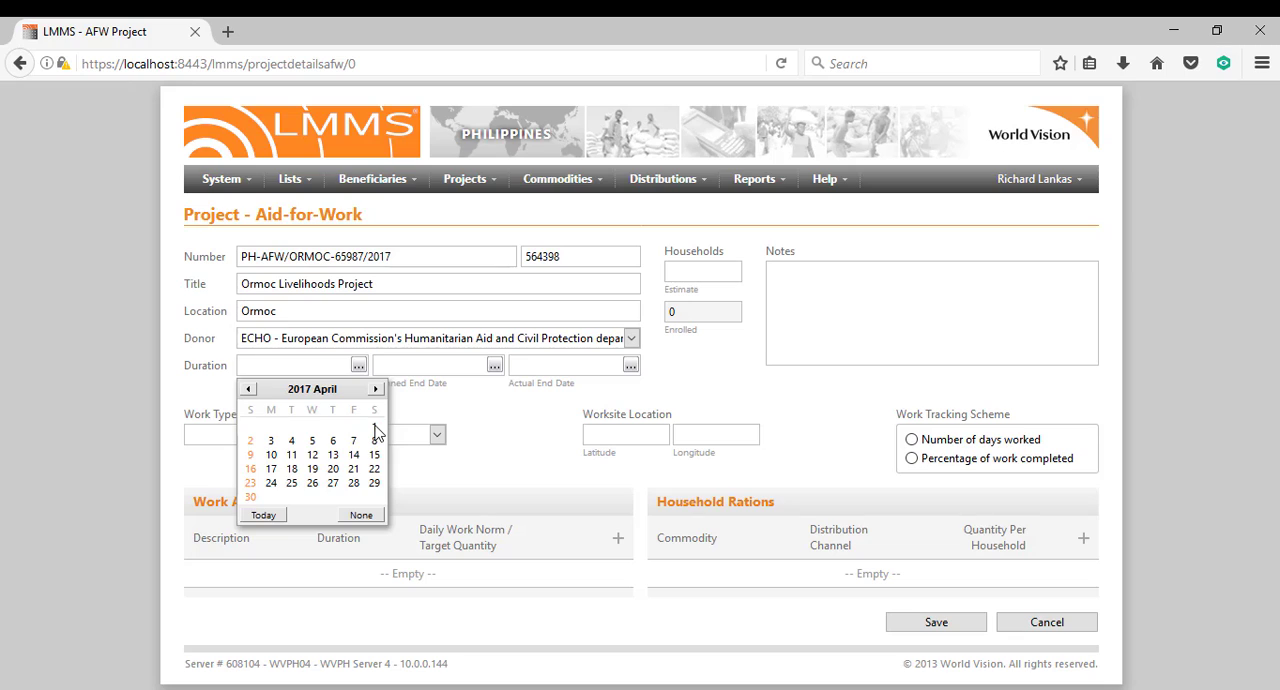
left_click(375, 428)
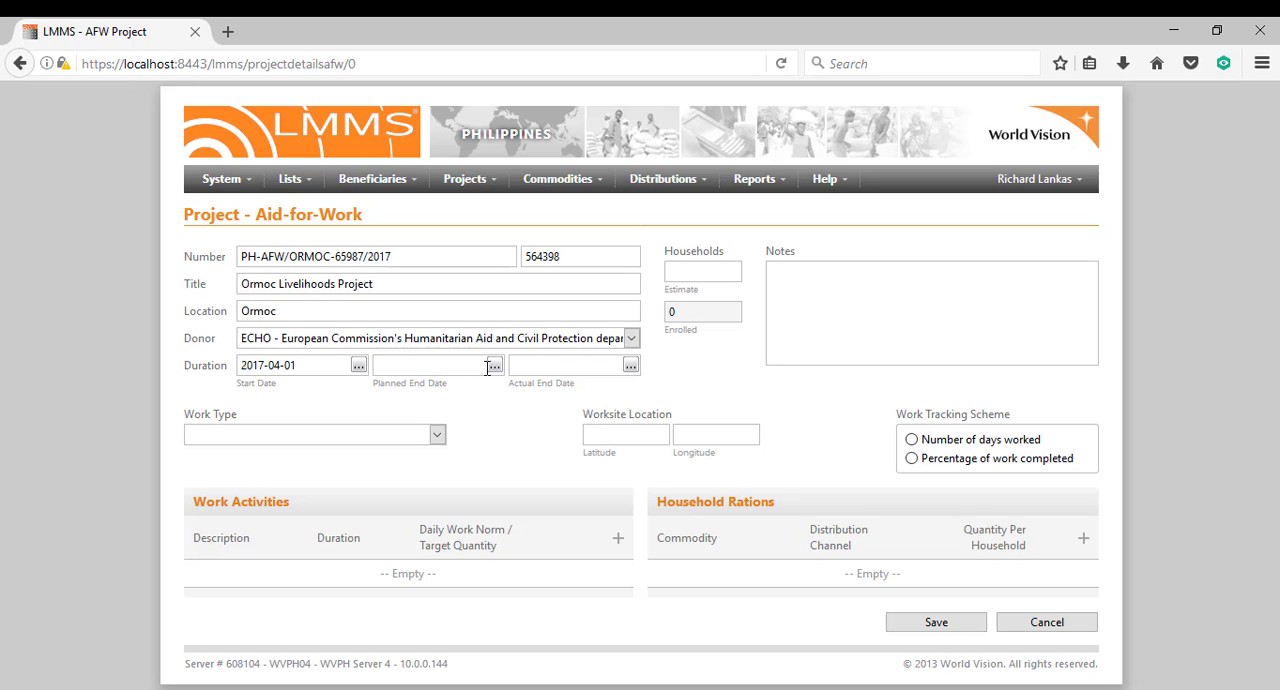
Set the project's planned end date to 2018-04-30.
left_click(494, 365)
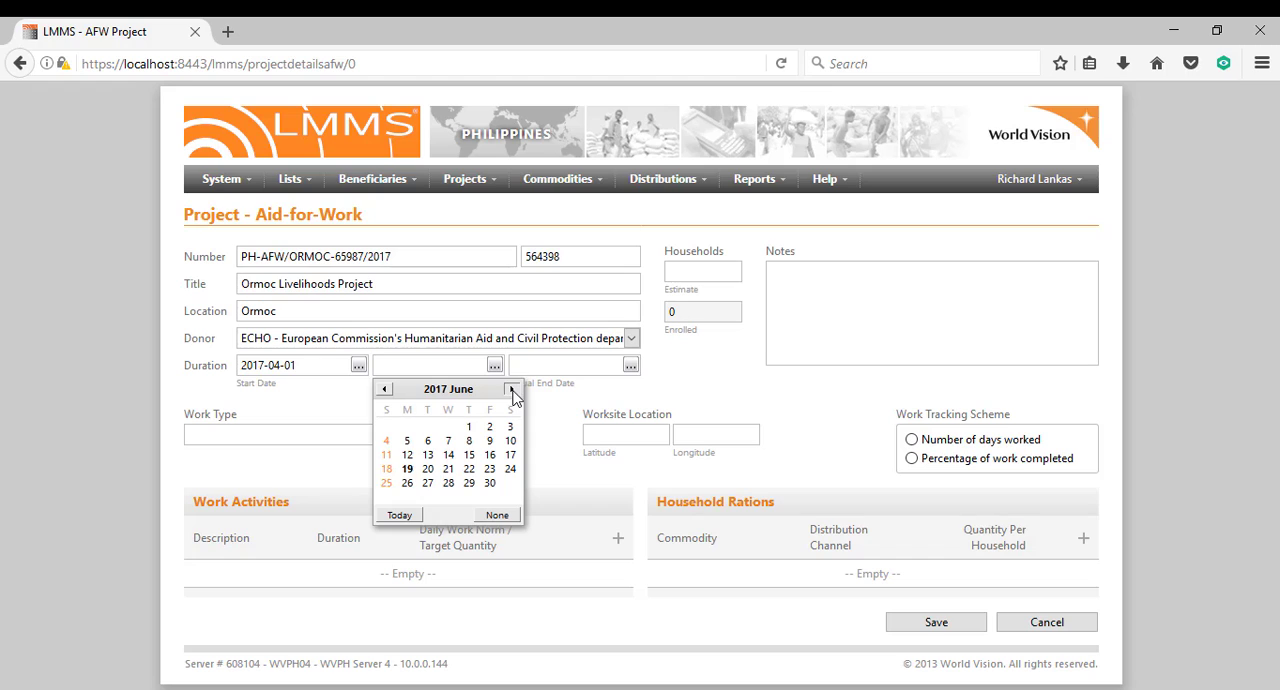
left_click(512, 389)
left_click(512, 389)
left_click(512, 389)
left_click(512, 389)
left_click(512, 389)
left_click(512, 389)
left_click(512, 389)
left_click(512, 389)
left_click(512, 389)
left_click(512, 389)
left_click(512, 390)
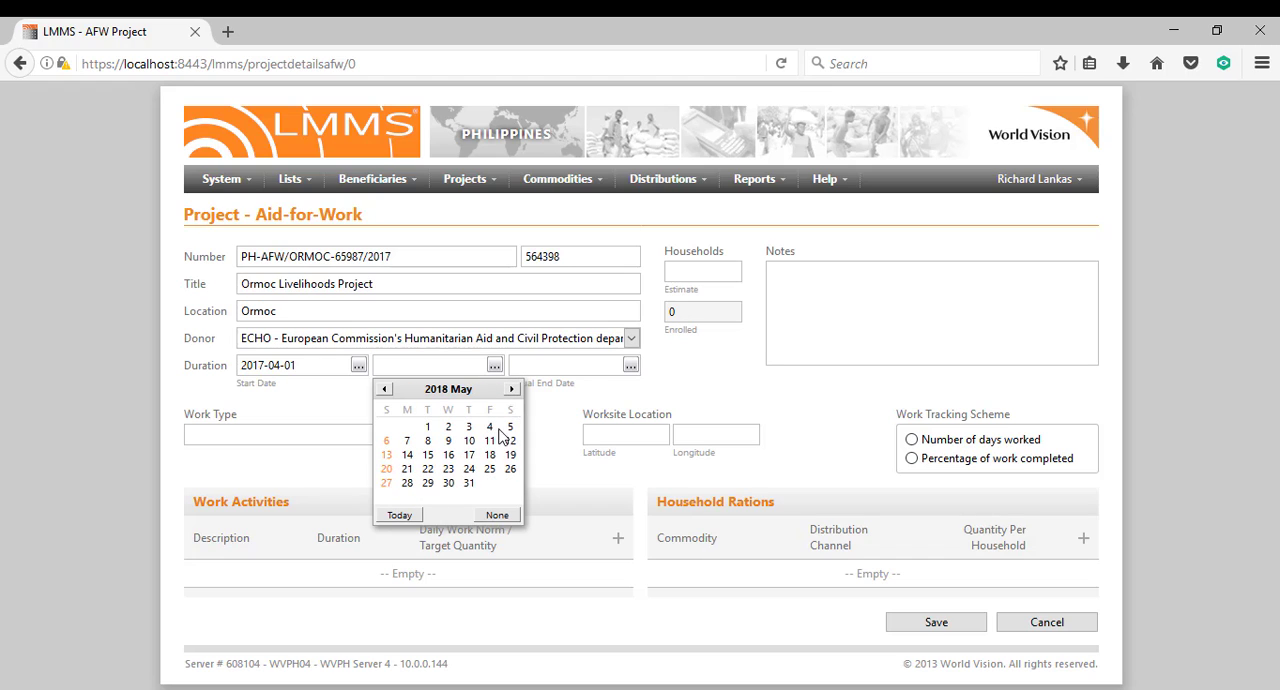
left_click(384, 389)
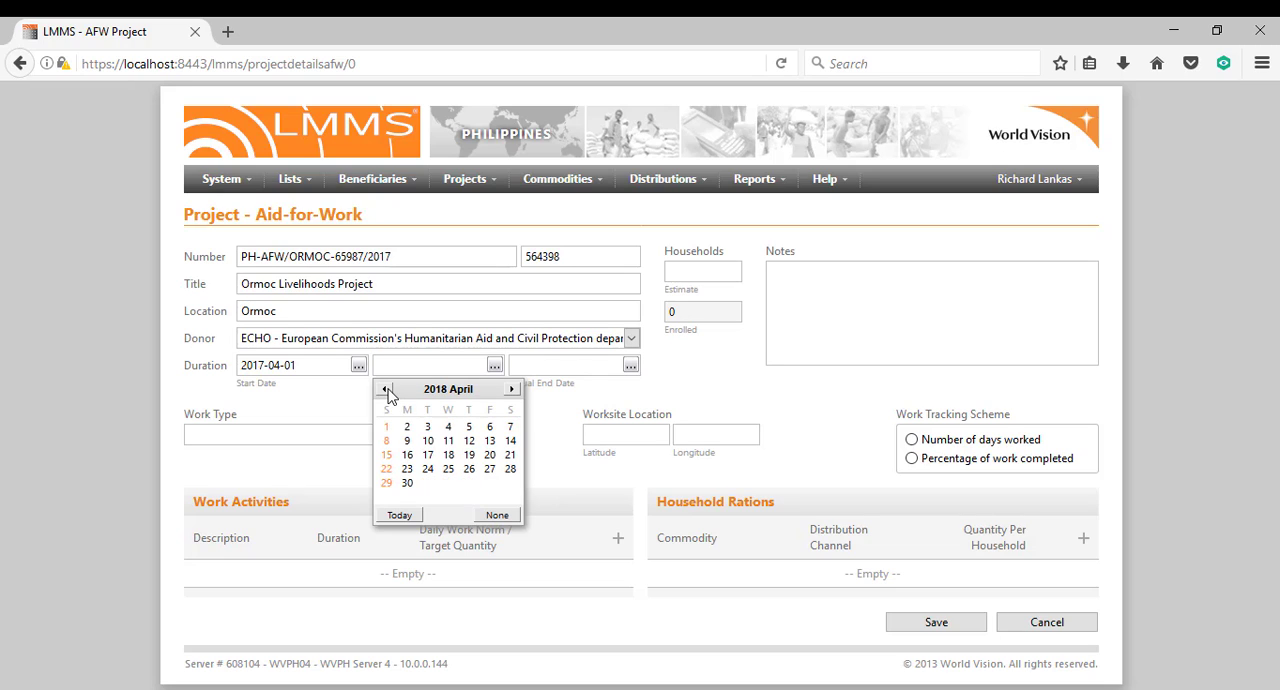
left_click(407, 483)
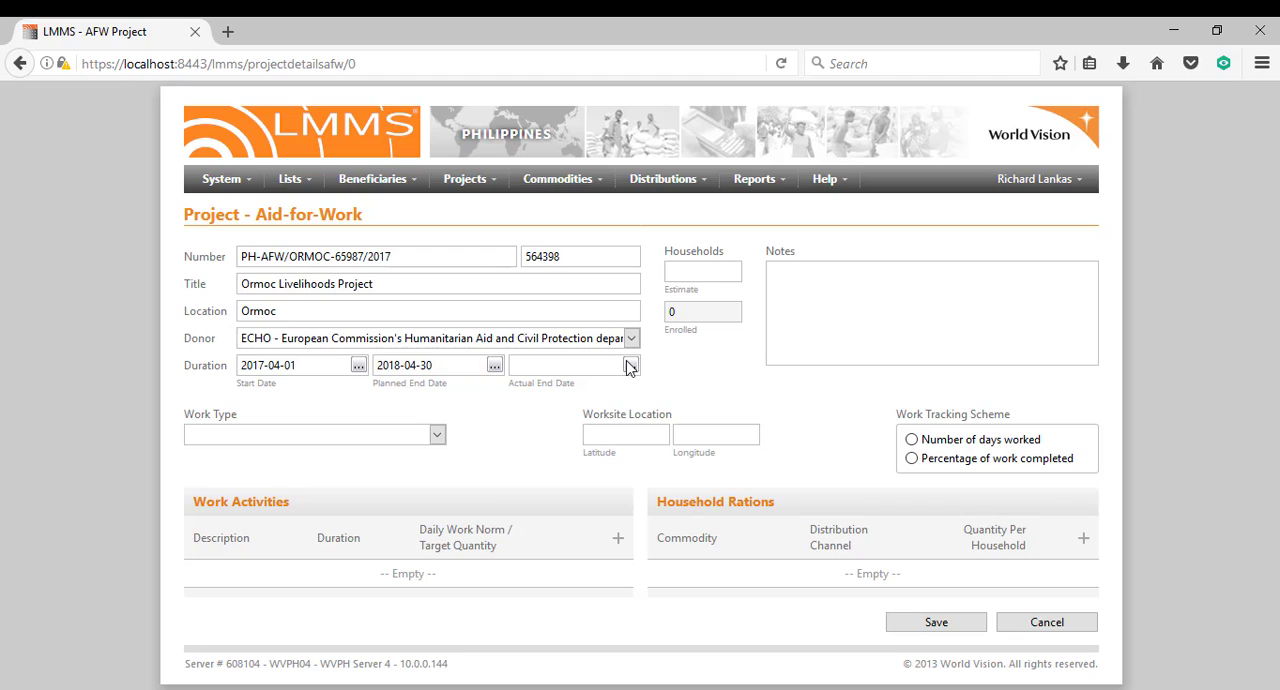
Enter 2018-04-30 as the project's actual end date.
left_click(589, 365)
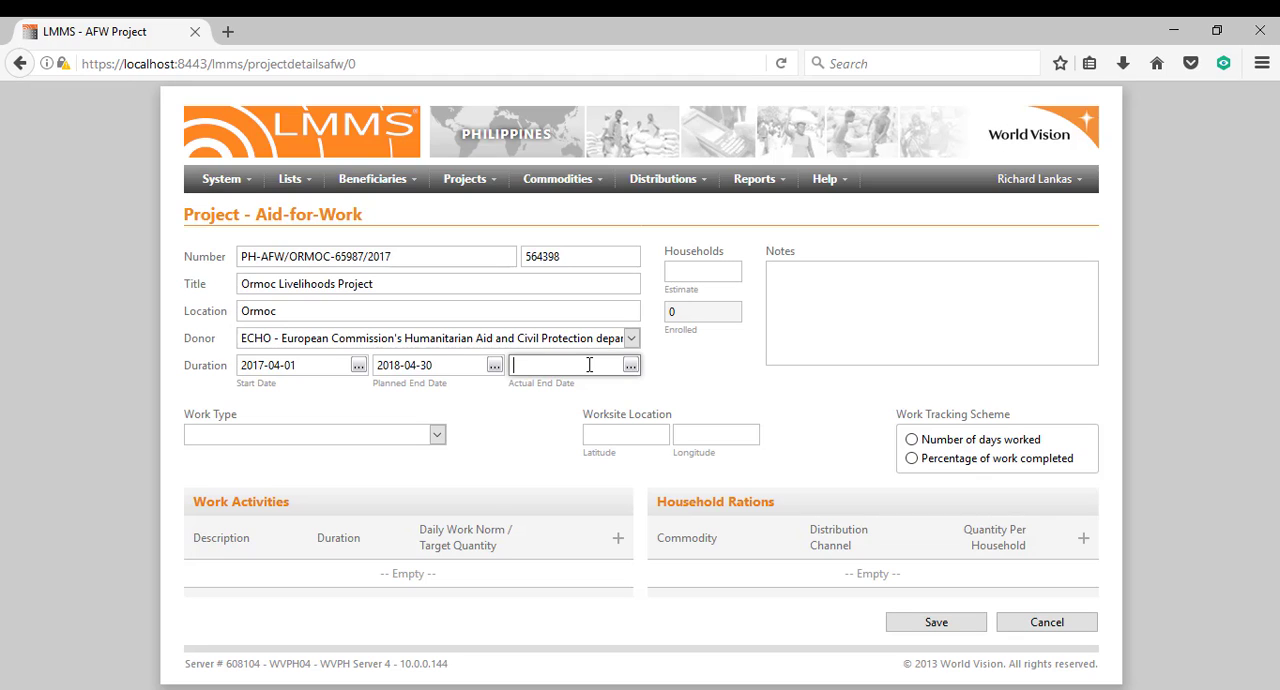
type("2018-04-30")
Set the estimated number of households to 356.
left_click(707, 268)
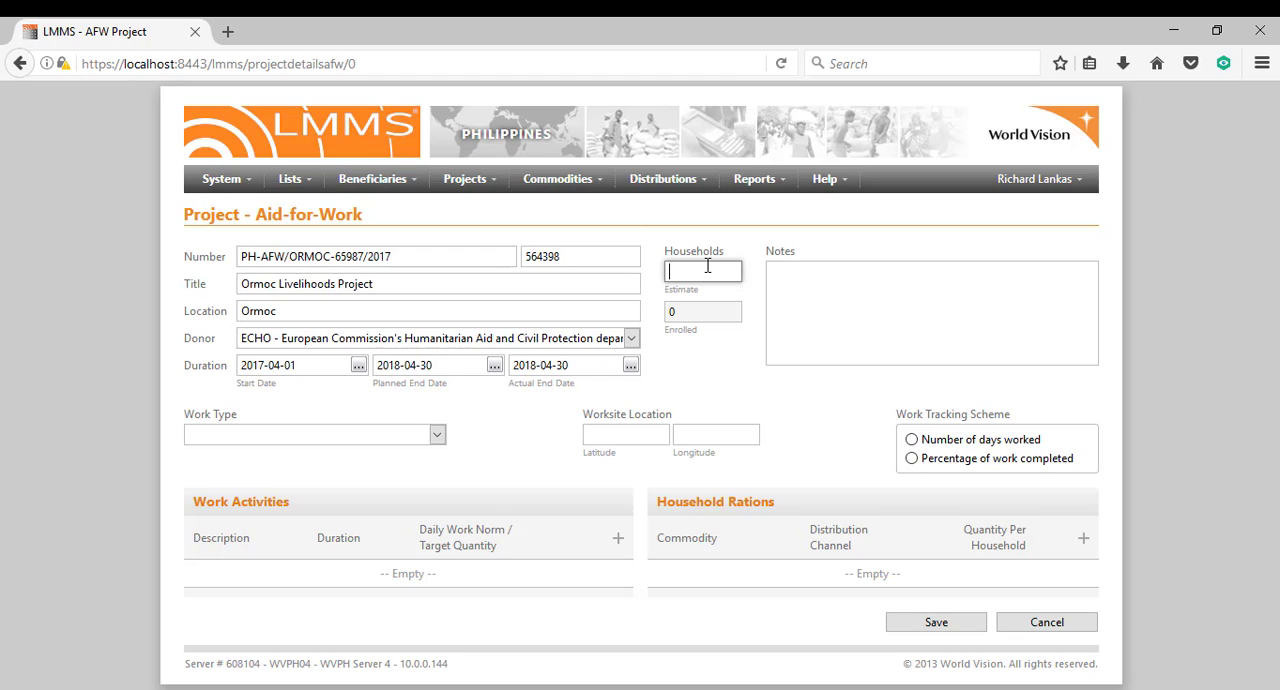
type("356")
Enter the project note "This livelihoods project is going to distribute both cash and food items at the same time.".
left_click(943, 269)
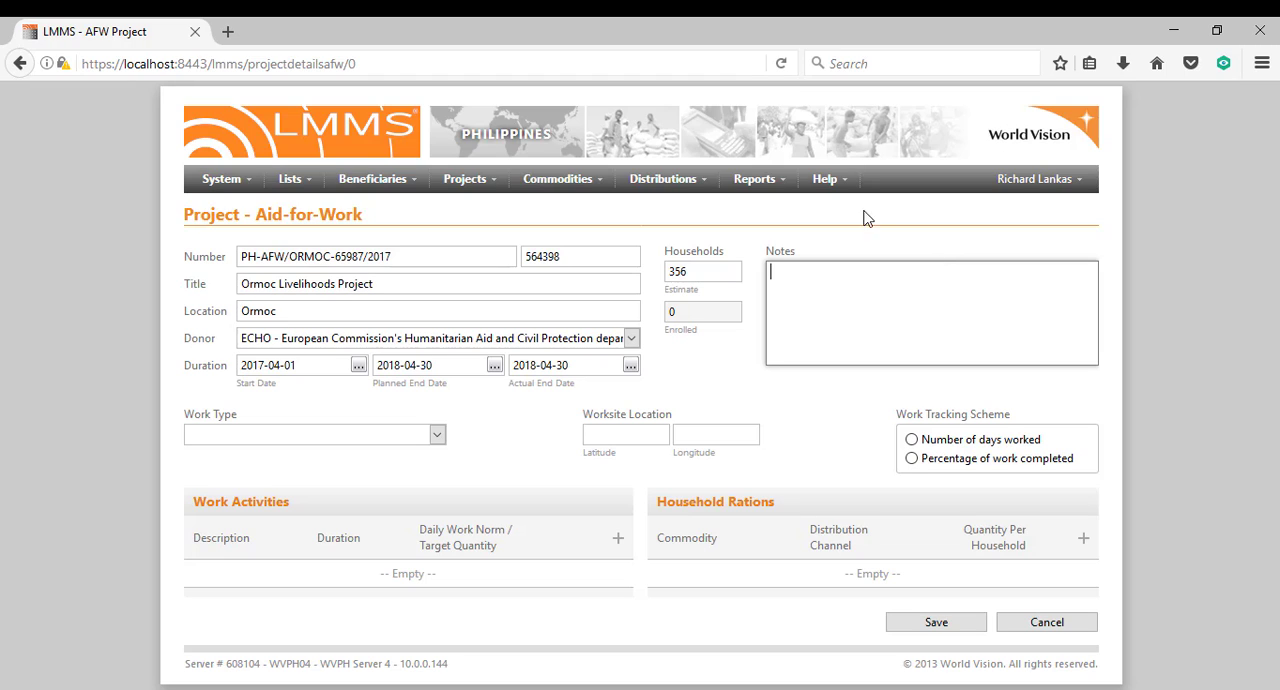
type("This livelihoods project is going to")
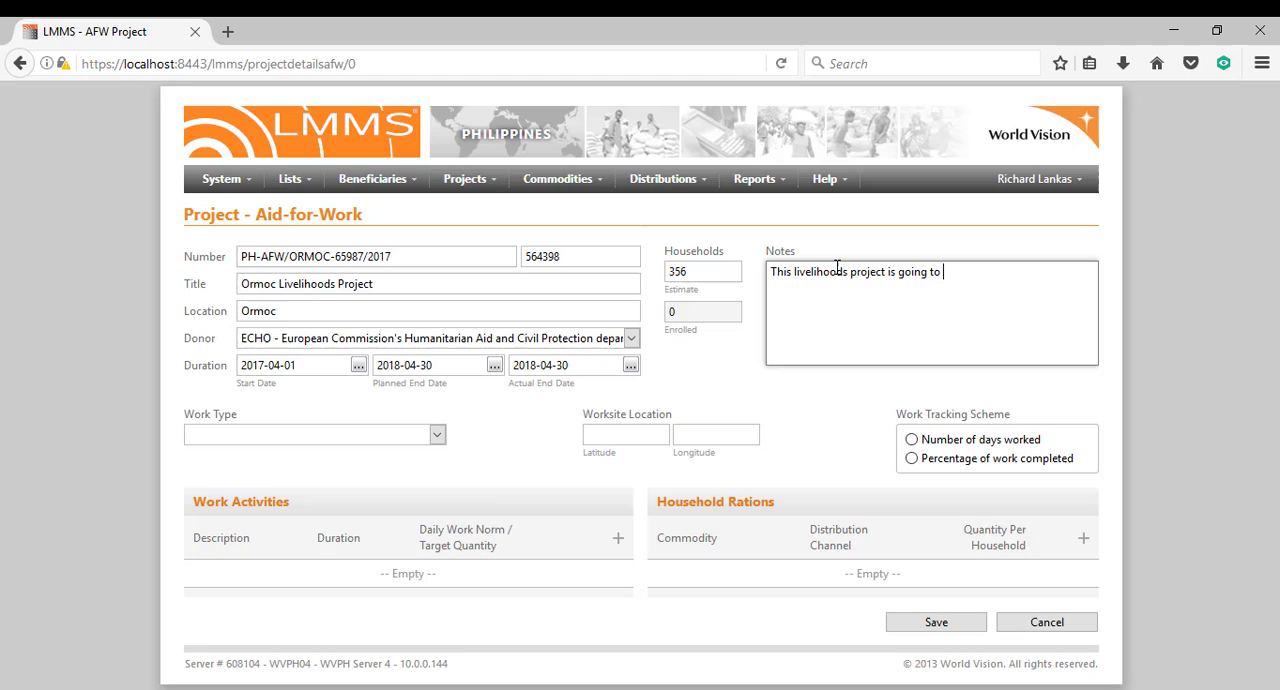
key("BackSpace")
type("distribute both cash and fo")
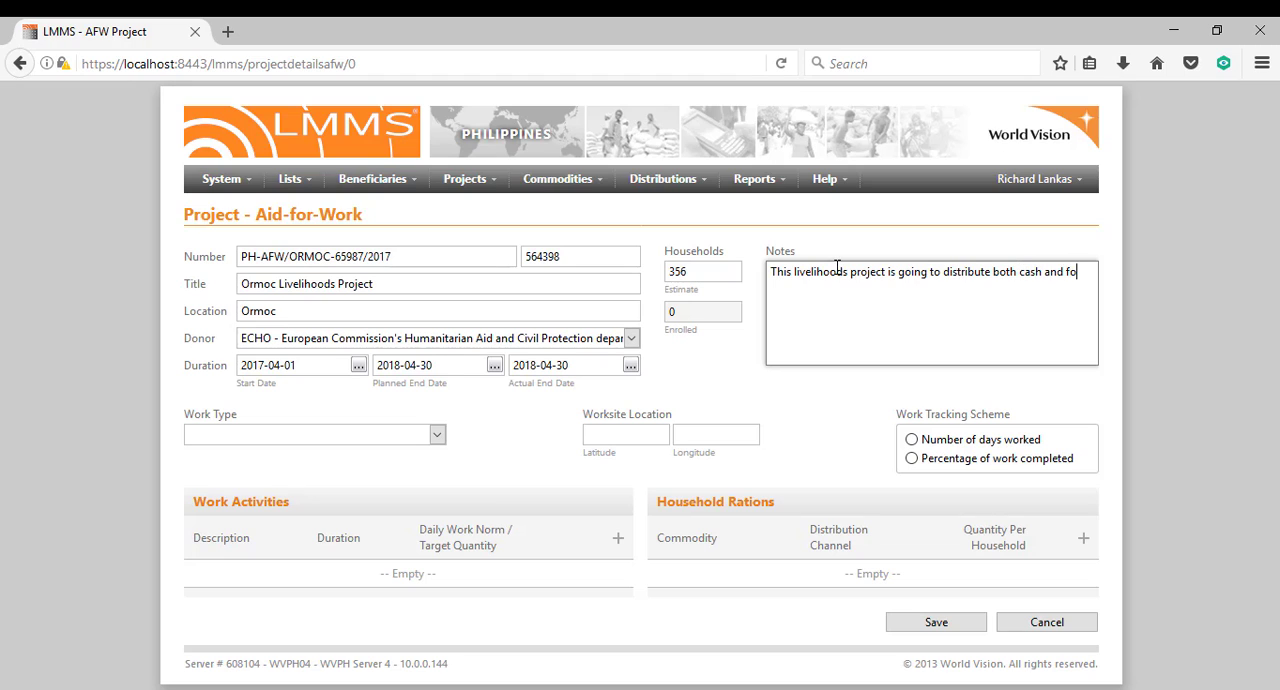
type("od items at the same time.")
double_click(864, 300)
left_click(886, 300)
key("ctrl+a")
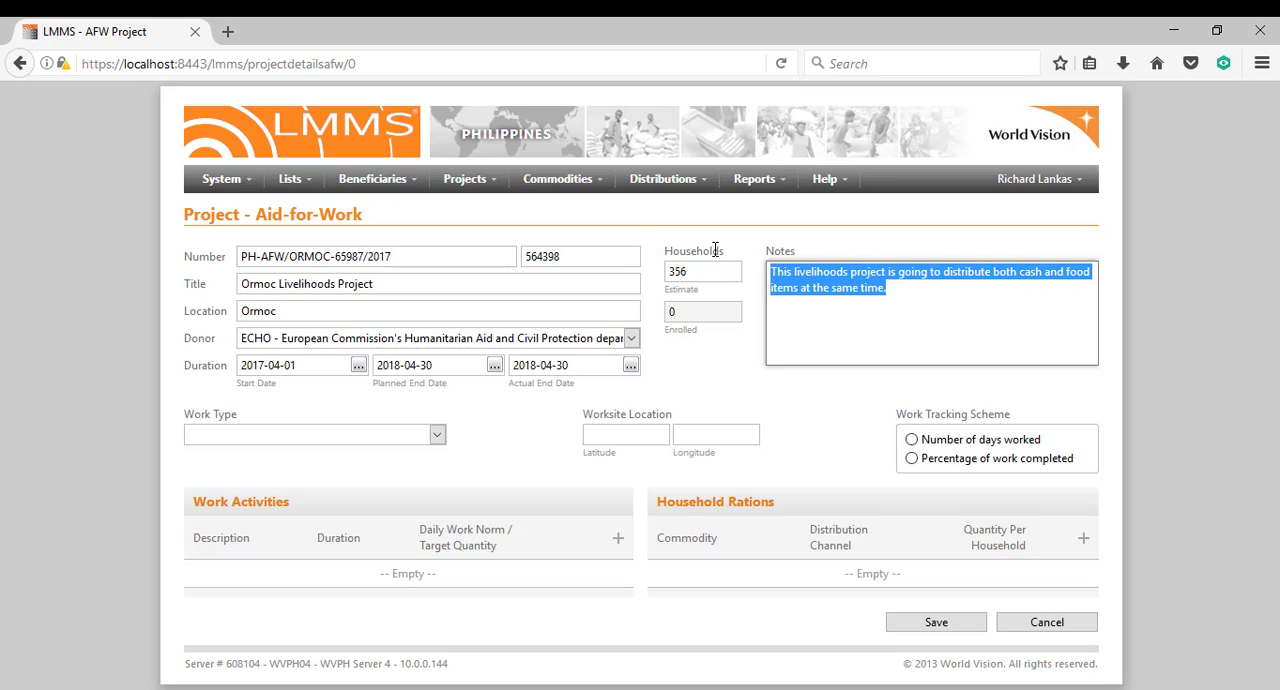
double_click(778, 255)
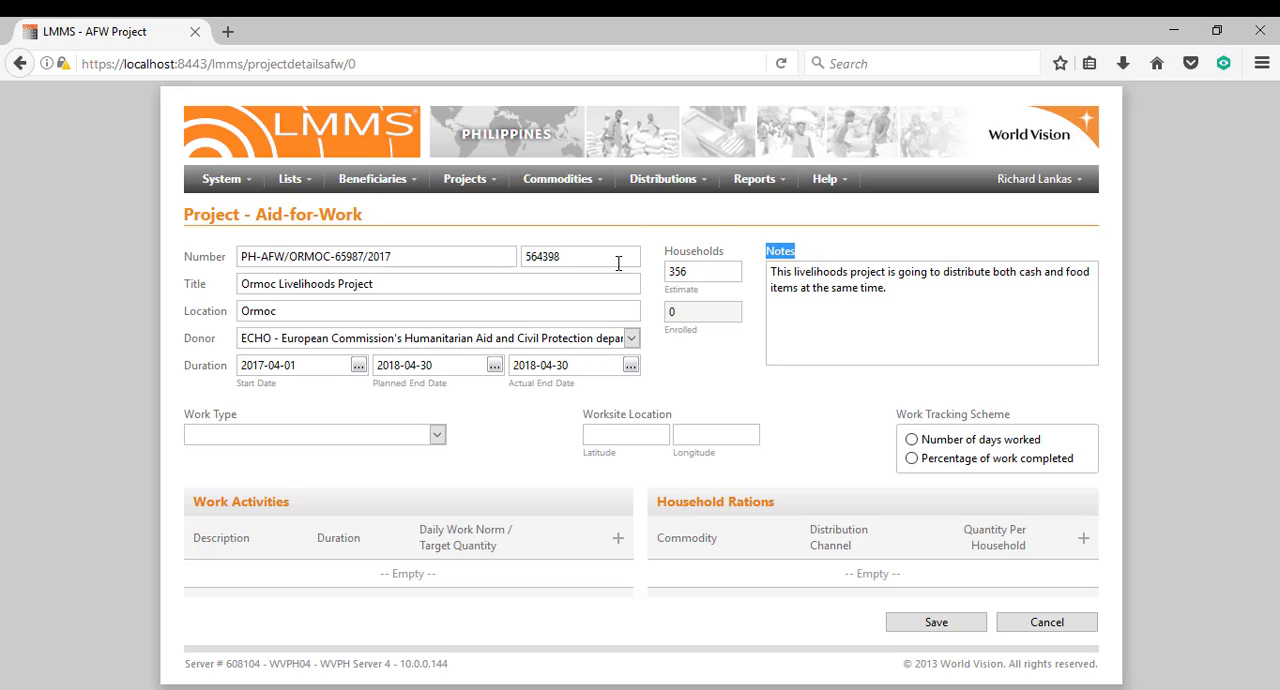
left_click_drag(586, 258, 521, 256)
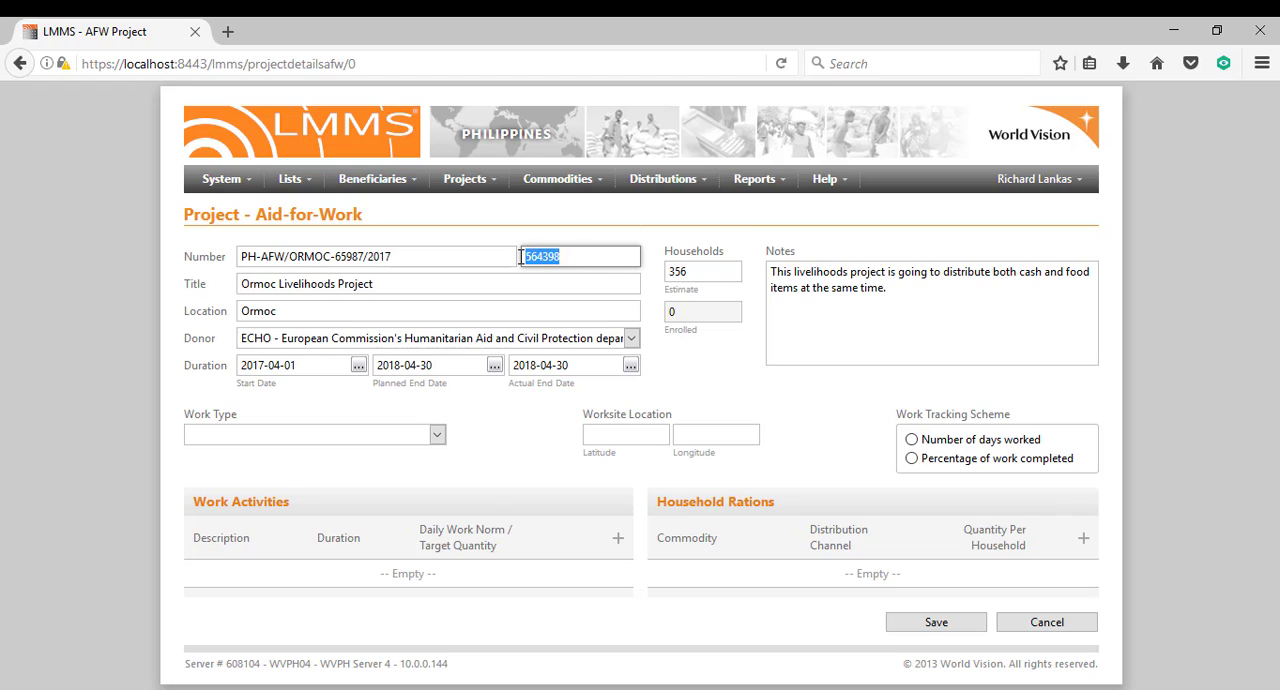
left_click(274, 342)
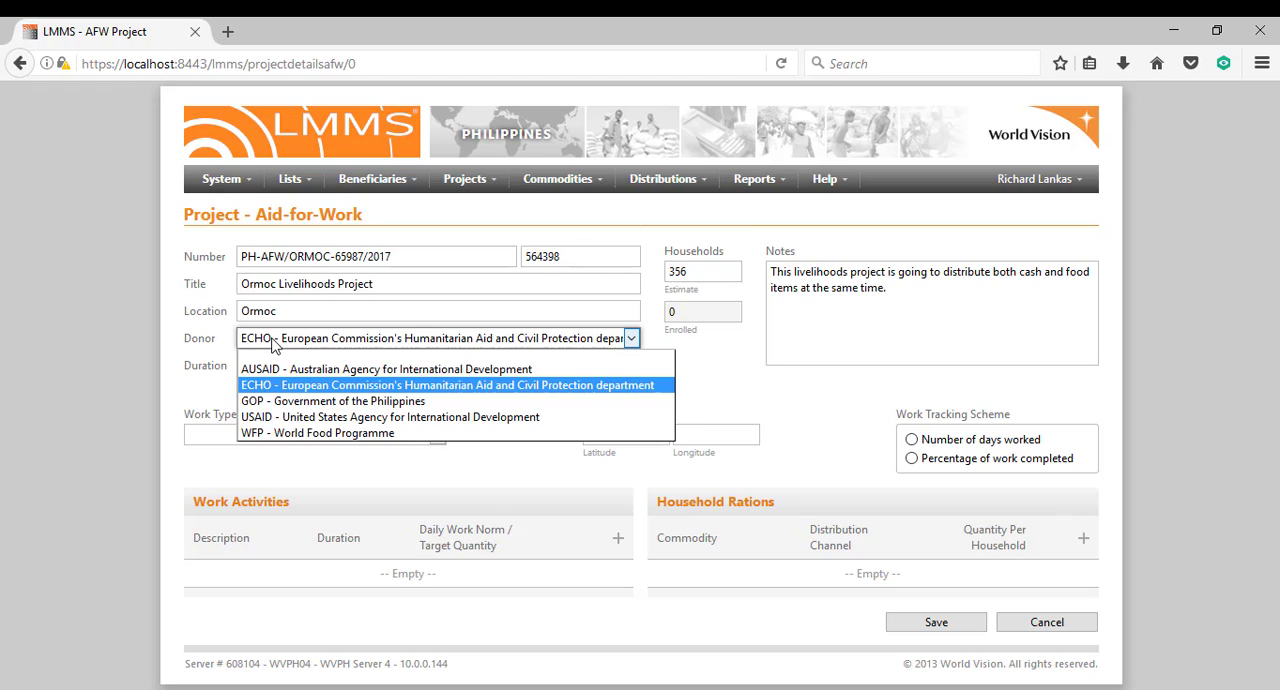
left_click(274, 342)
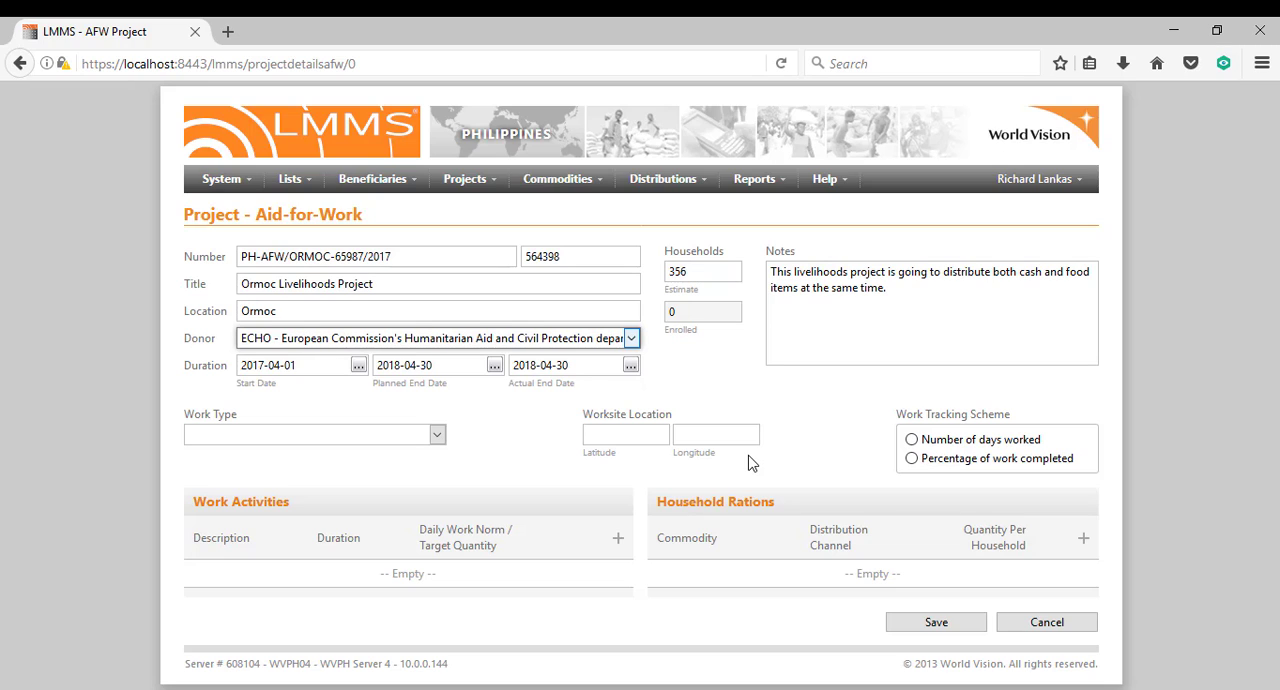
Set the project's work type to Agroforestry.
left_click(436, 436)
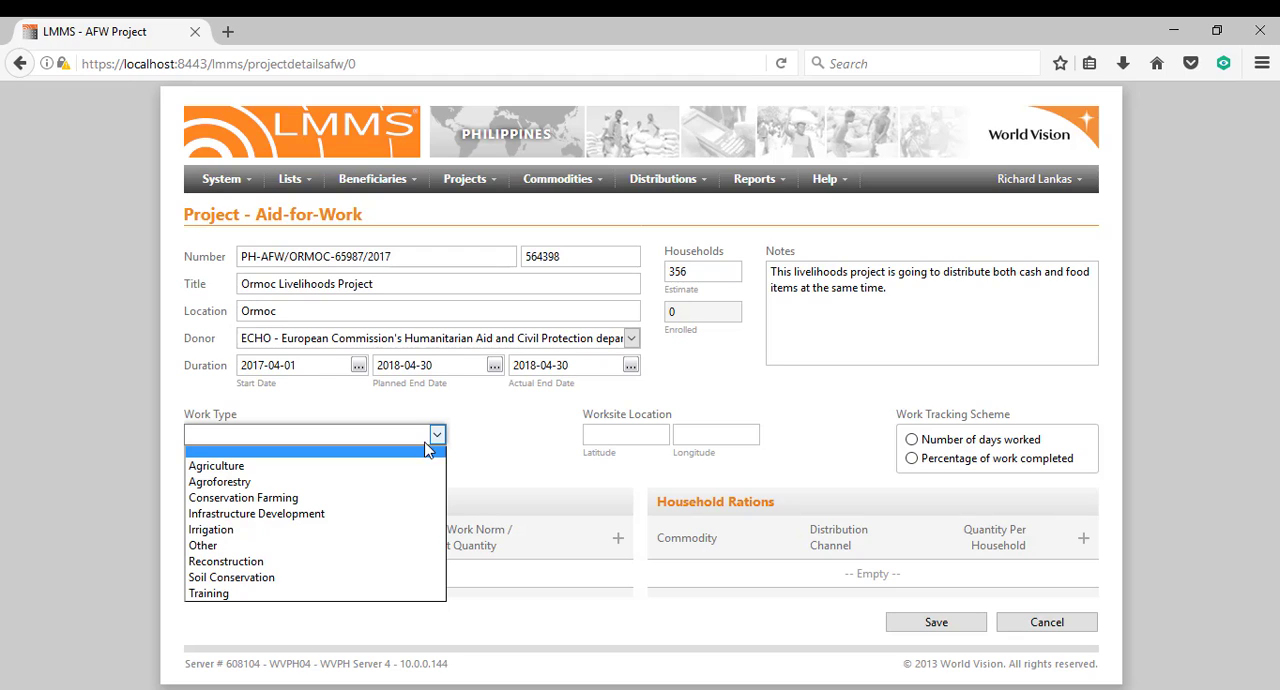
left_click(349, 489)
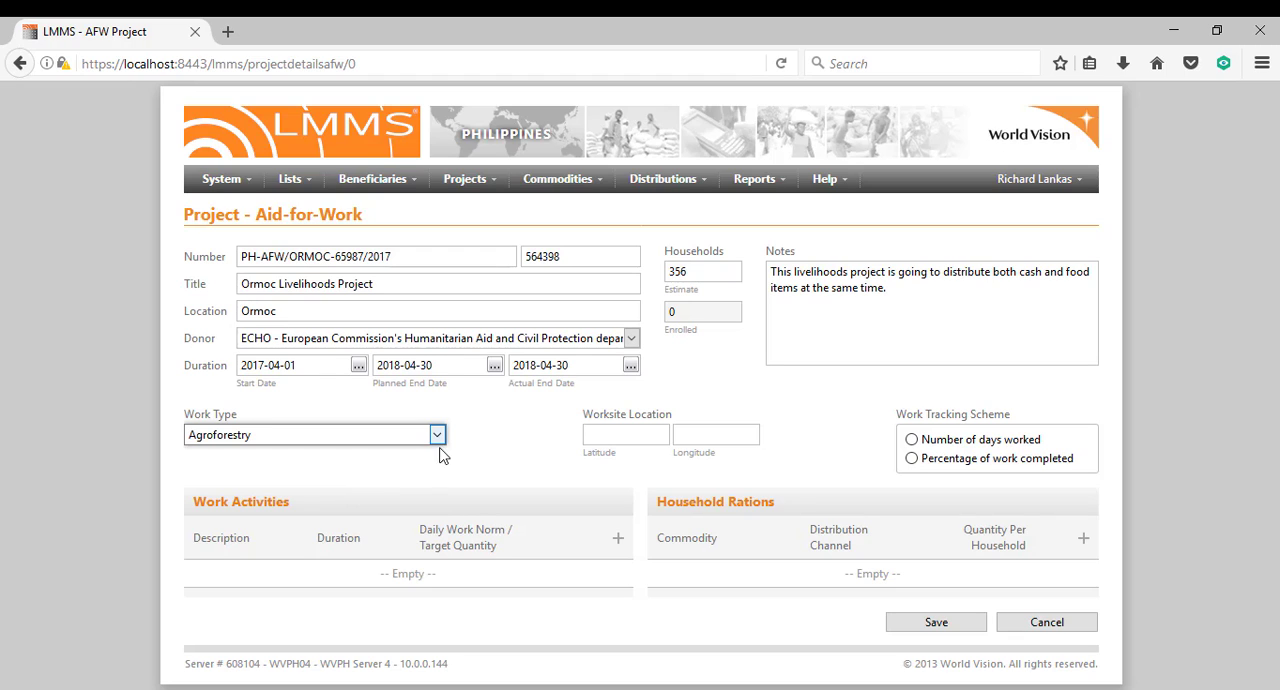
left_click(515, 458)
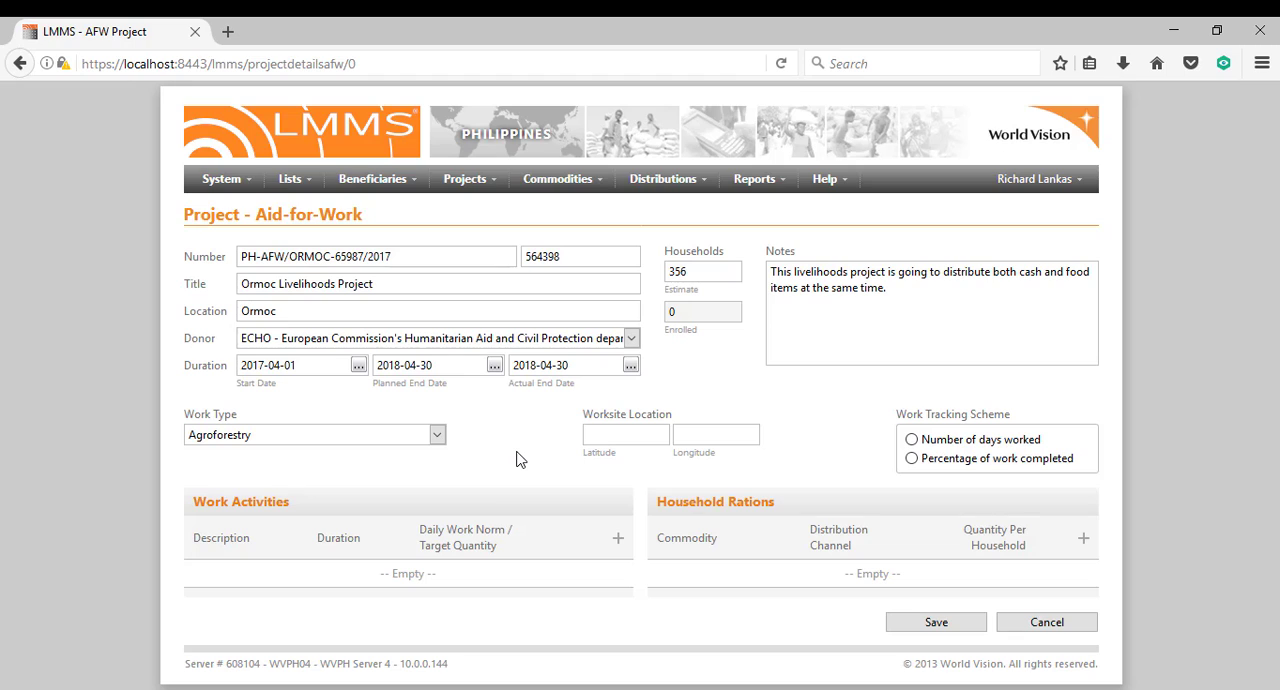
left_click(636, 431)
left_click(707, 425)
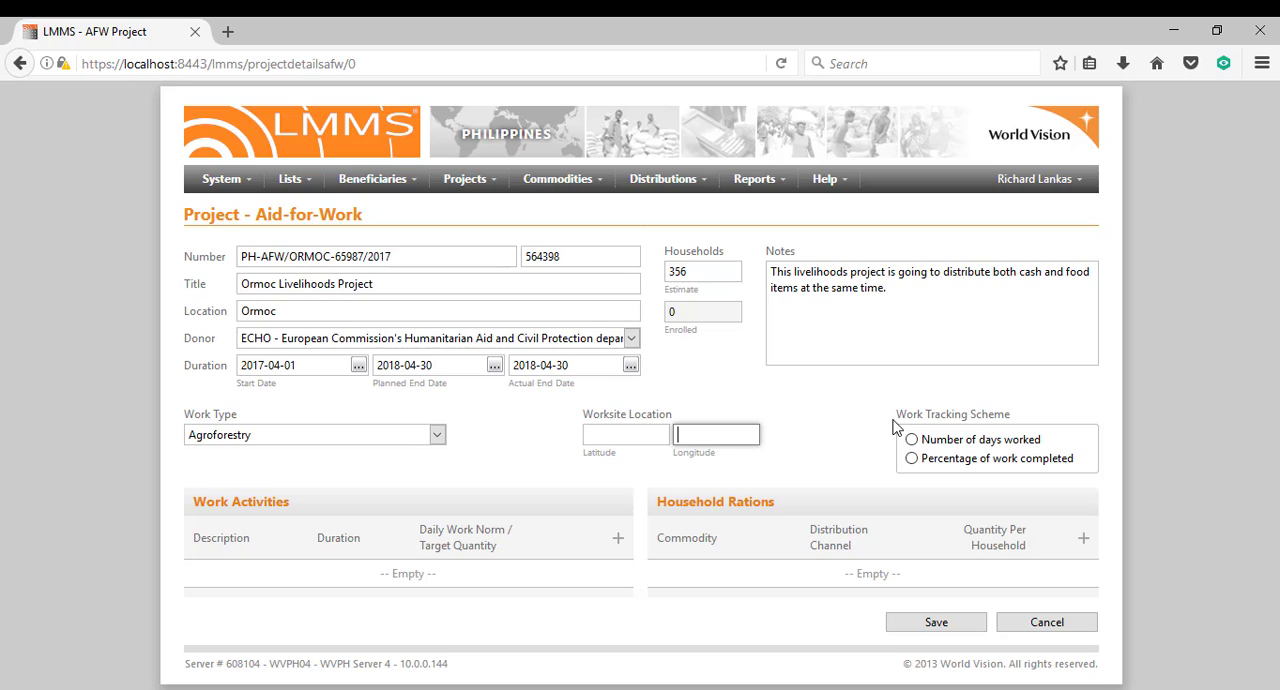
mouse_move(893, 427)
left_mouse_down()
mouse_move(985, 415)
mouse_move(888, 416)
left_mouse_up()
left_click(1010, 410)
left_click(888, 416)
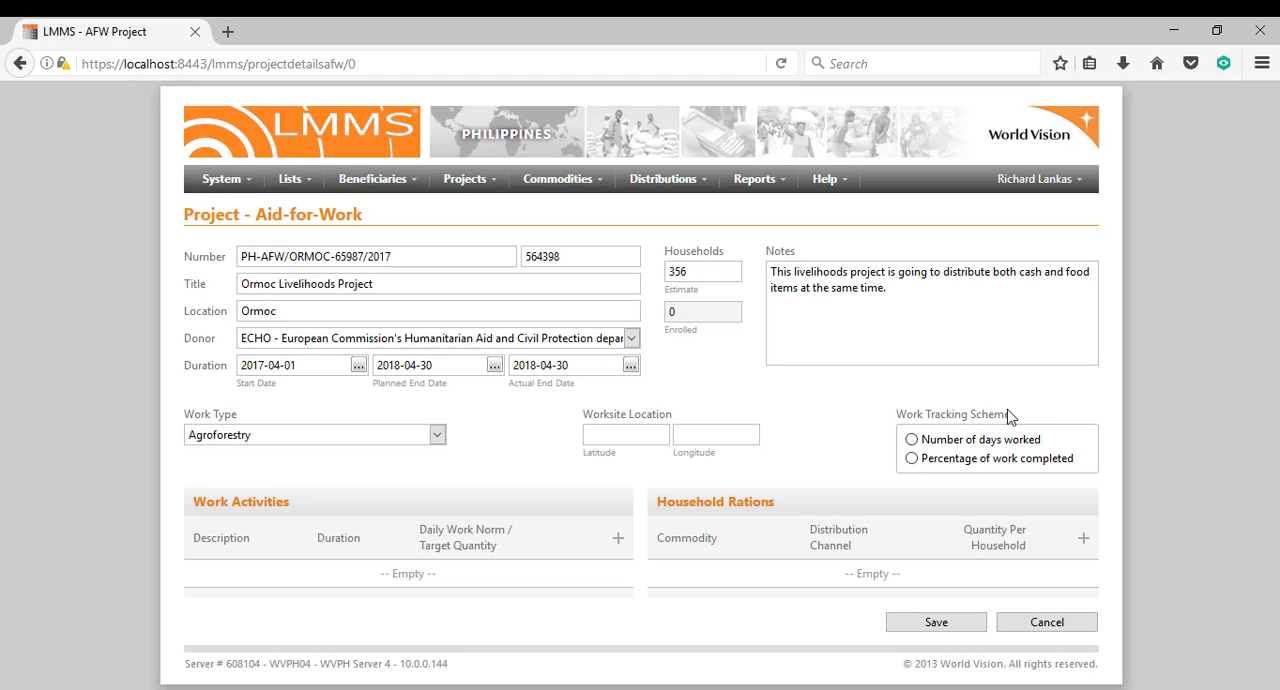
Choose the number of days worked as the project's work tracking scheme.
left_click(951, 450)
left_click(949, 461)
left_click(952, 440)
Start a new work activity with the description "Digging Holes".
left_click(618, 540)
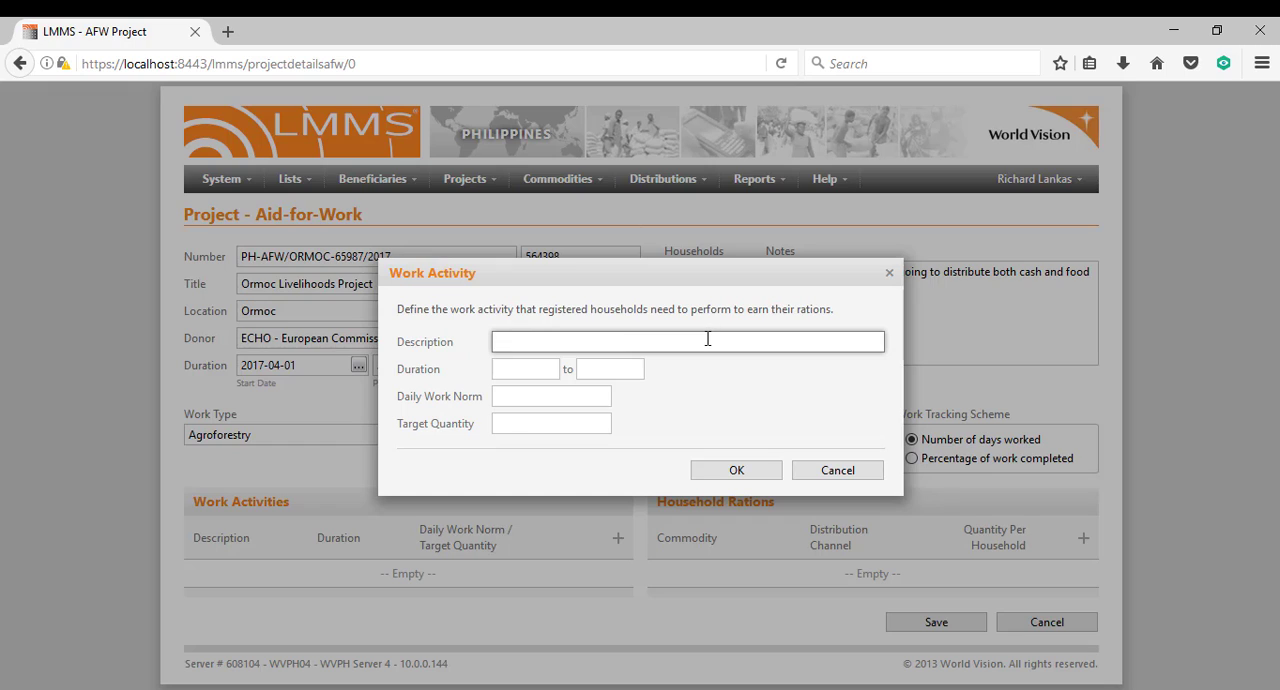
type("Digging Holes")
Set the Digging Holes activity's duration from 2017-06-08 to 2017-07-08.
left_click(508, 364)
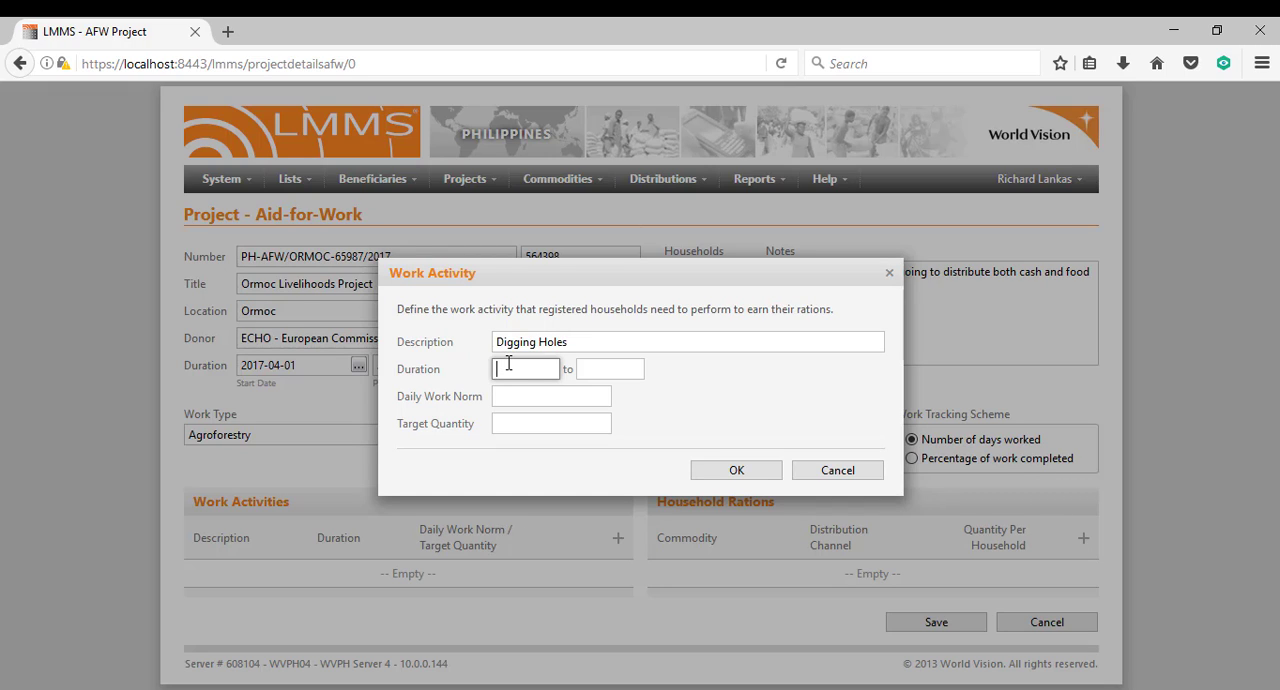
type("2017-06-08")
left_click(588, 368)
type("2017-")
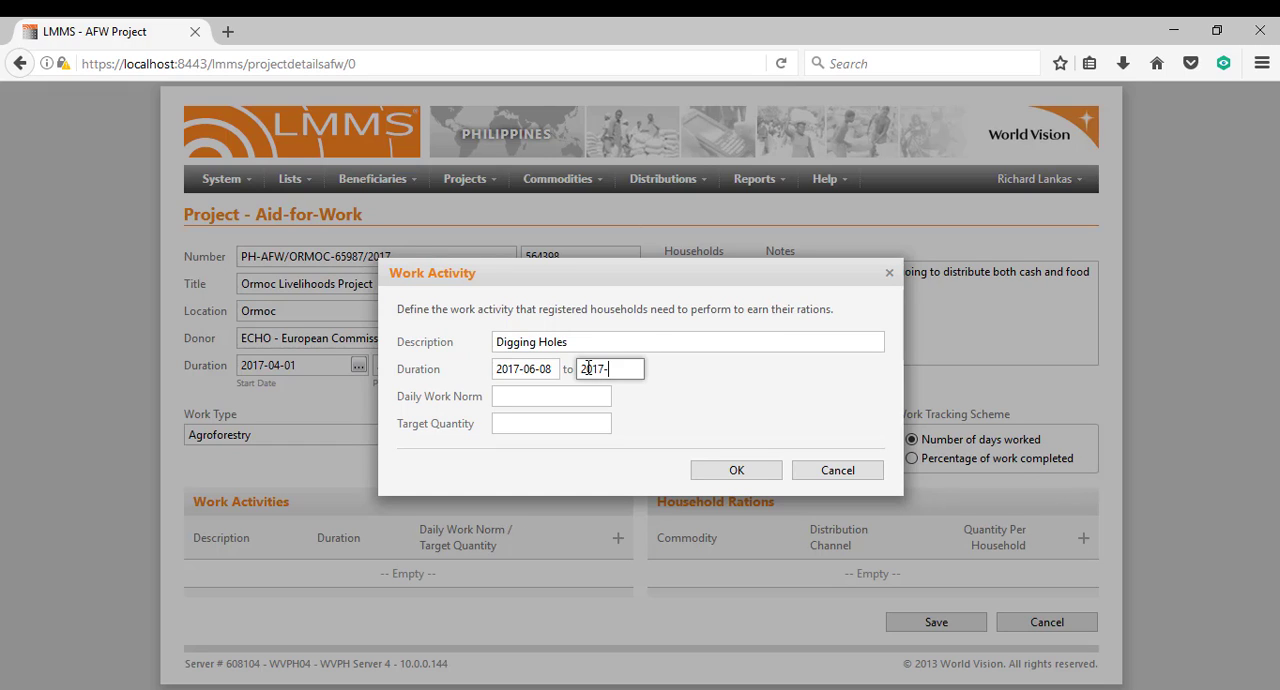
type("07-08")
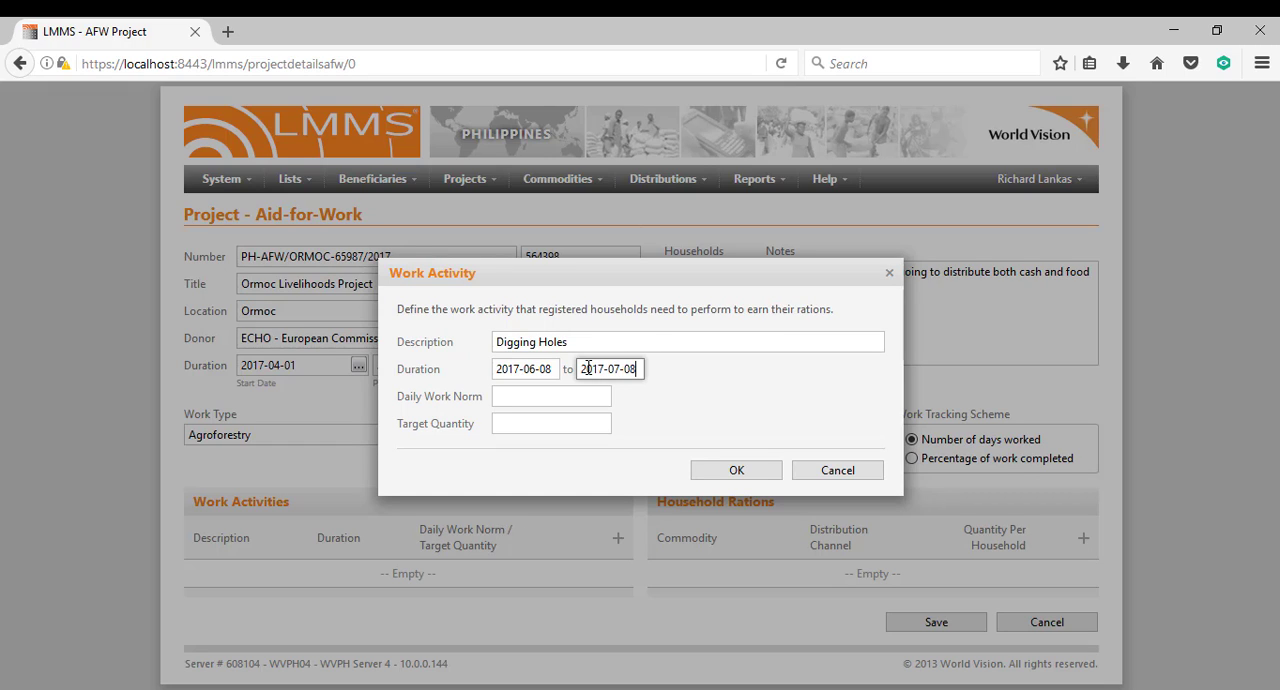
Enter "5 holes for 5 trees" as the daily work norm for Digging Holes.
left_click(524, 395)
type("5 h")
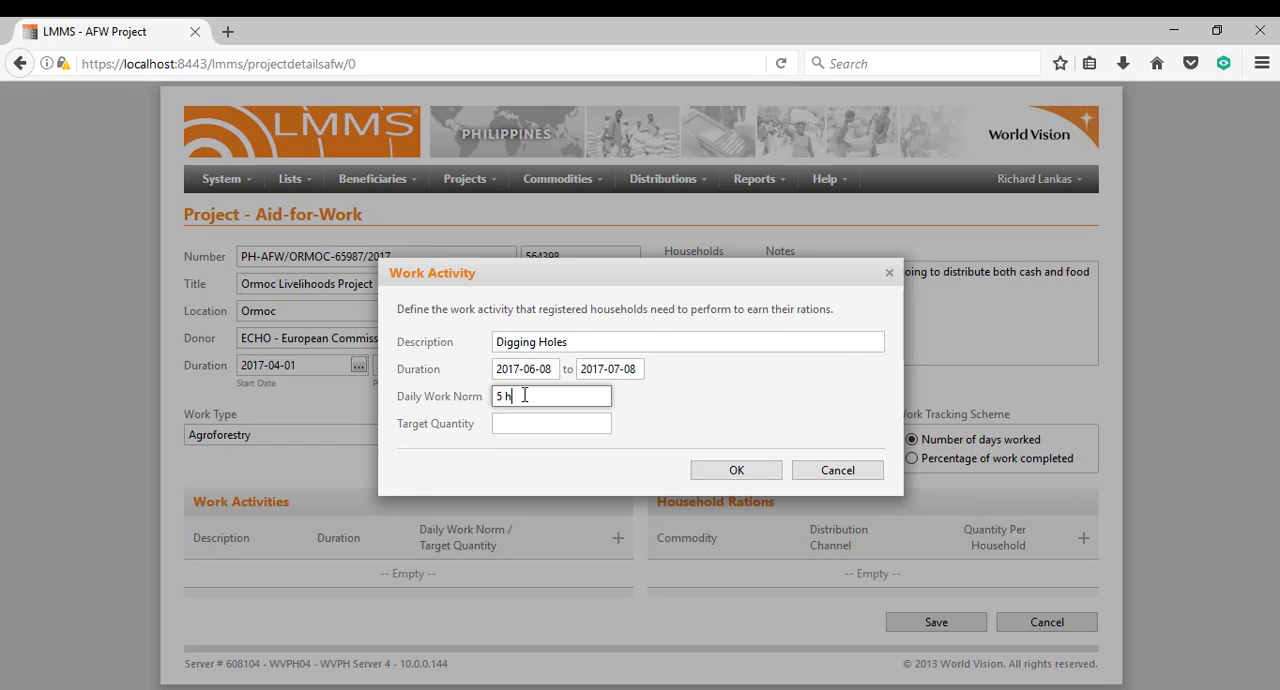
type("oles for 5 trees")
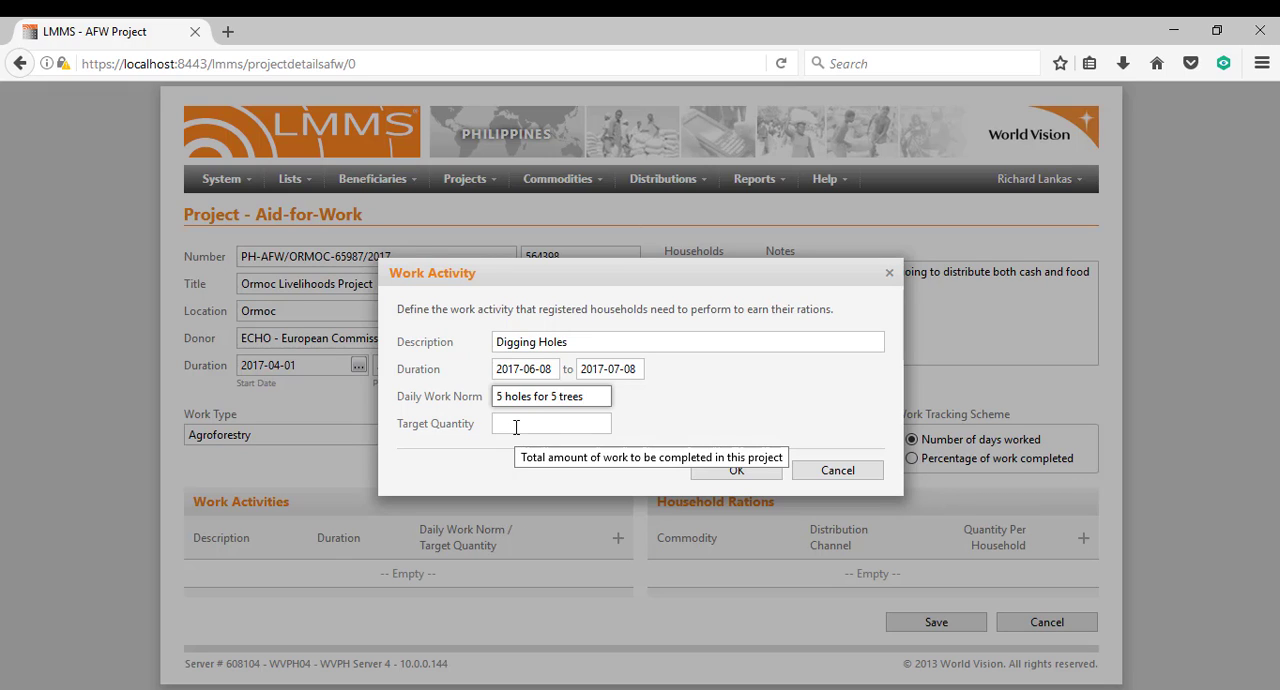
Enter "500 holes for 500 tr" as the target quantity and add the Digging Holes activity to the project.
left_click(516, 427)
type("500")
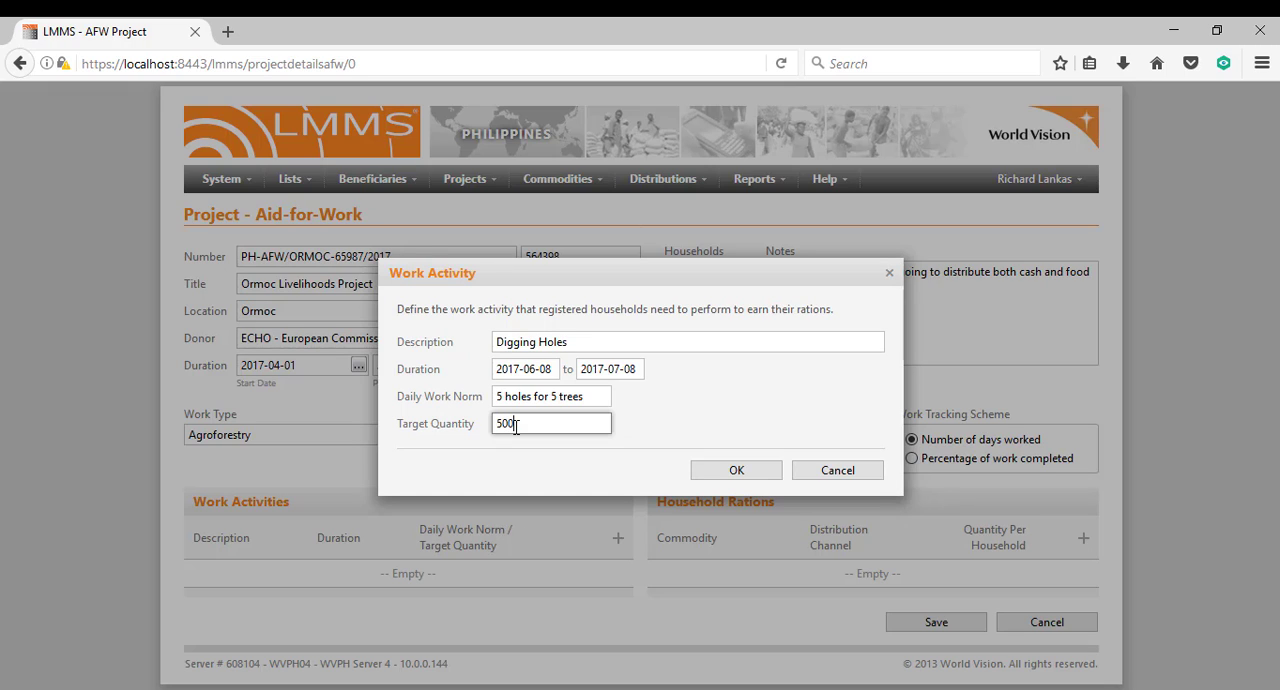
type(" holes for 500 tr")
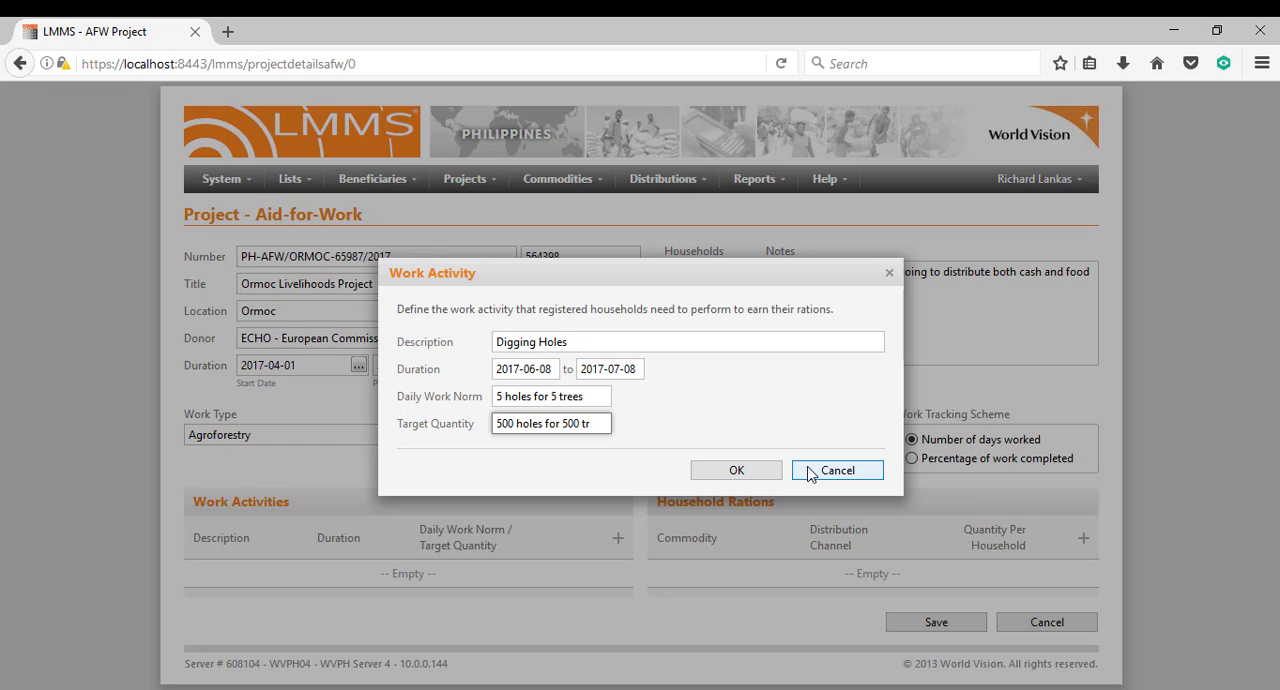
left_click(746, 474)
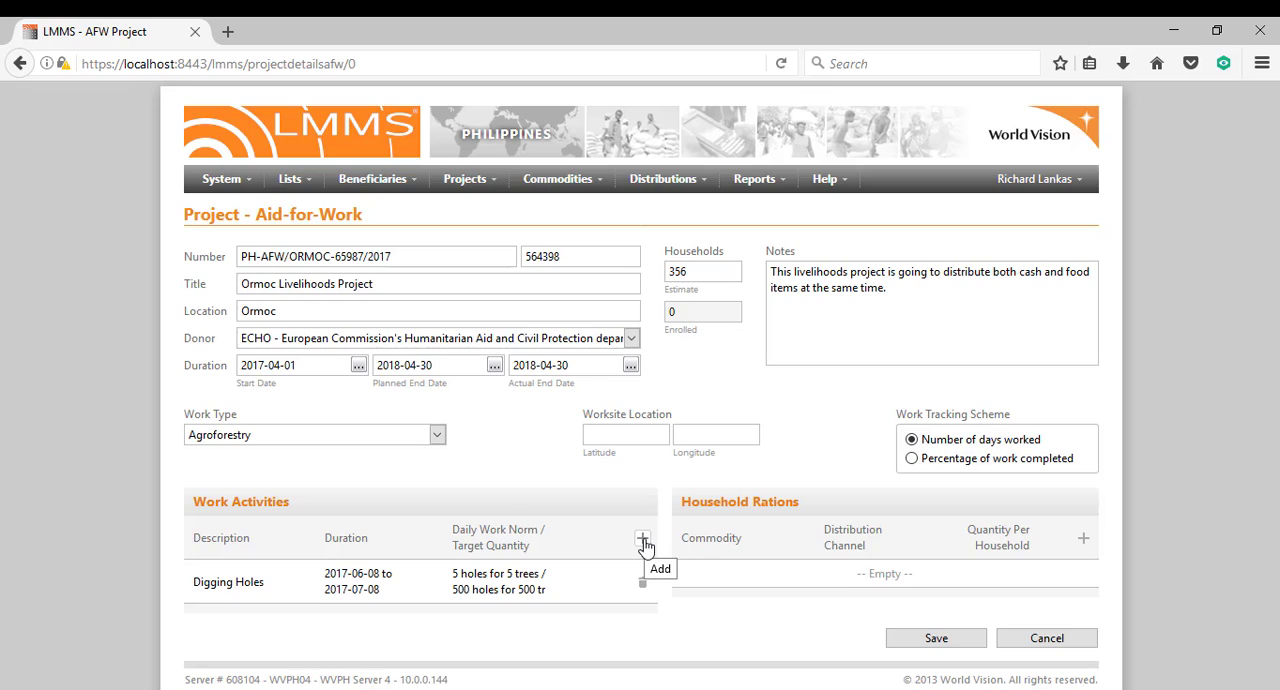
Start a second work activity with the description "Planting Trees".
left_click(643, 540)
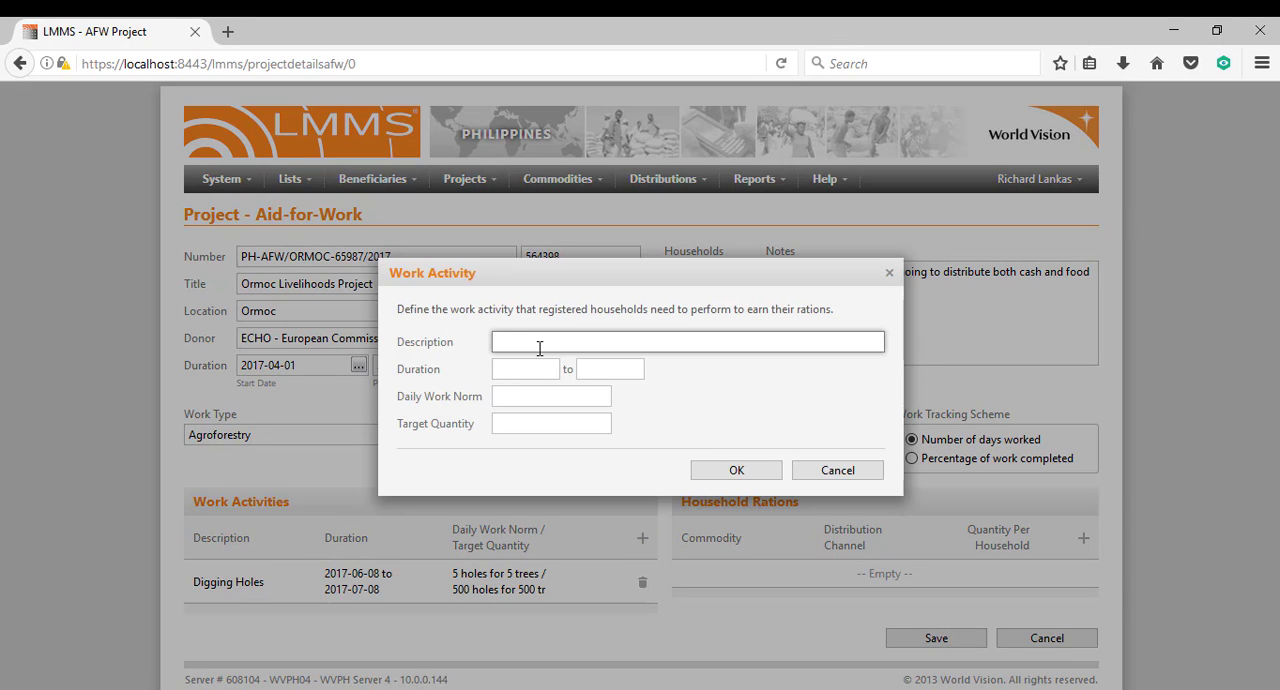
type("Planting")
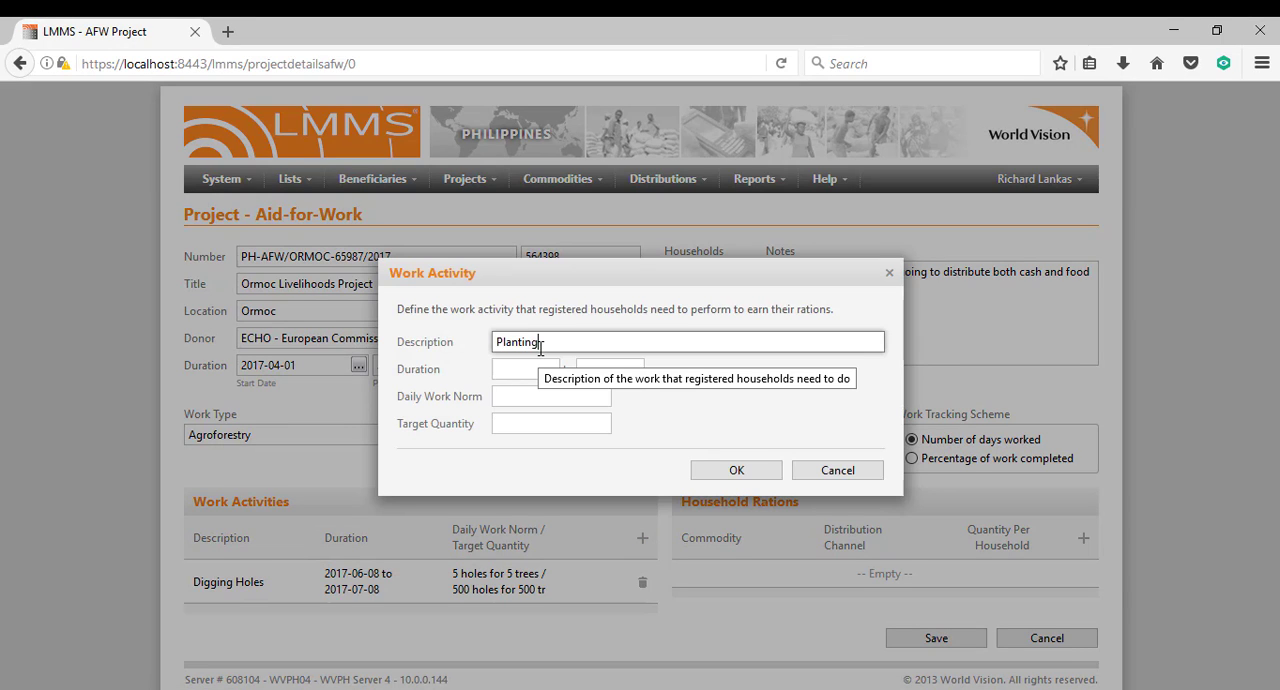
type(" Trees")
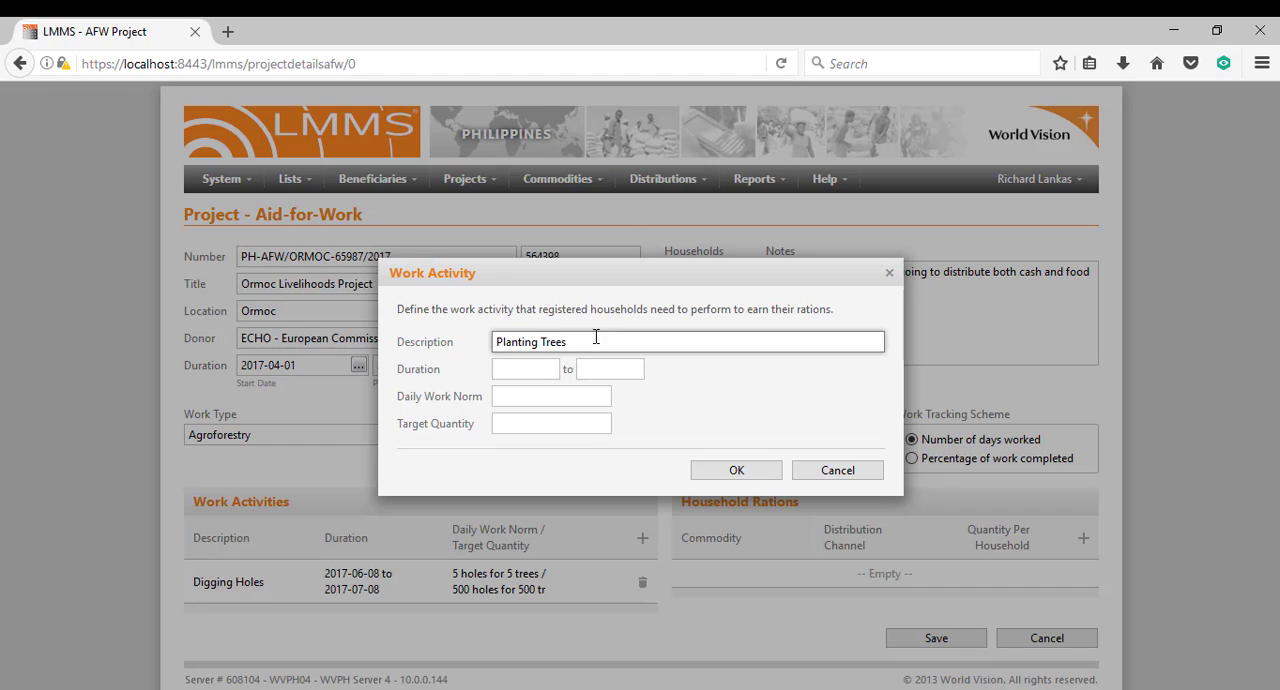
Set the Planting Trees activity's duration from 2017-07-11 to 2017-08-11.
left_click(508, 366)
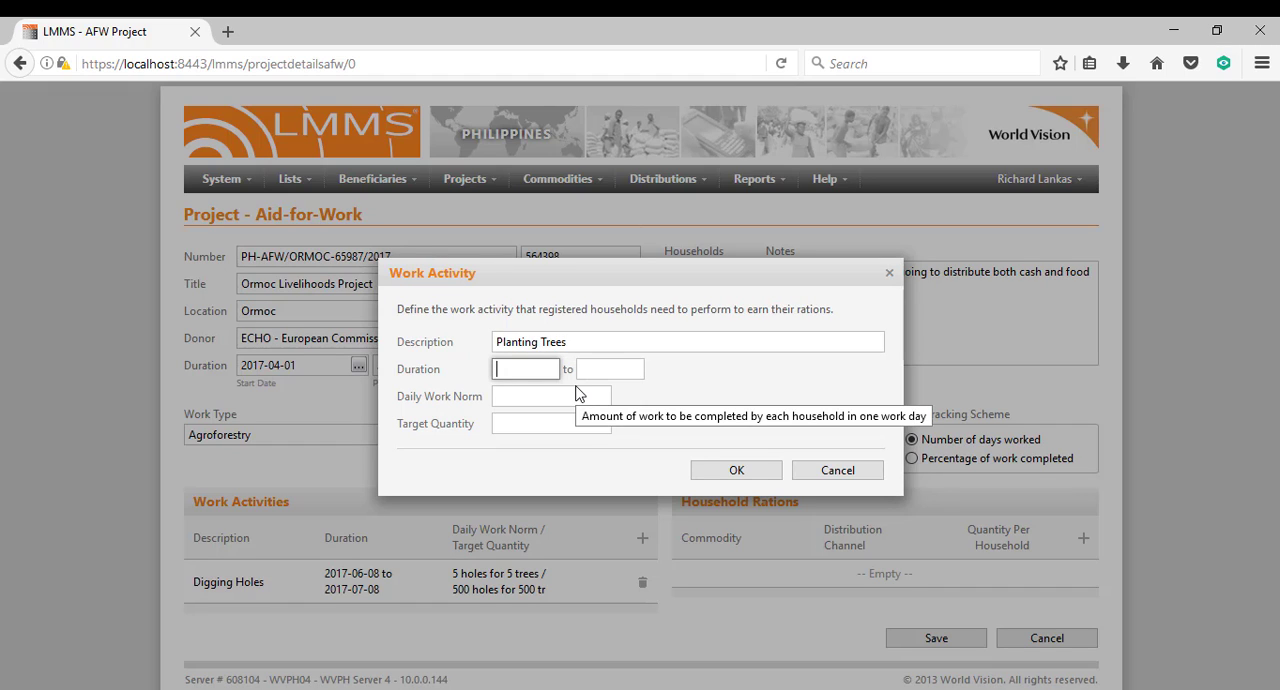
type("2017-07-11")
key("Tab")
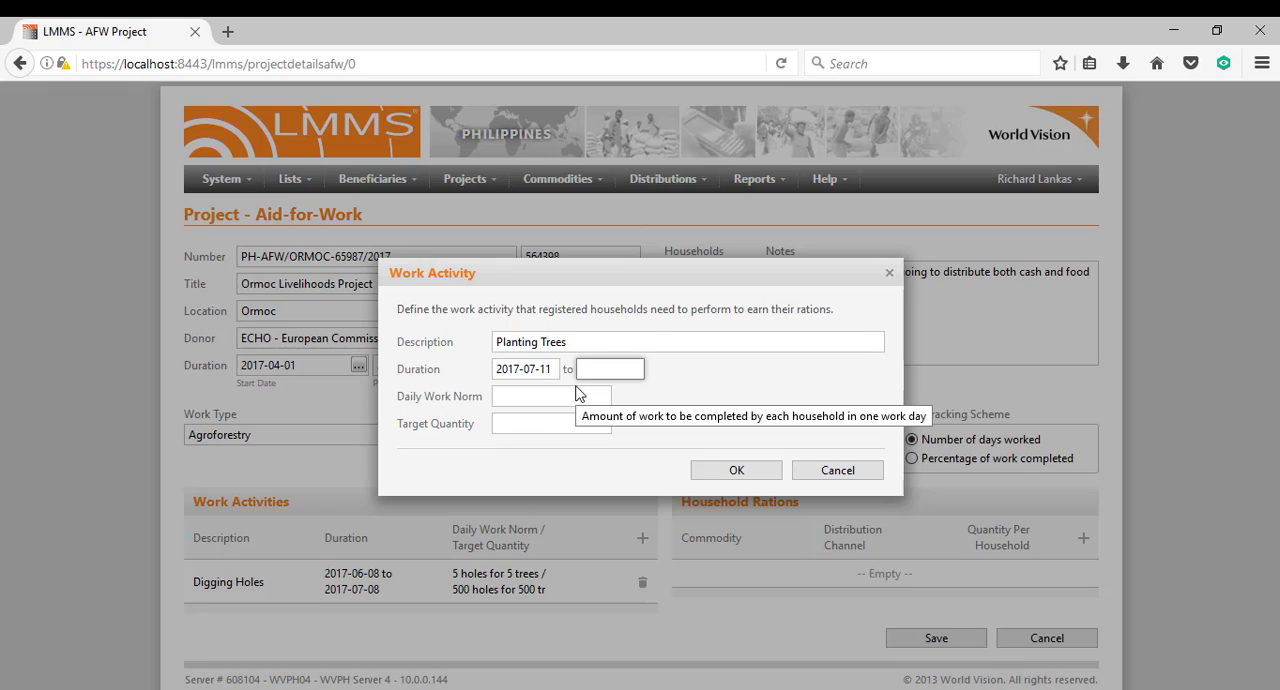
type("2017-08-11")
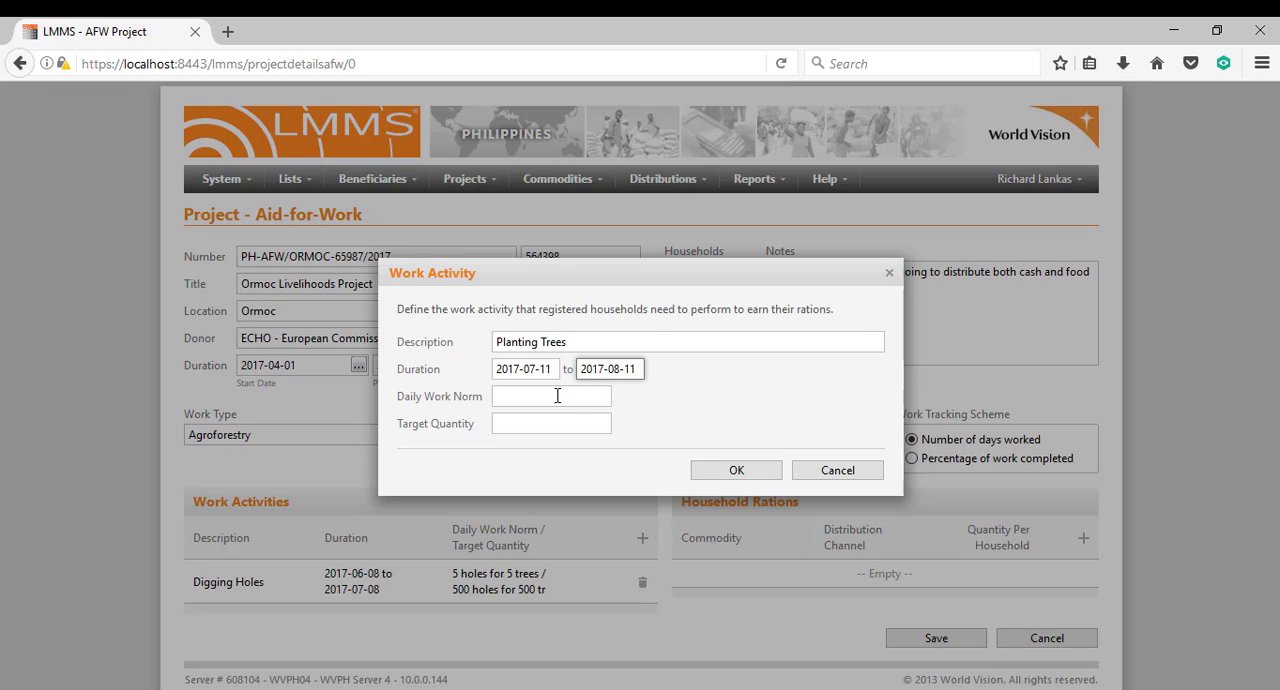
Add the Planting Trees activity with a daily work norm of "5 Trees" and a target quantity of "500 Trees".
left_click(557, 396)
type("5")
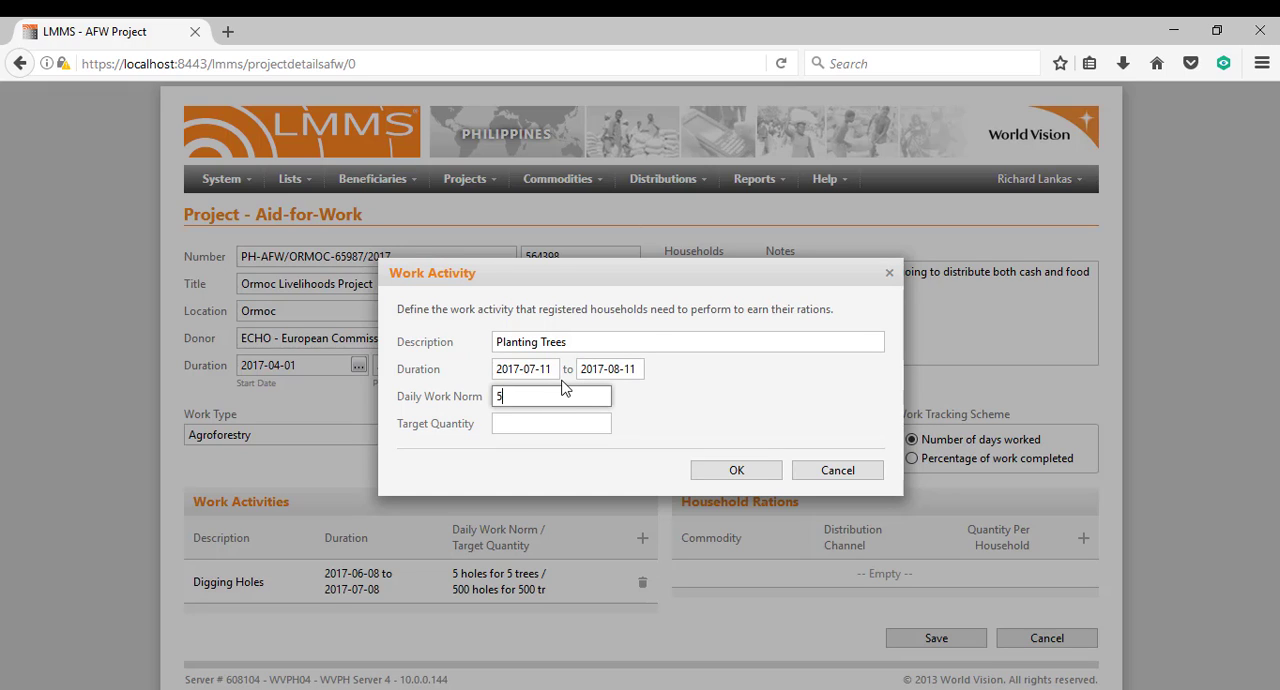
type(" Trees")
key("Tab")
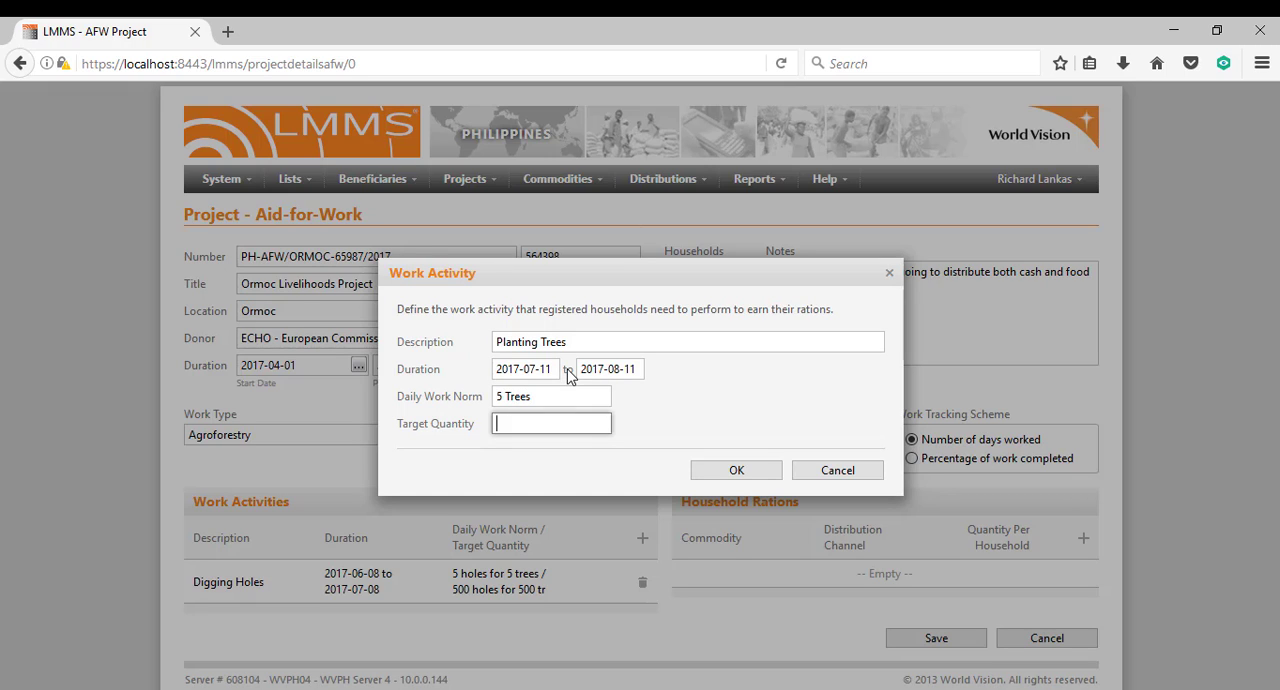
type("500 Trees")
left_click(729, 469)
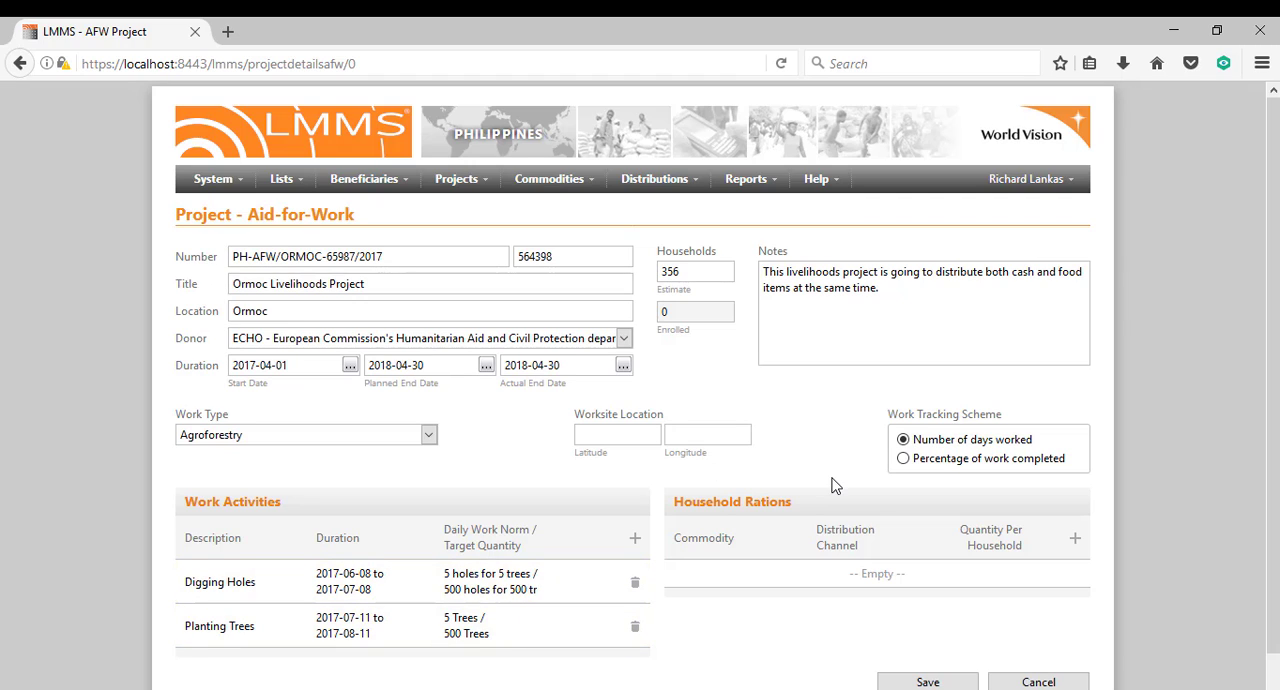
Start a third work activity with the description "Watering Trees".
left_click(633, 541)
type("Pr")
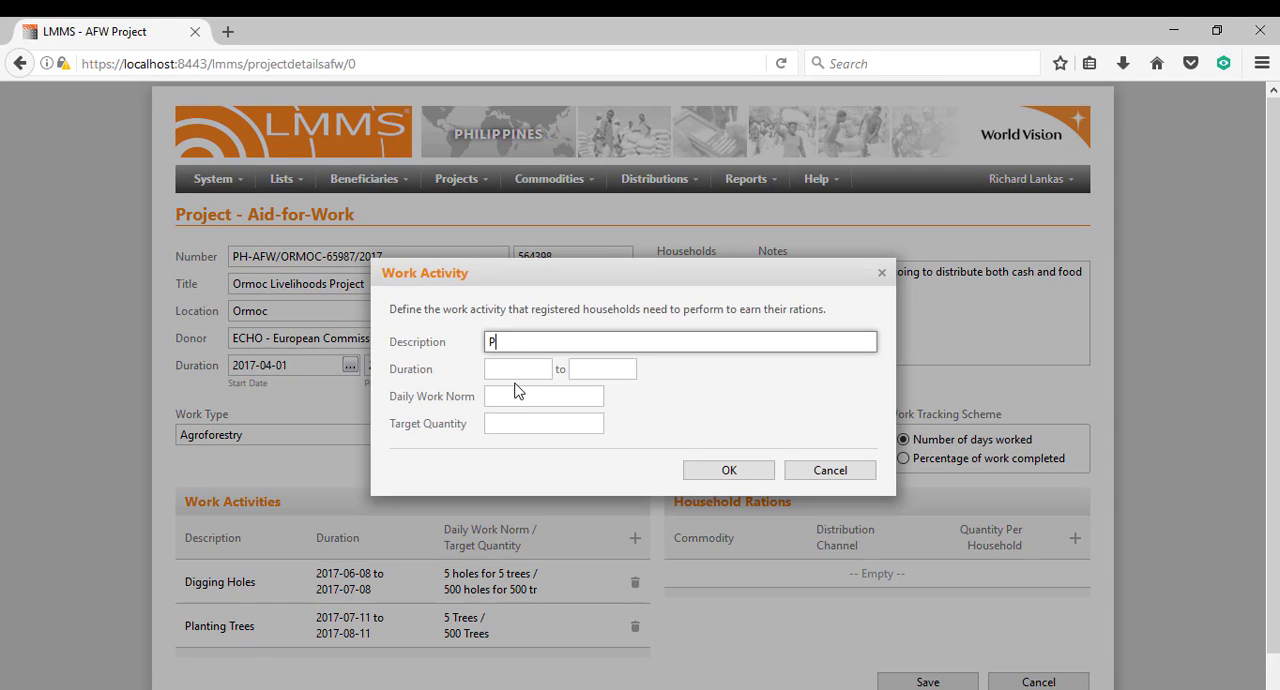
key("BackSpace")
key("BackSpace")
type("Watering Trees")
Set the Watering Trees activity's duration from 2017-08-11 to 2017-11-11.
left_click(500, 369)
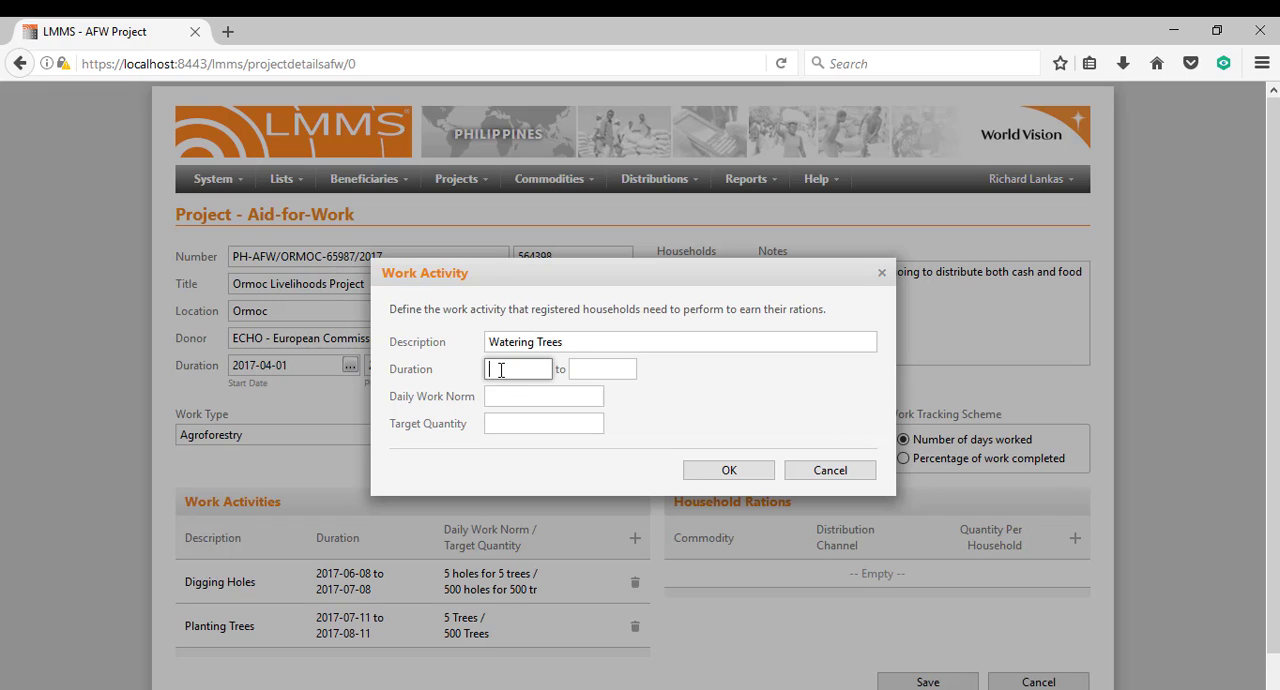
type("2017-08-11")
key("Tab")
type("2017")
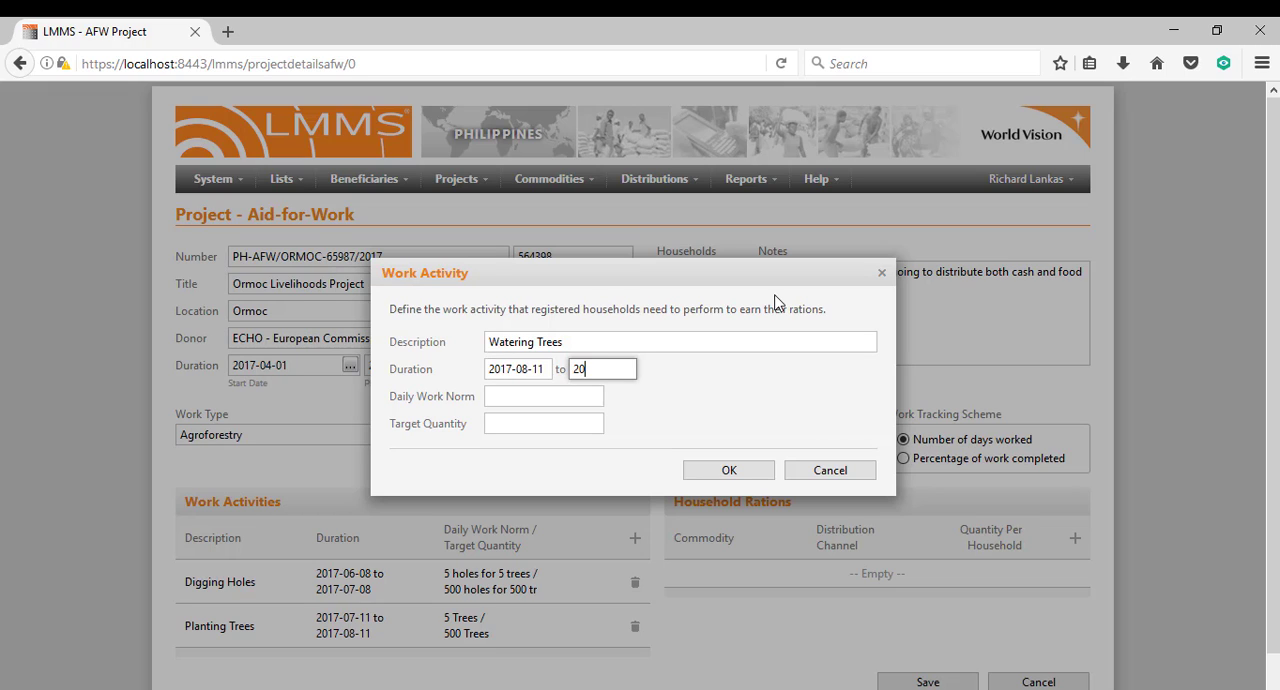
type("-11-11")
Set the Watering Trees activity's daily work norm to "5 Trees".
key("Tab")
type("5 Trees")
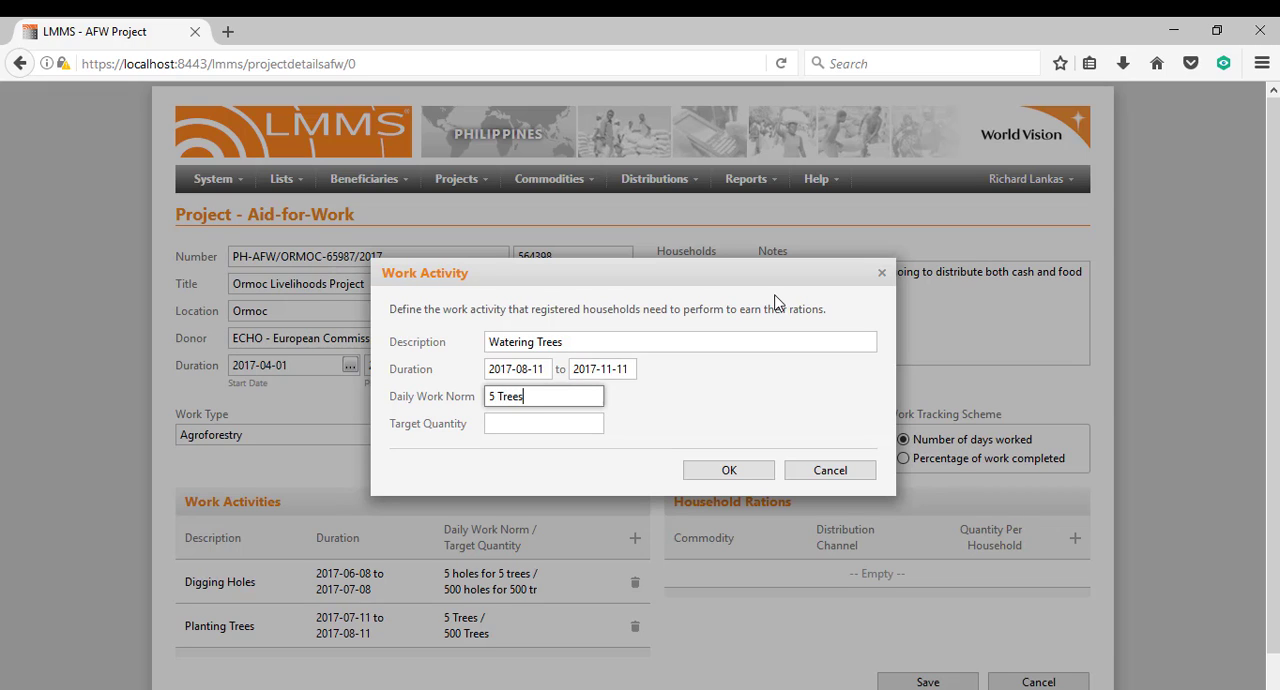
key("Tab")
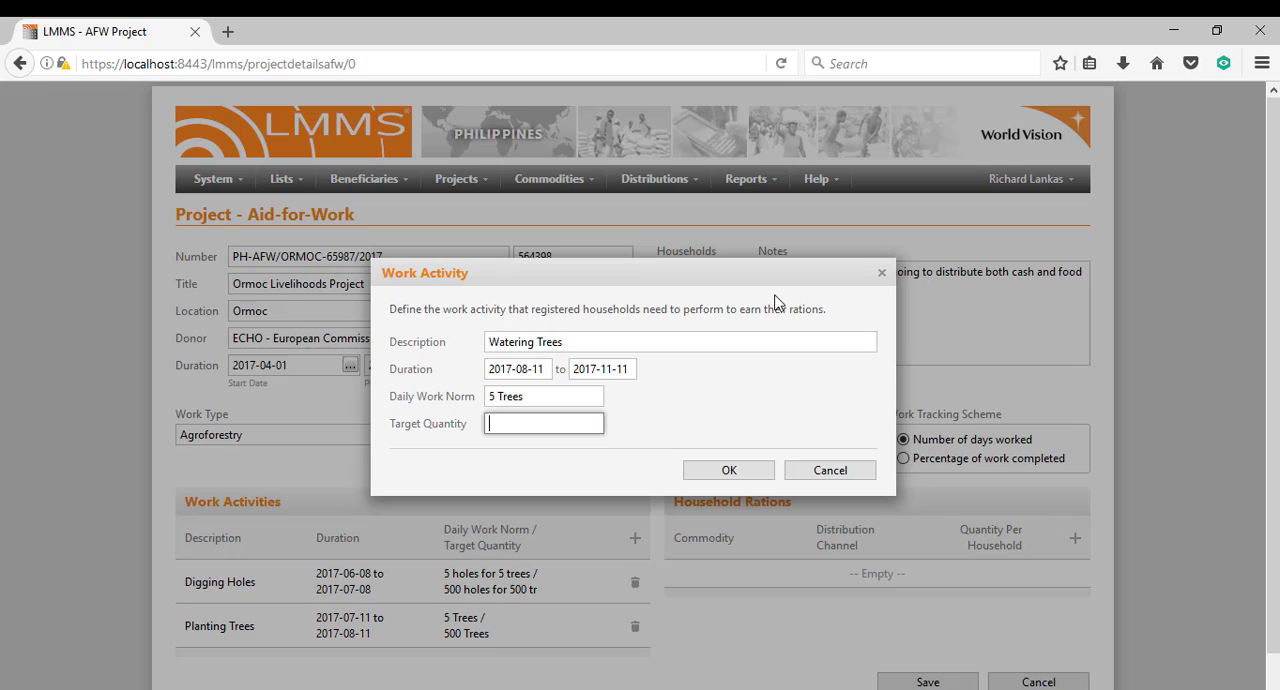
Change the Watering Trees activity's end date to 2017-08-11.
left_click(604, 369)
key("shift+Right")
key("shift+Right")
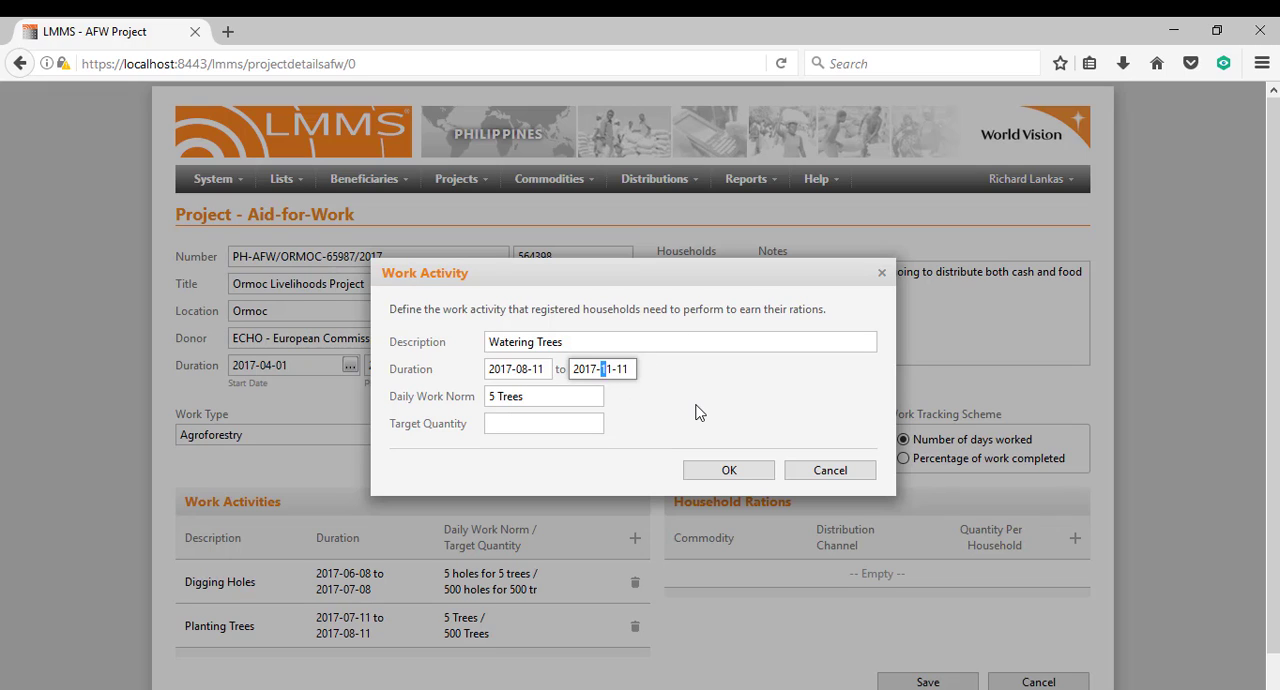
type("08")
Add the Watering Trees activity with a target quantity of "500 Trees" and an end date of 2017-09-11.
left_click(548, 422)
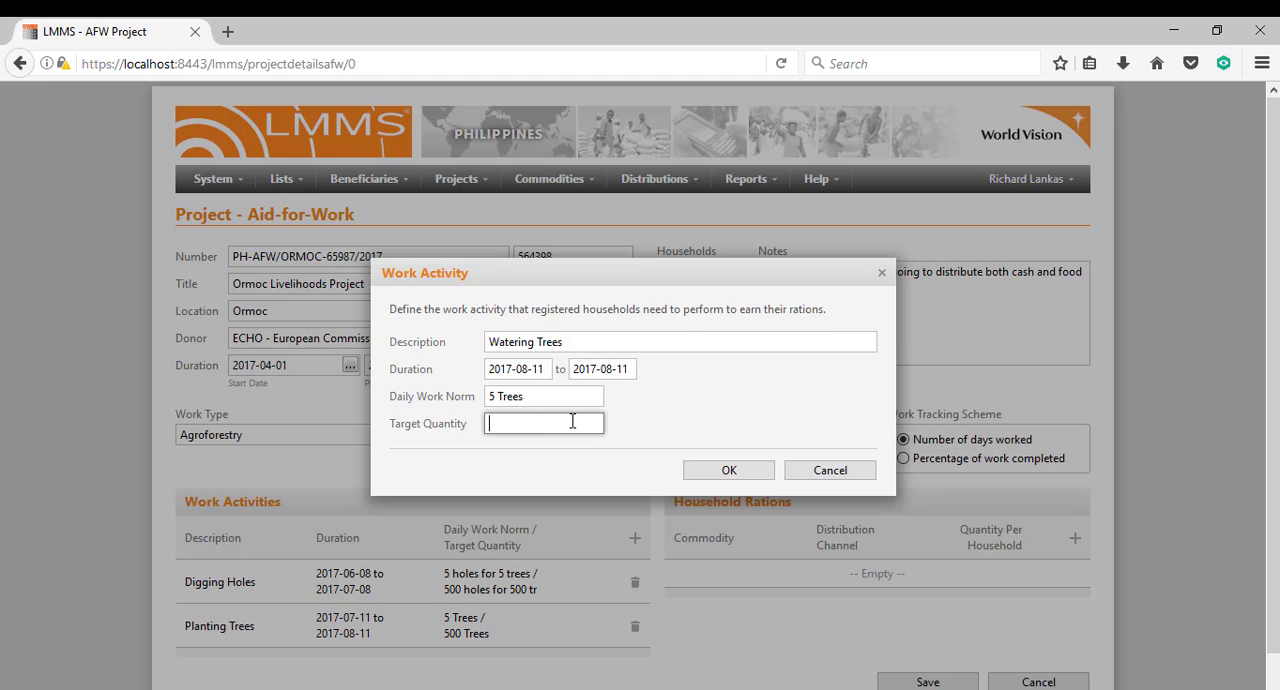
type("500 Trees")
left_click(612, 371)
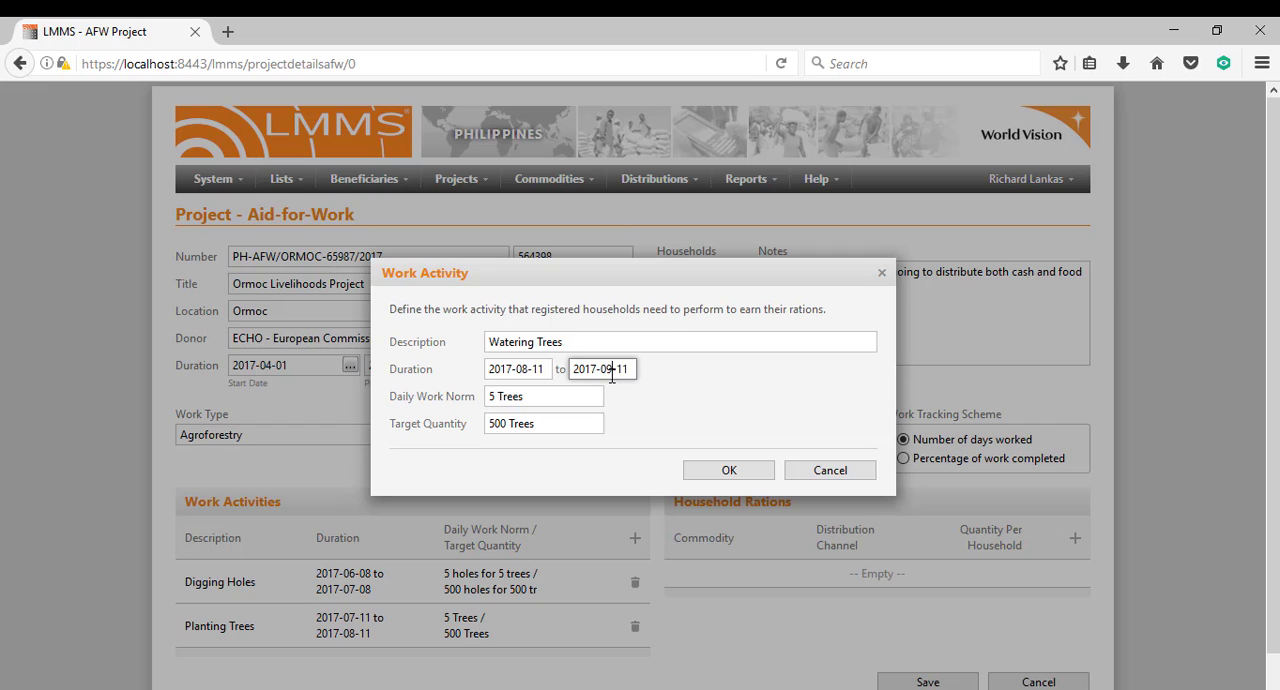
left_click(717, 484)
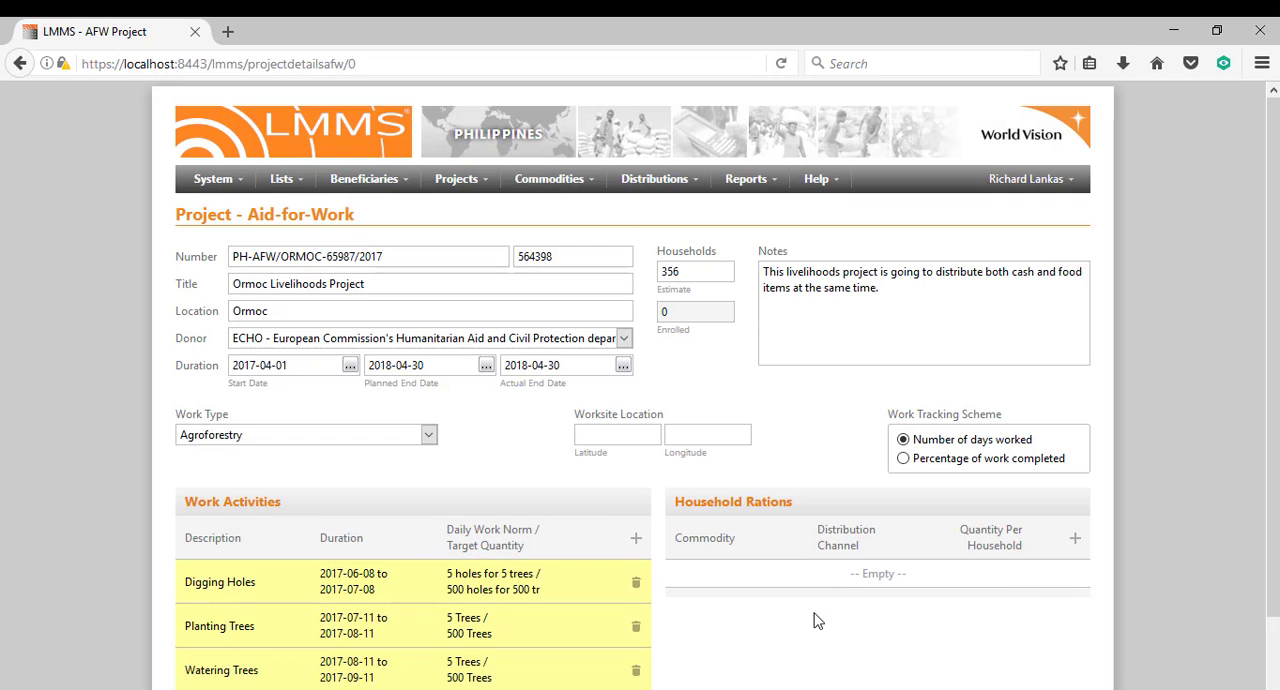
Start a new household ration with Maize Corn Meal as its commodity.
scroll(946, 571, "down", 2)
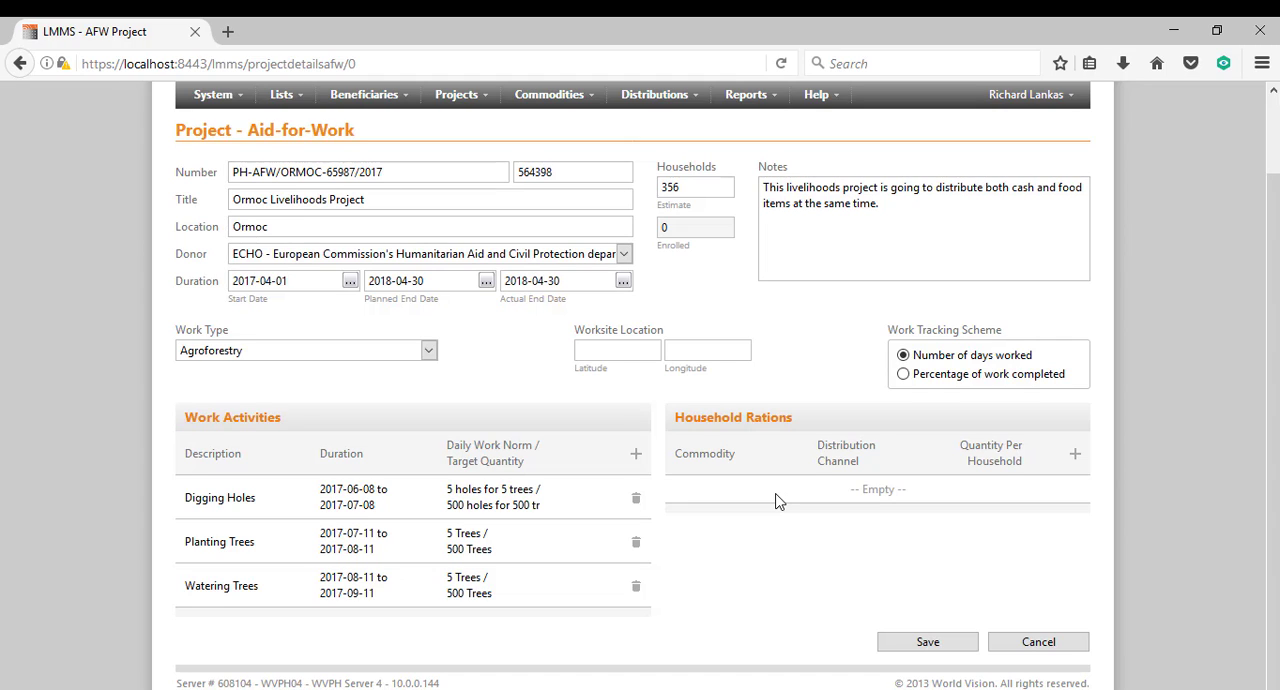
left_click(1075, 458)
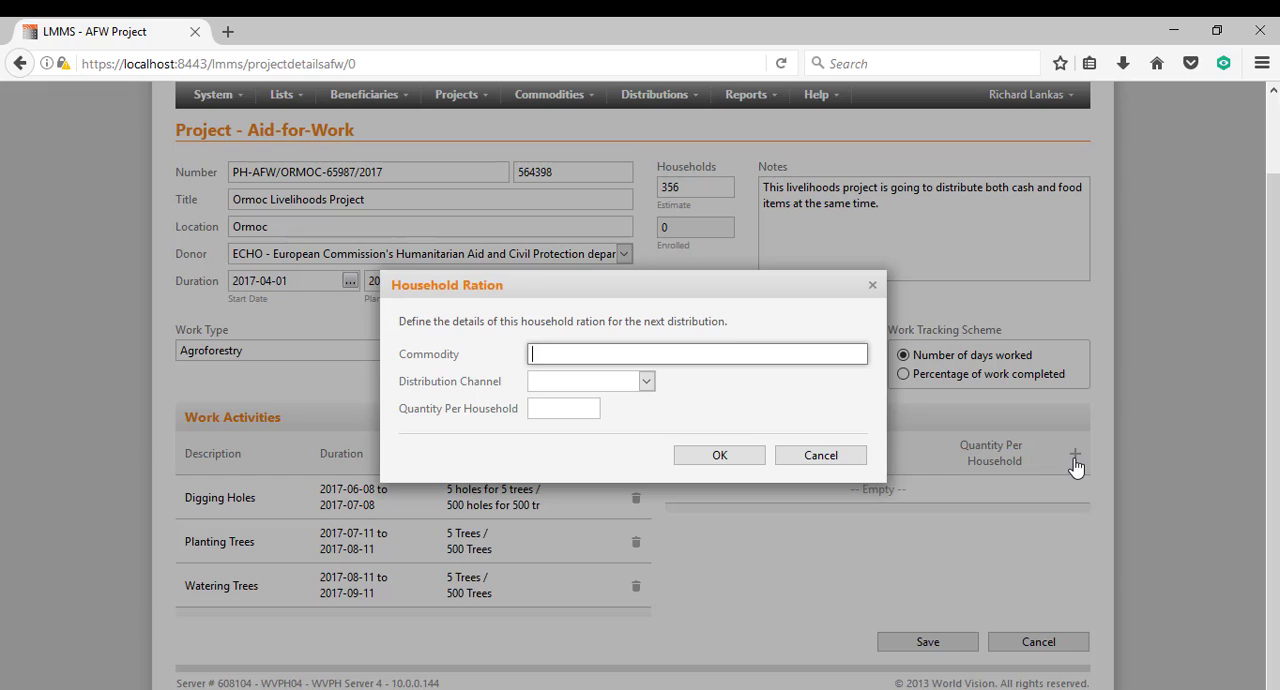
type("mai")
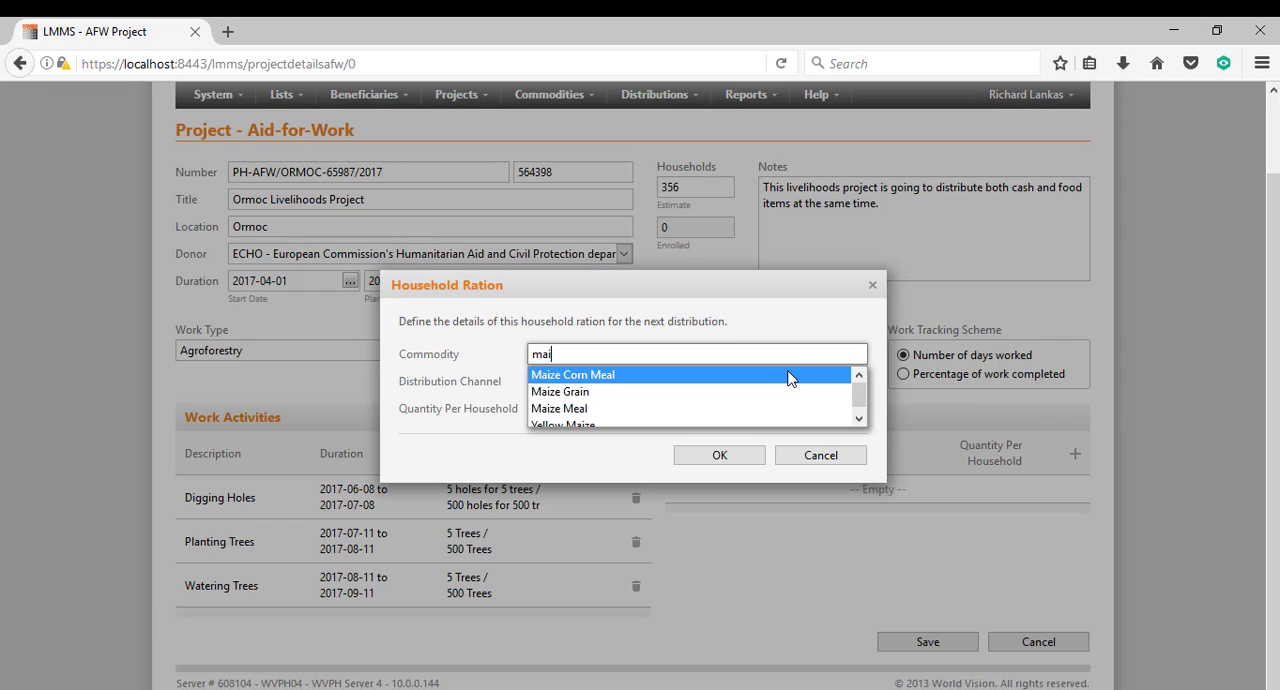
left_click(789, 378)
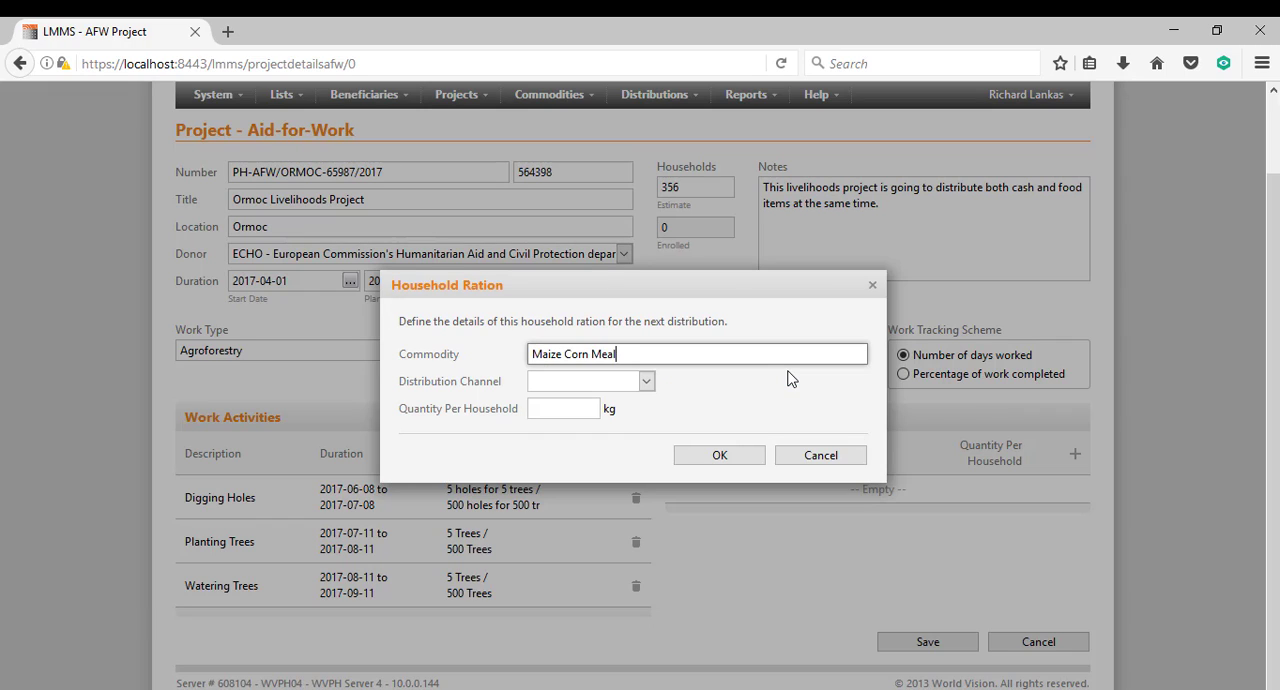
Add the Maize Corn Meal ration with FDP as the distribution channel and 45 kg per household.
left_click(595, 387)
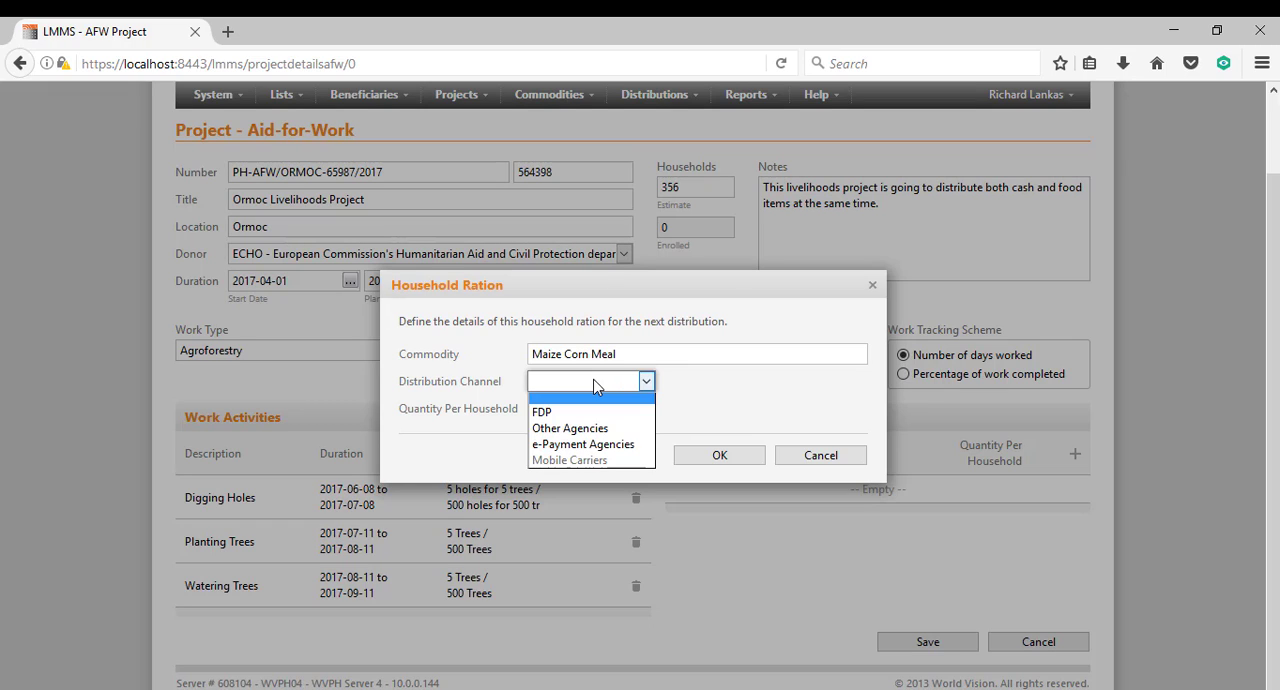
key("Down")
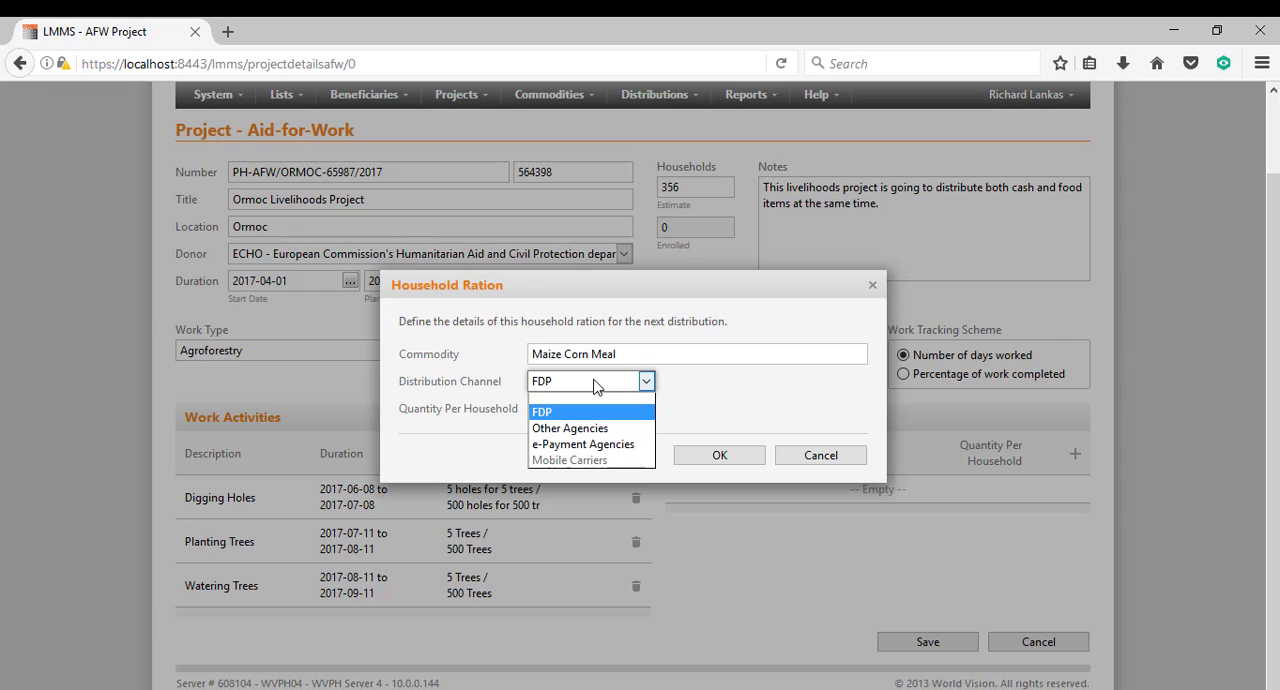
key("Down")
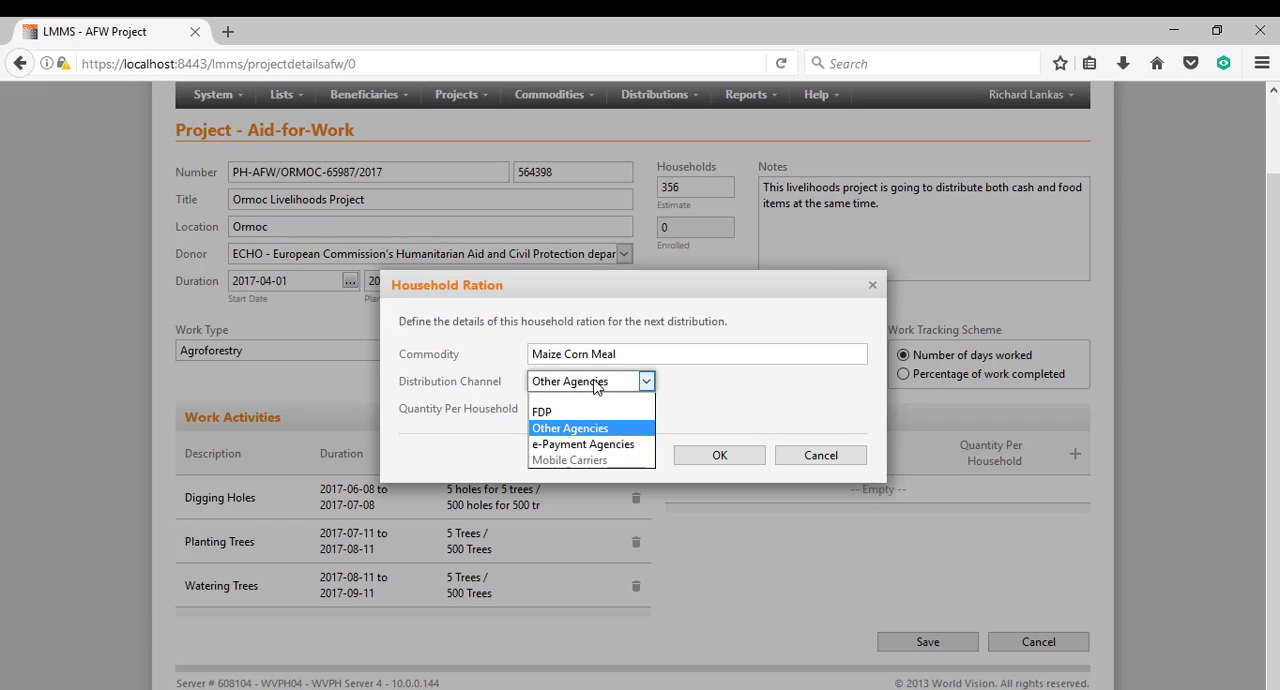
key("Down")
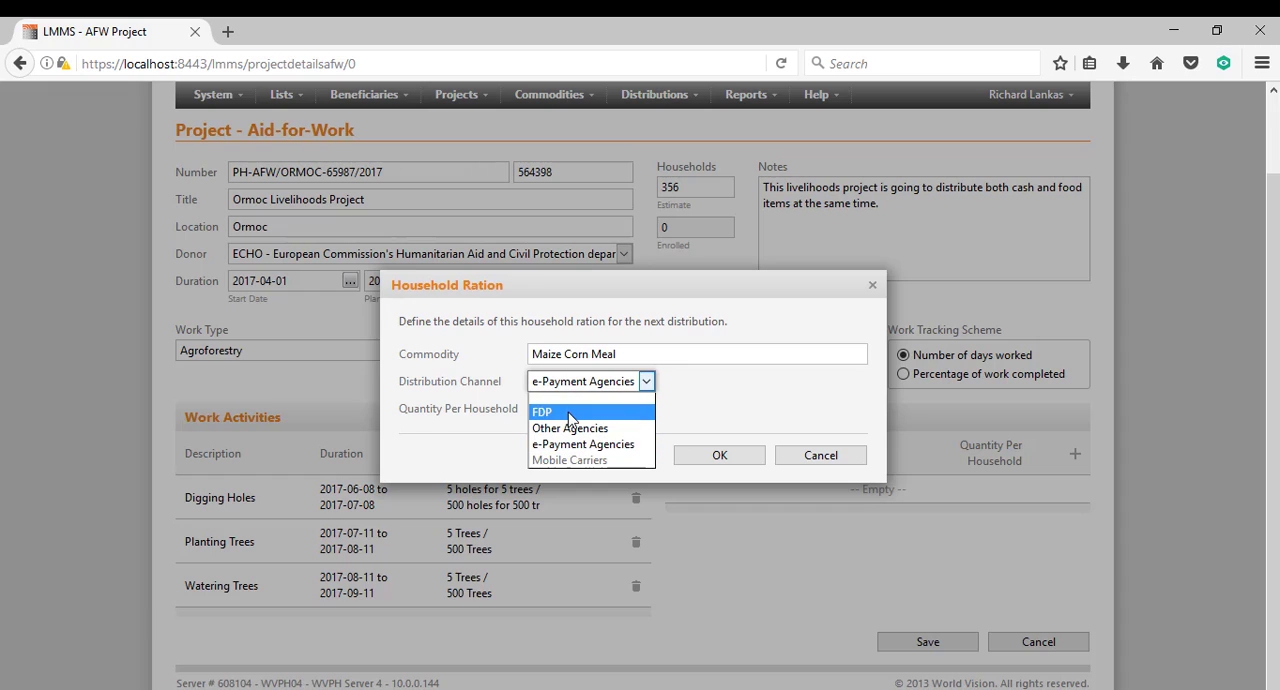
left_click(567, 412)
left_click(562, 410)
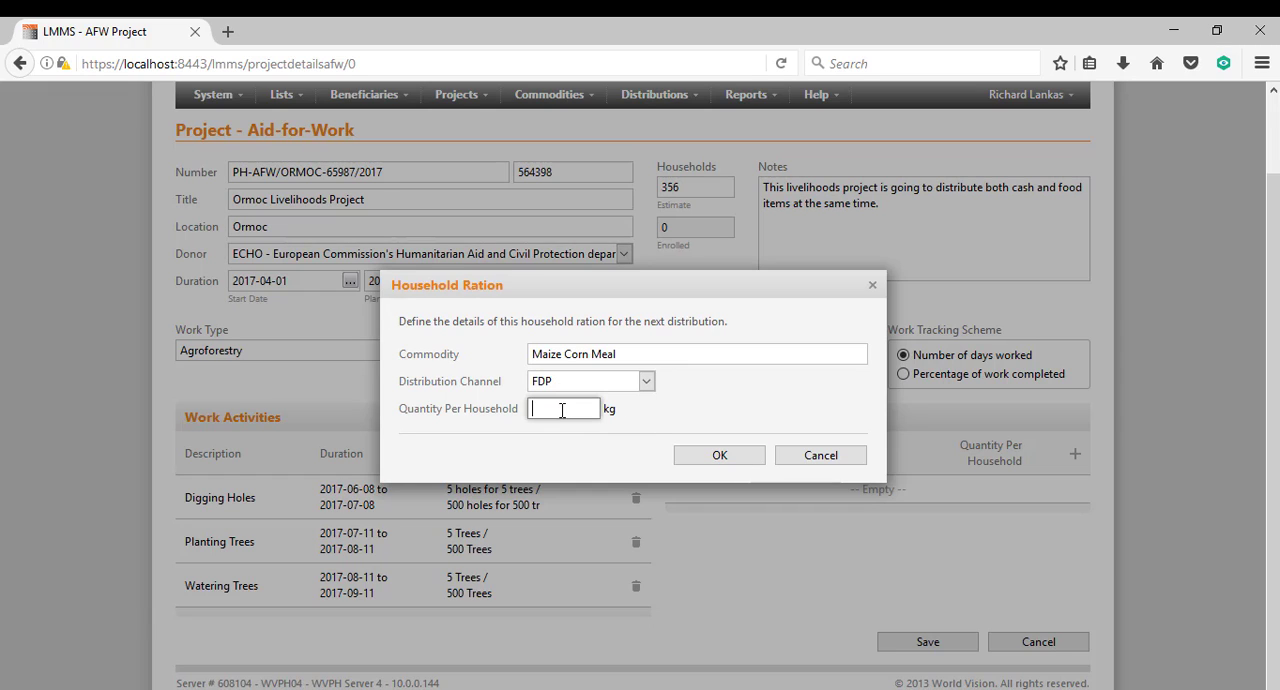
type("45")
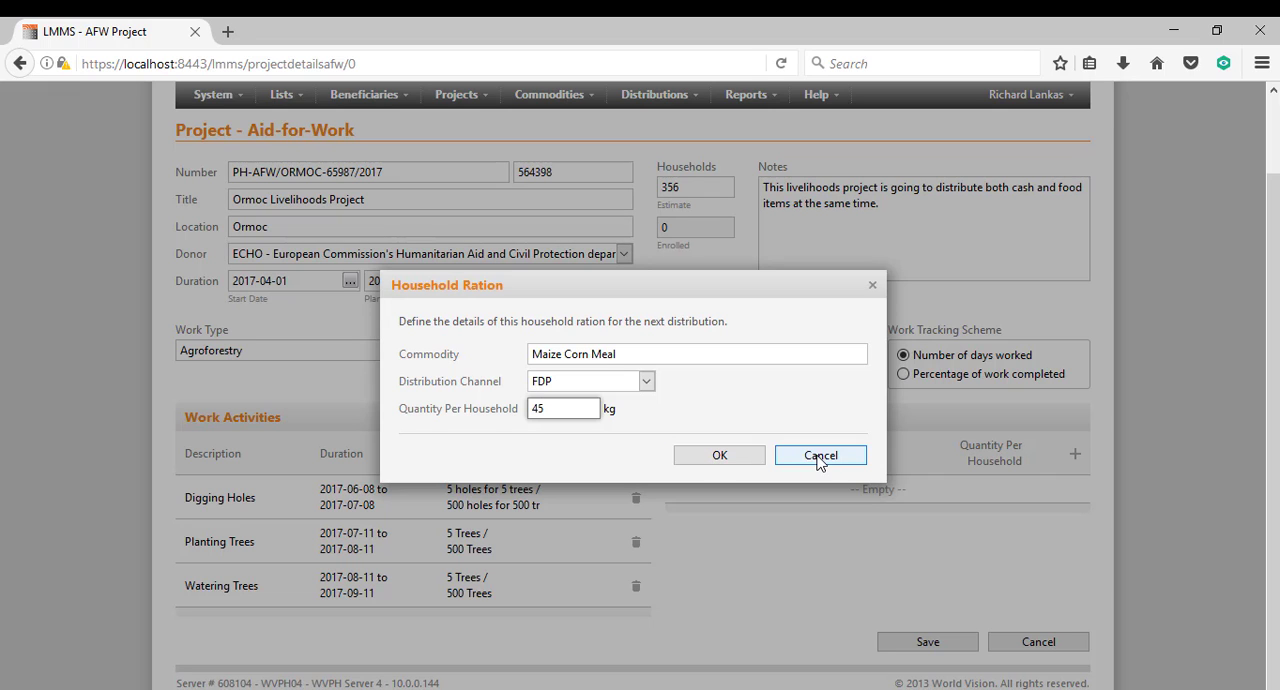
left_click(717, 454)
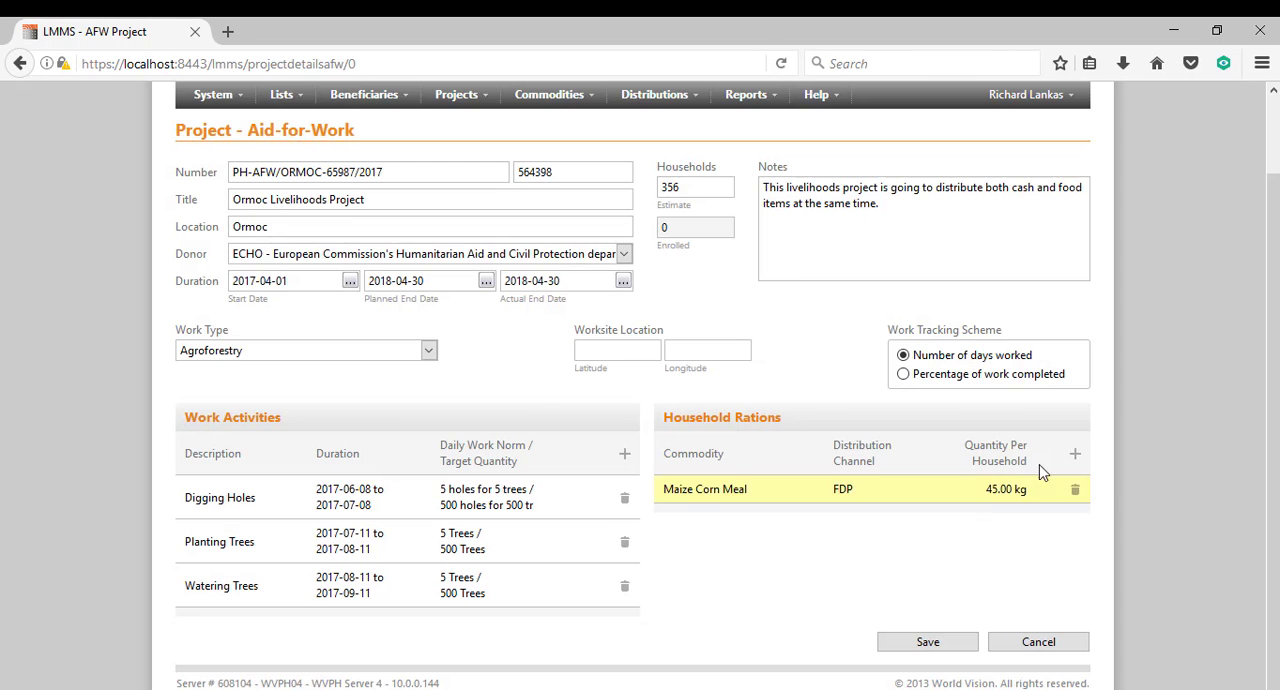
Add a household ration of Pinto Beans distributed through FDP, with 30 kg per household.
left_click(1074, 455)
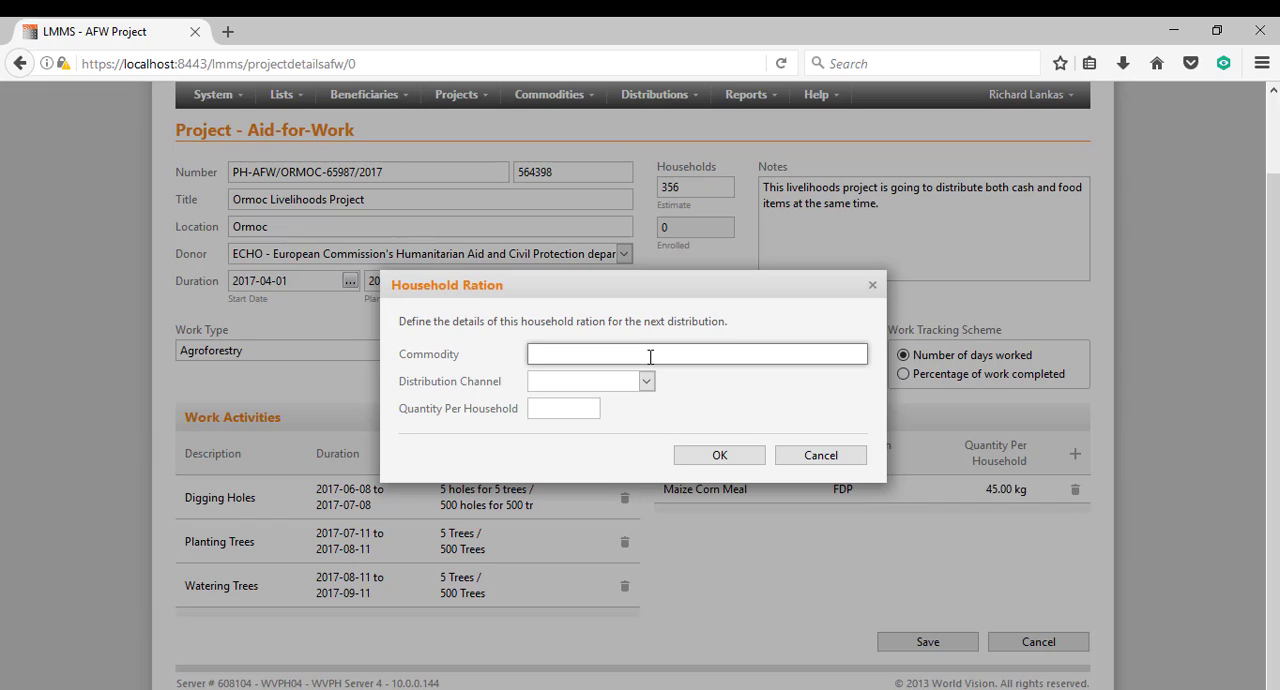
type("Bea")
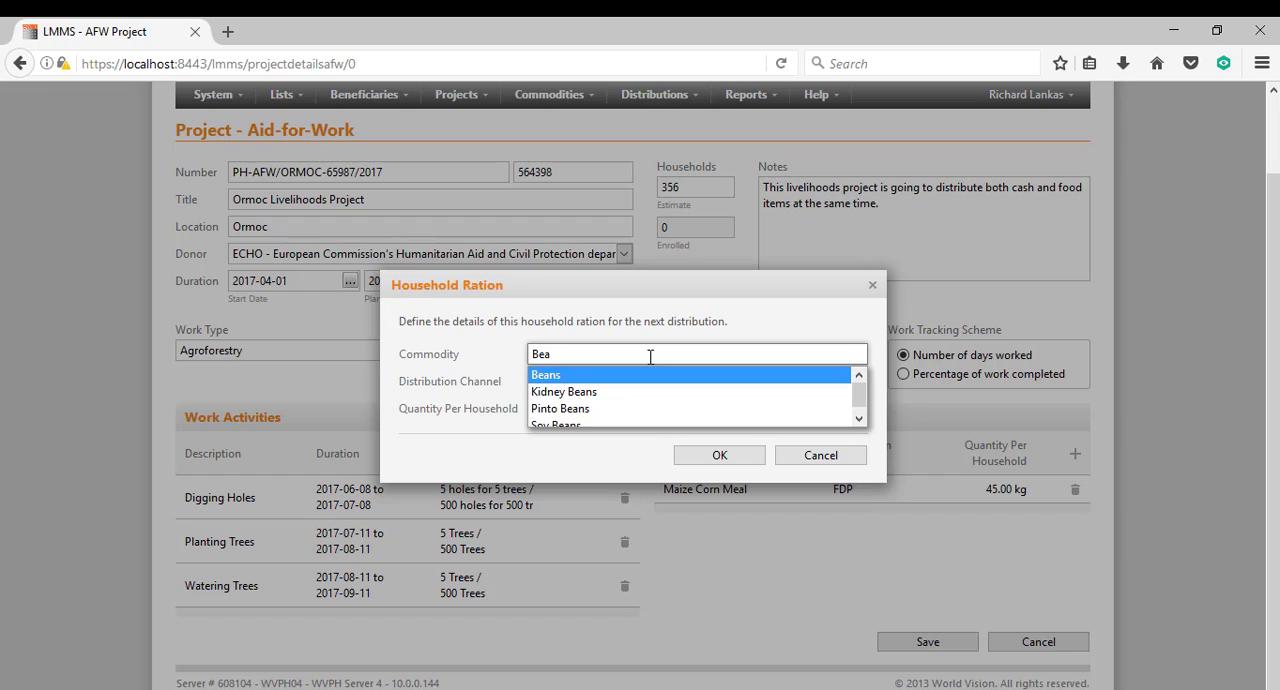
left_click(588, 408)
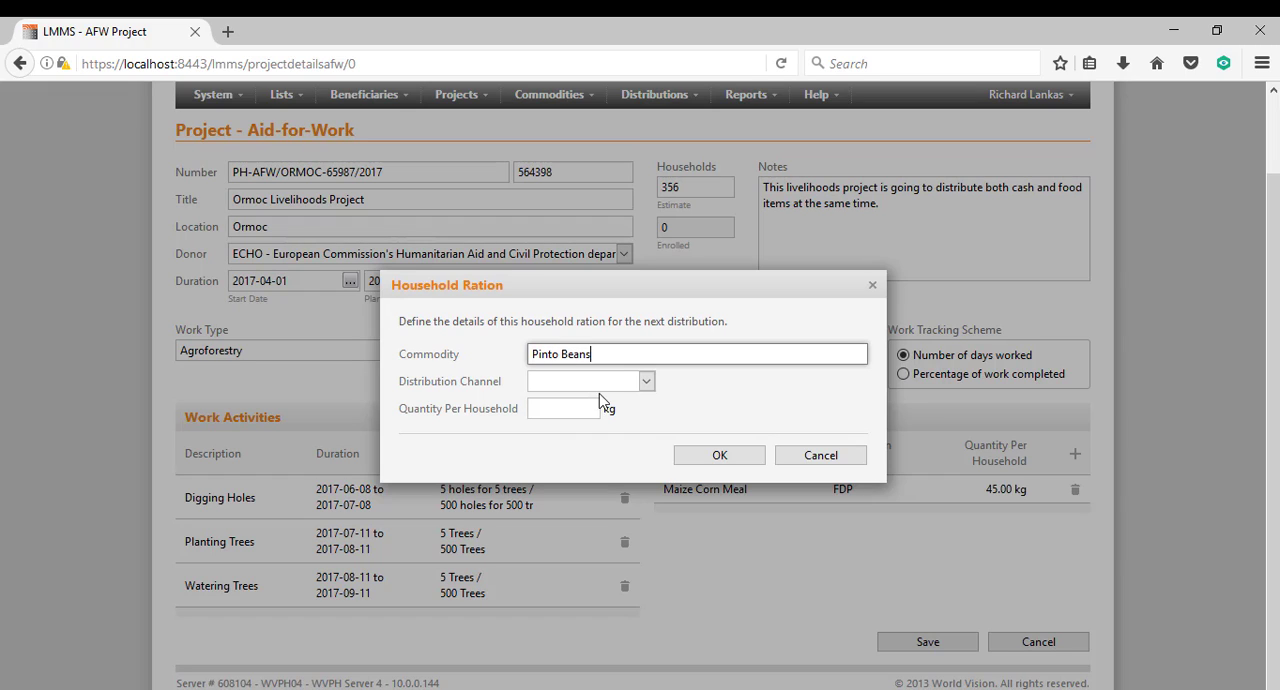
left_click(616, 382)
left_click(584, 409)
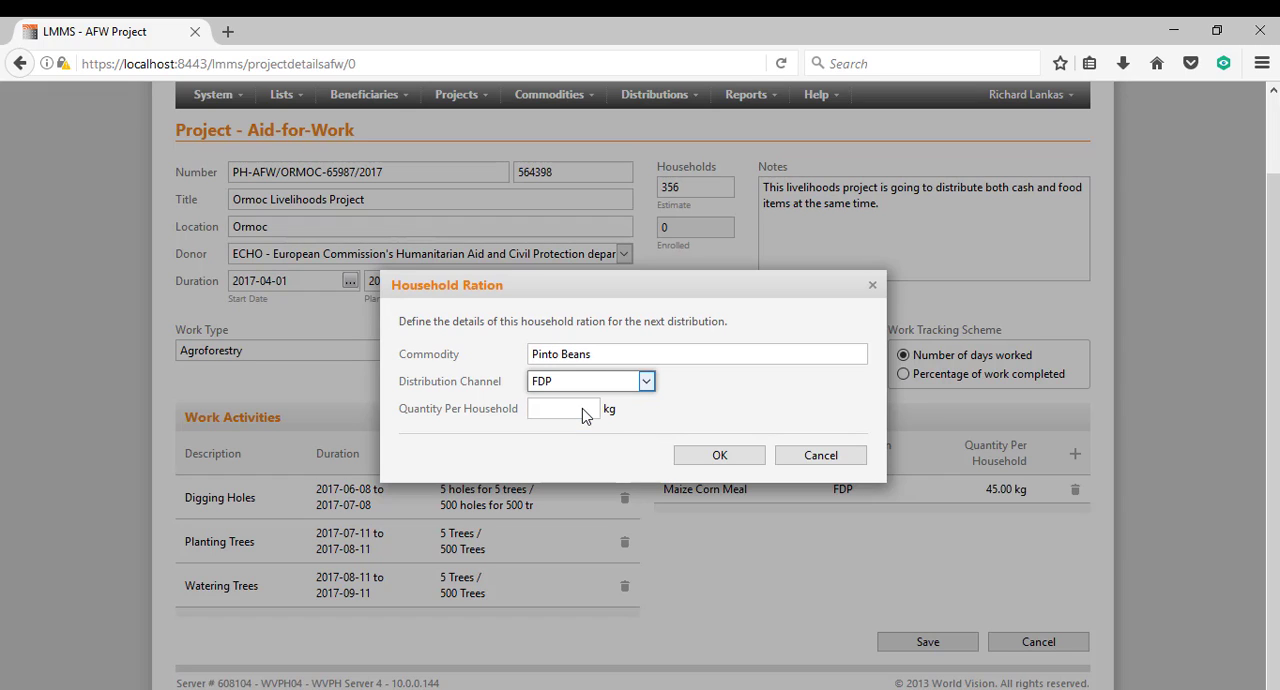
left_click(577, 410)
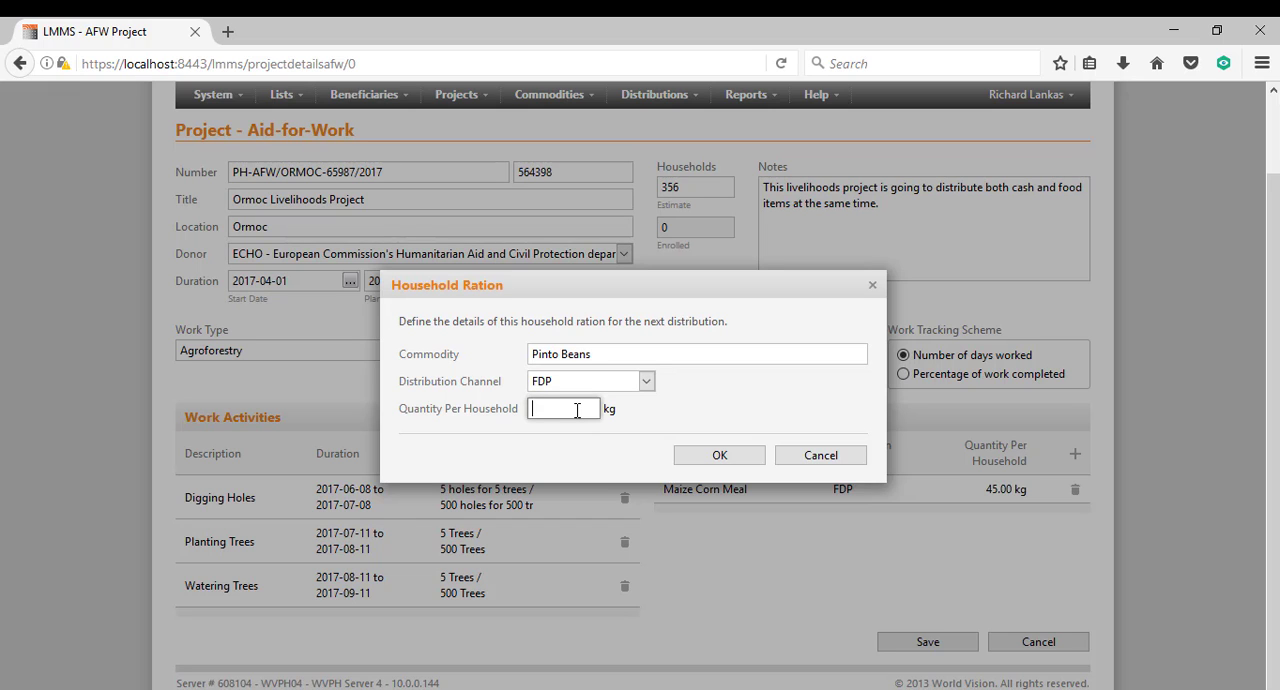
type("30")
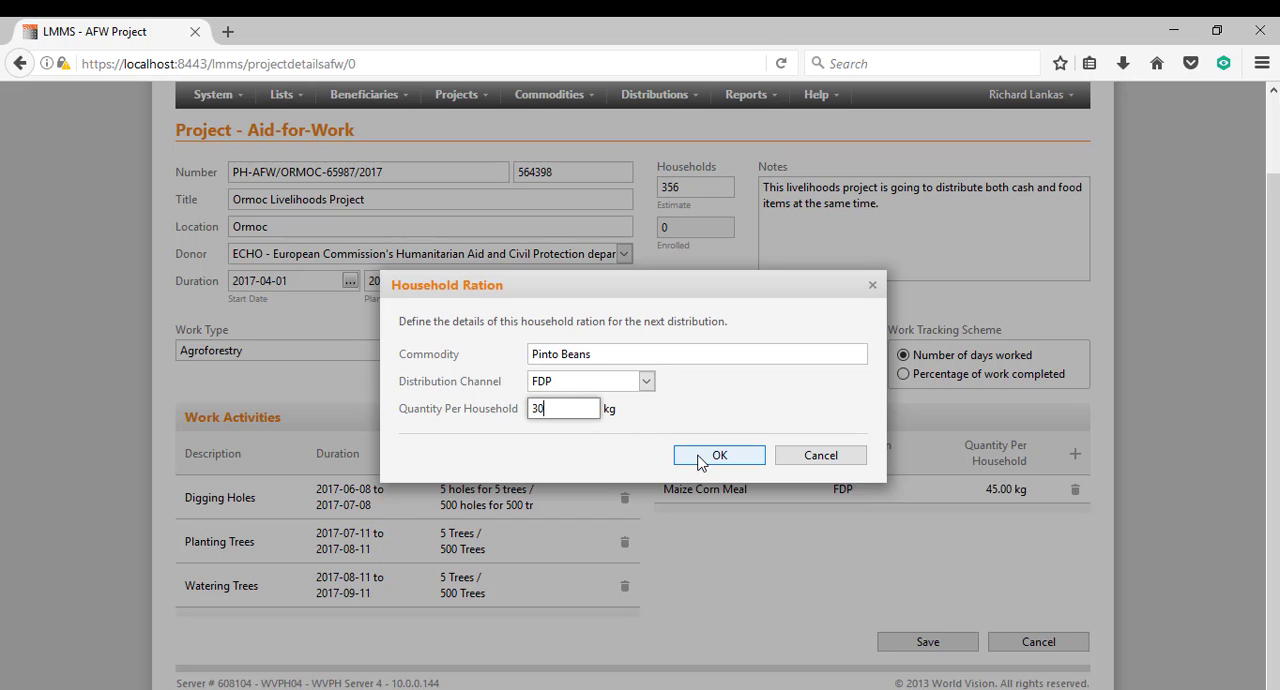
left_click(700, 458)
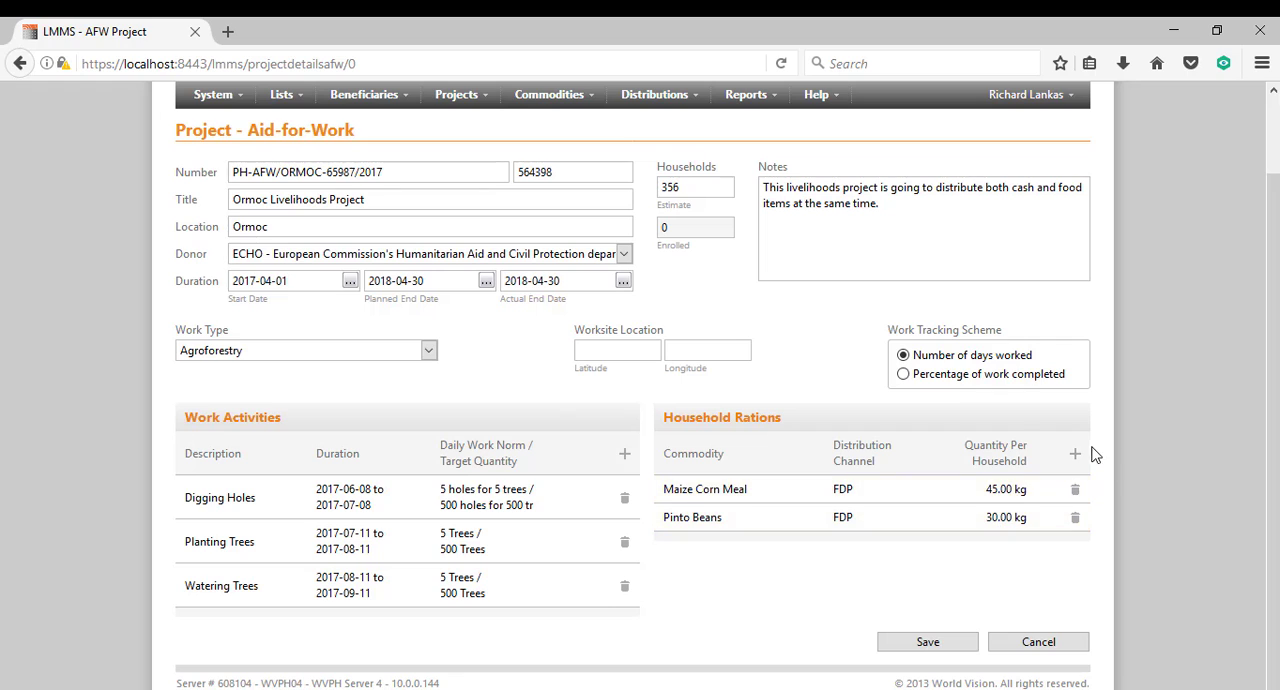
Add a household ration of Vegetable Oil distributed through FDP, with 3 kg per household.
left_click(1074, 453)
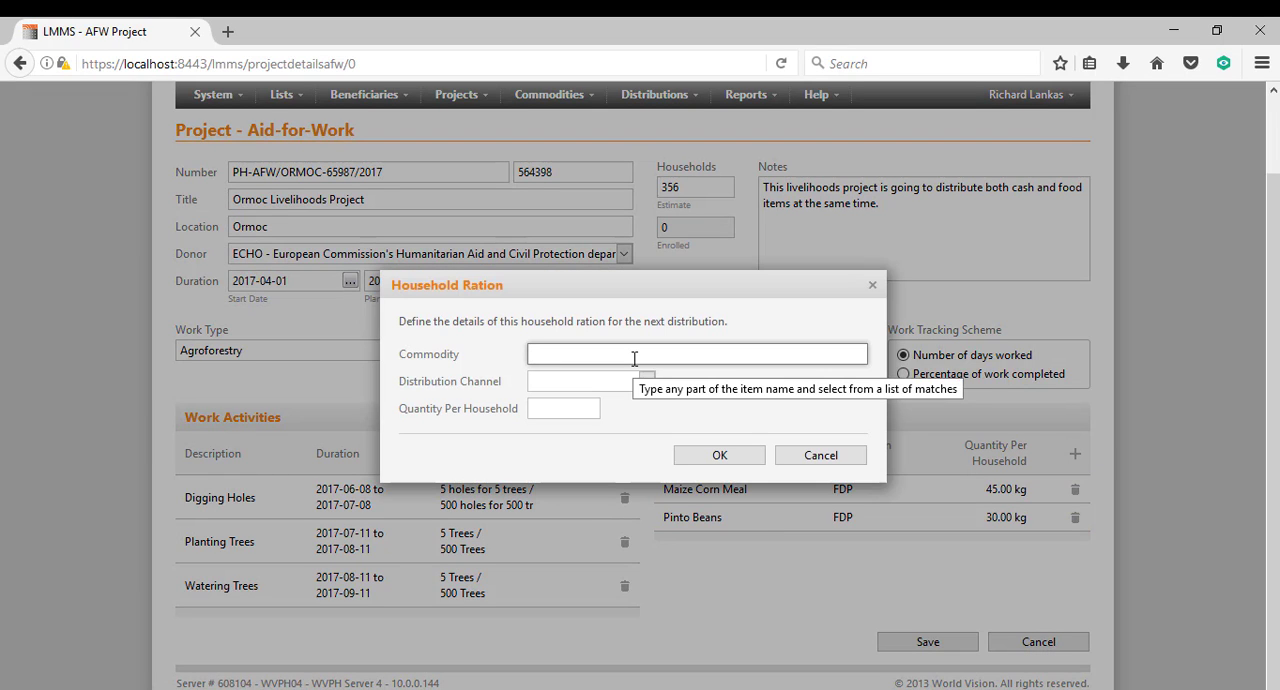
type("Veg")
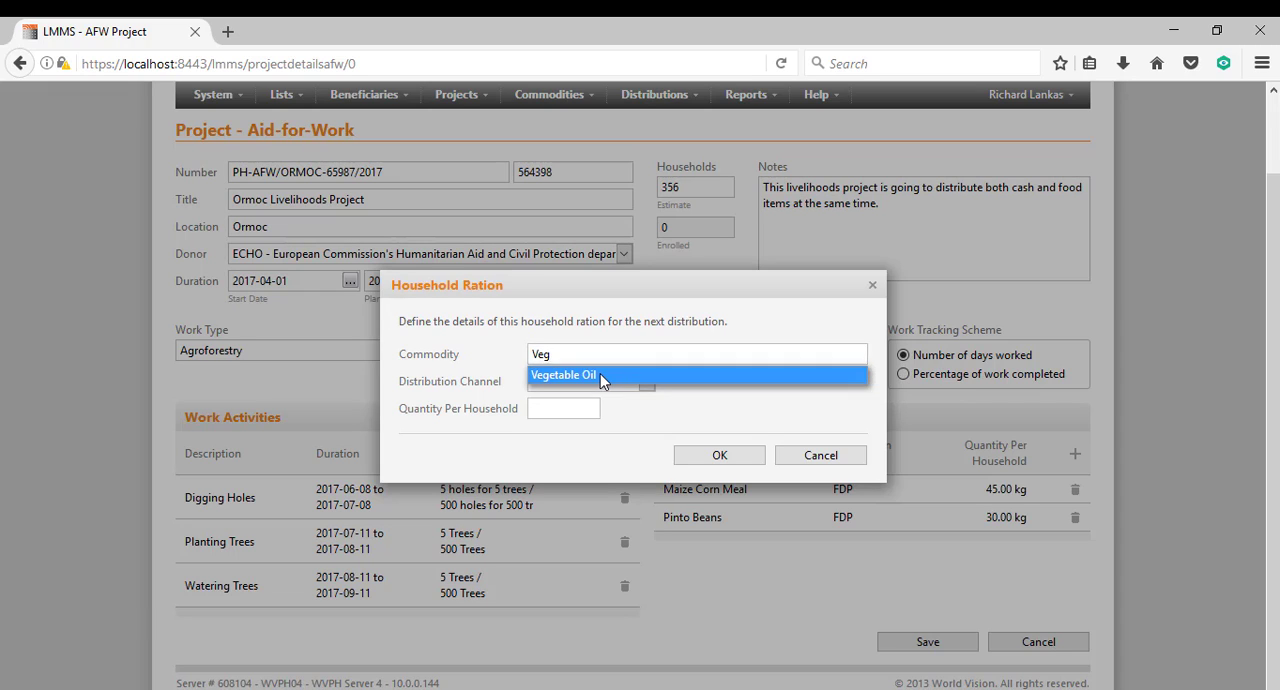
left_click(600, 374)
left_click(583, 381)
left_click(566, 409)
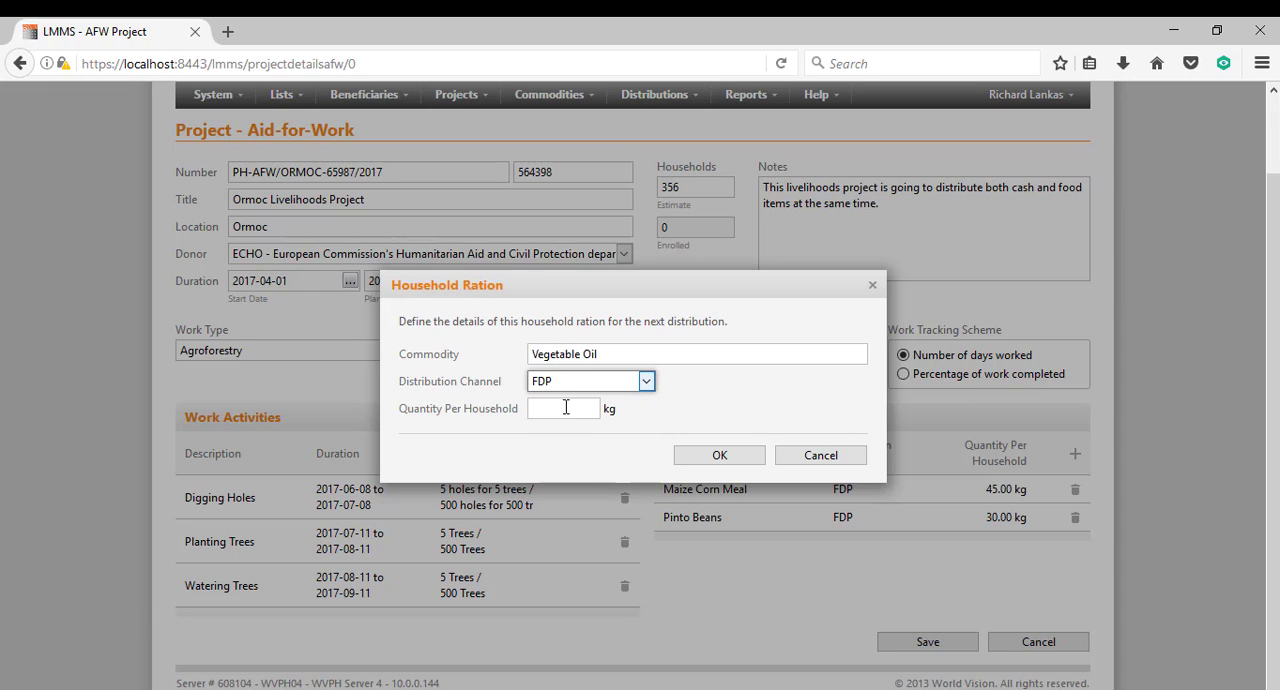
left_click(570, 408)
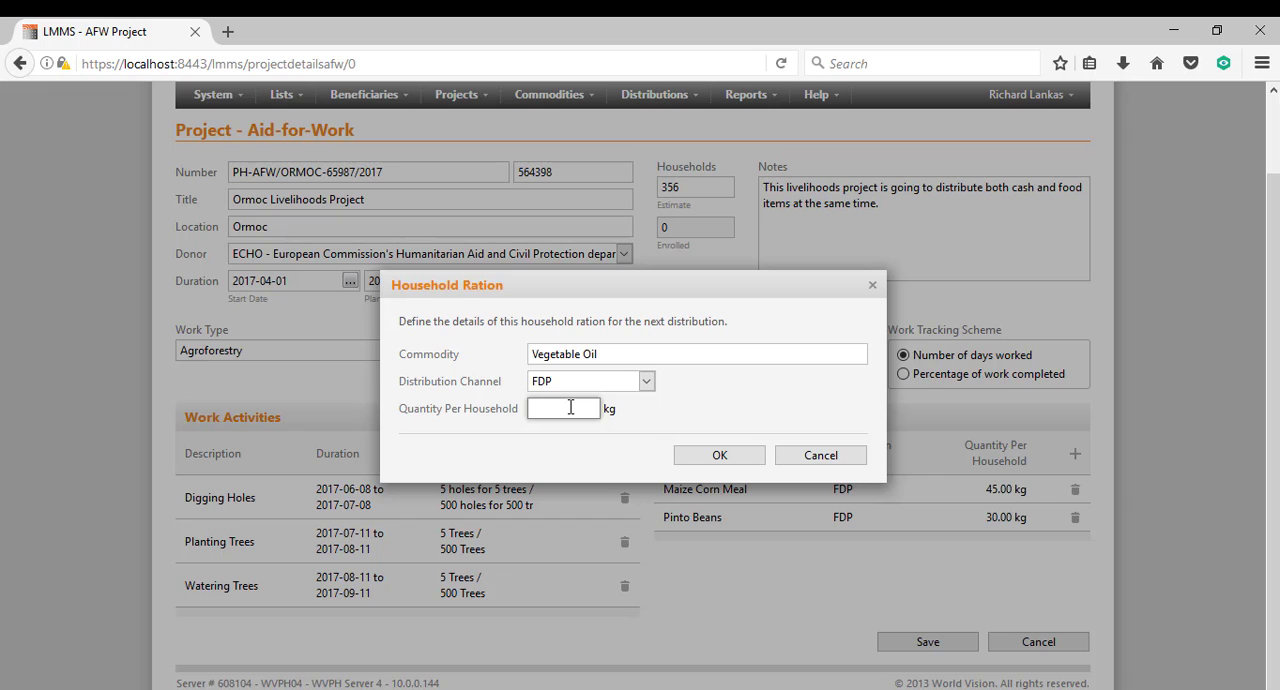
type("3")
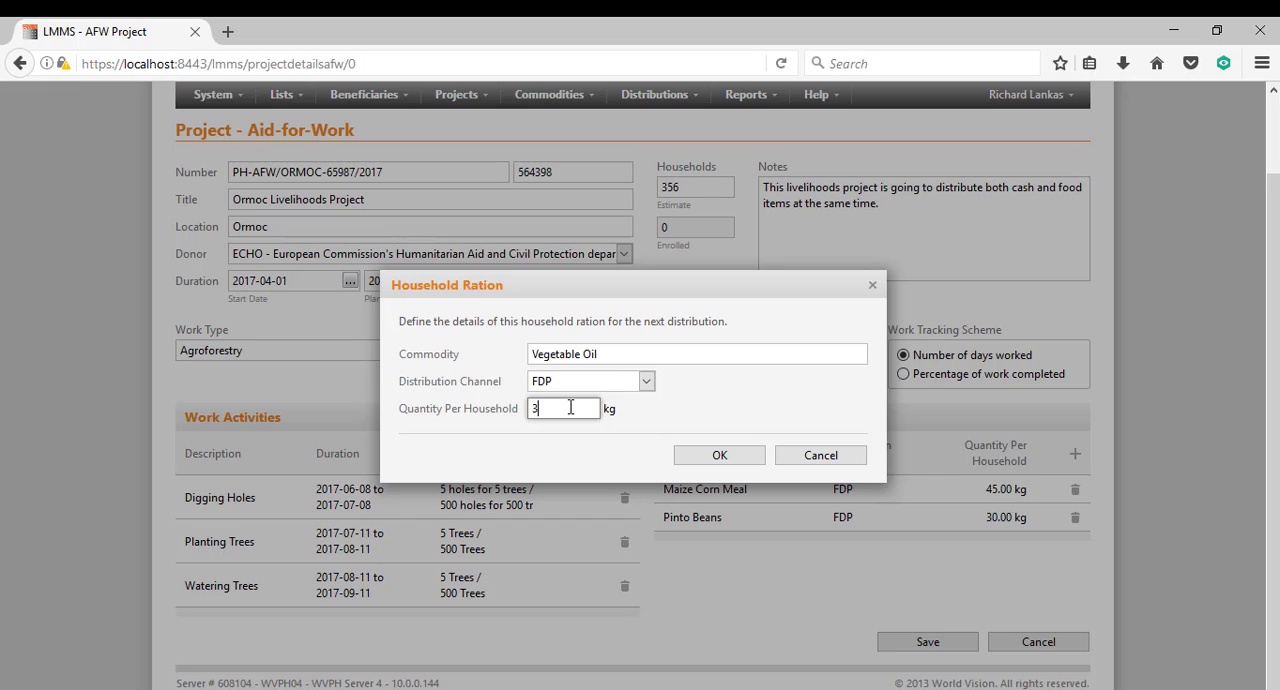
left_click(695, 455)
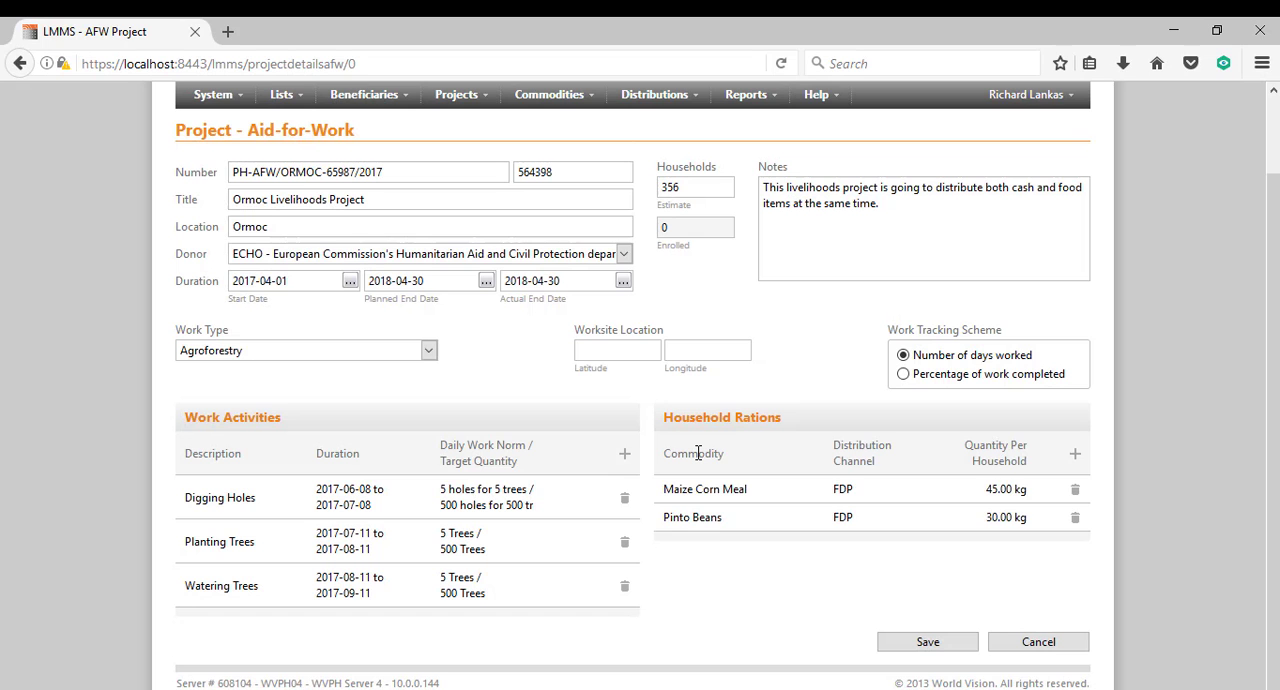
Add a household ration of Maize Grain distributed through e-Payment Agencies, with 4000 kg per household.
left_click(1075, 456)
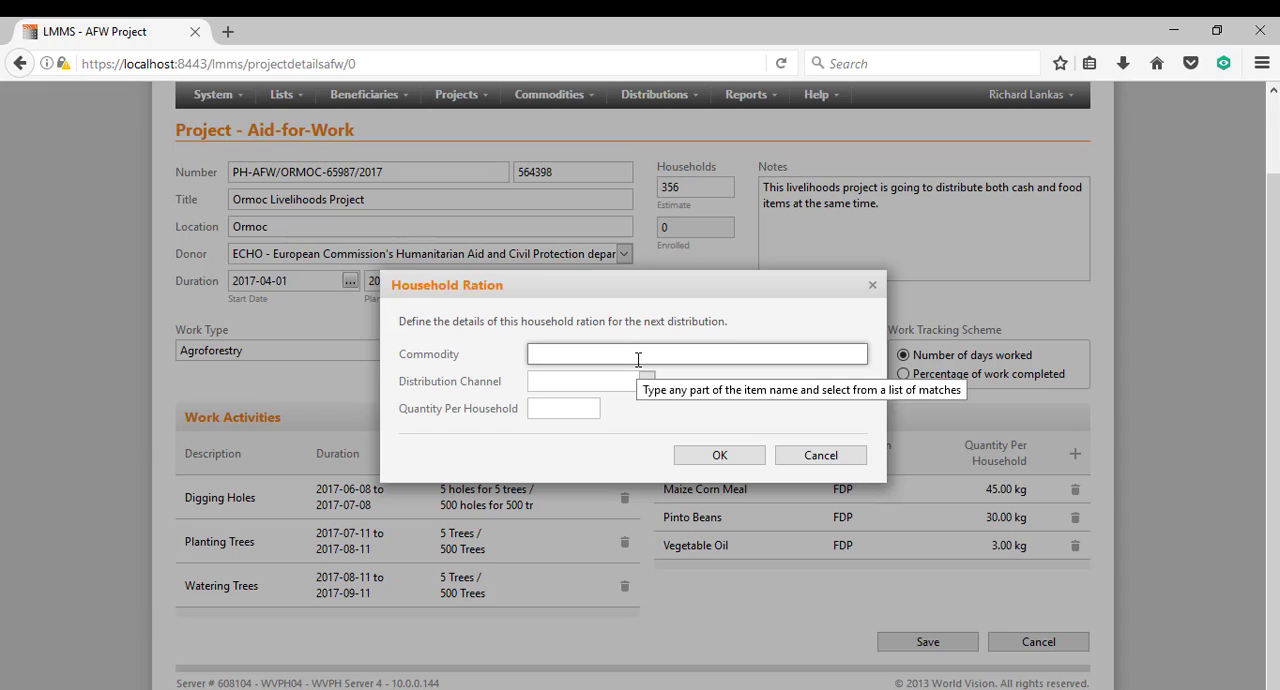
type("mai")
left_click(598, 393)
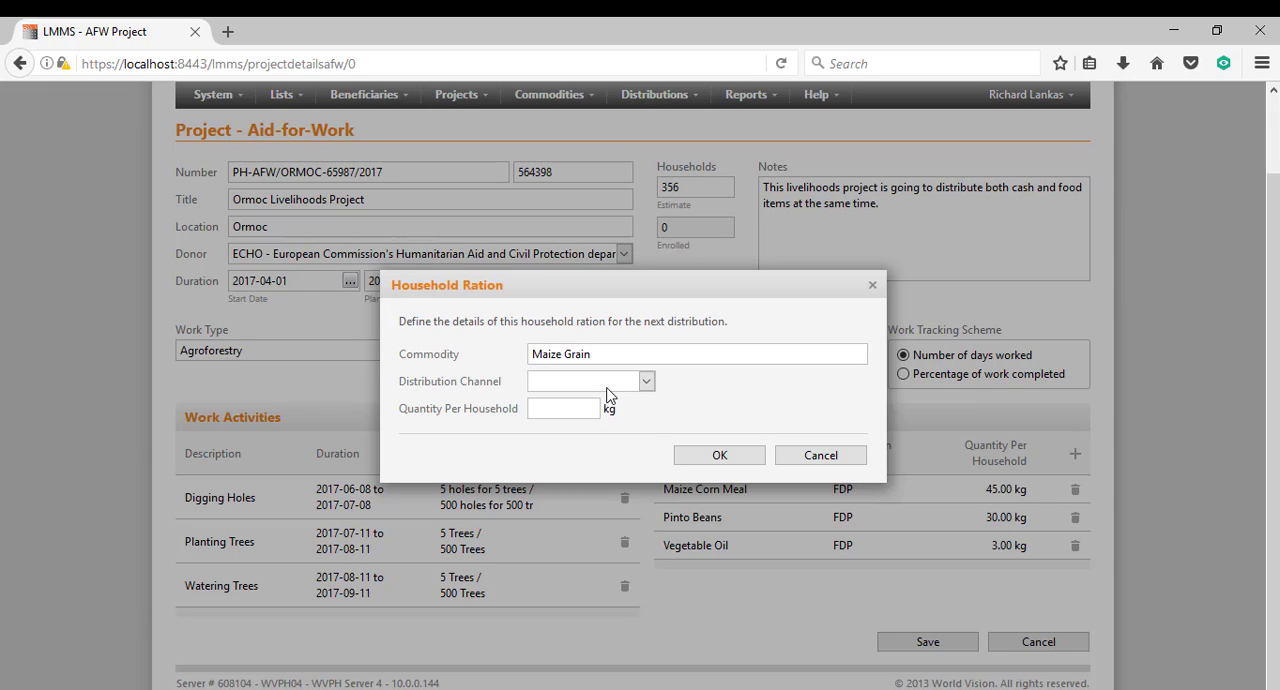
left_click(597, 383)
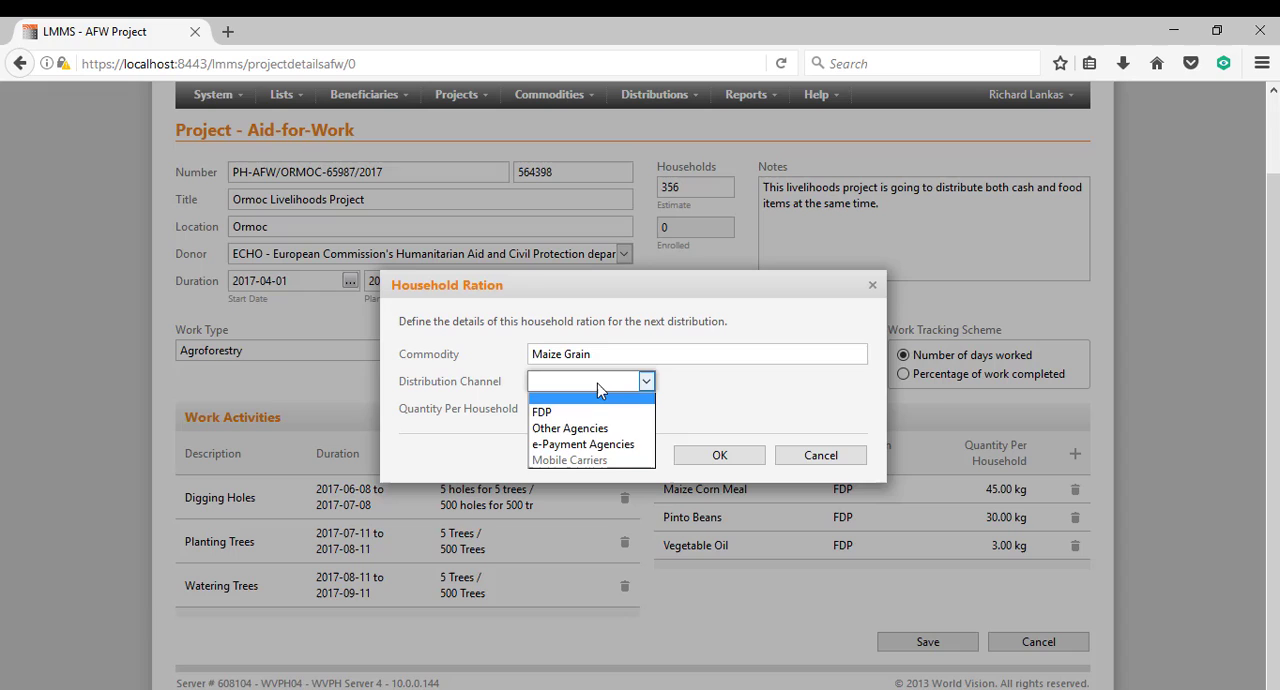
left_click(590, 446)
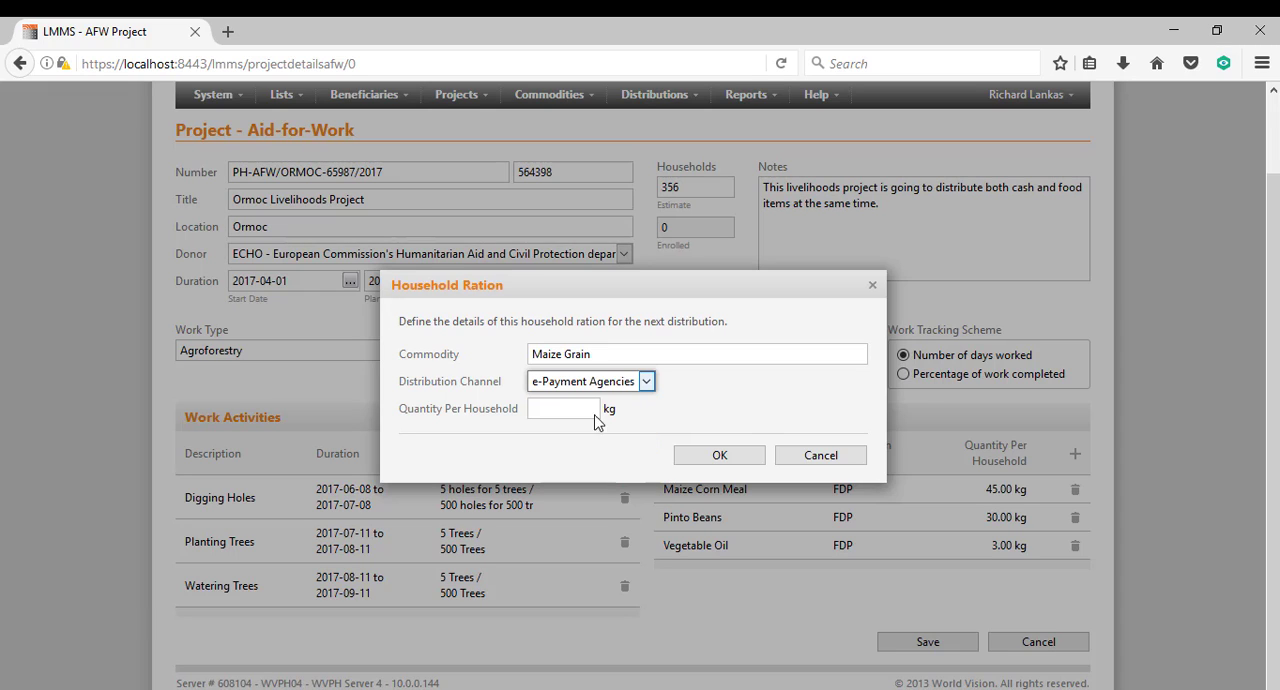
left_click(590, 407)
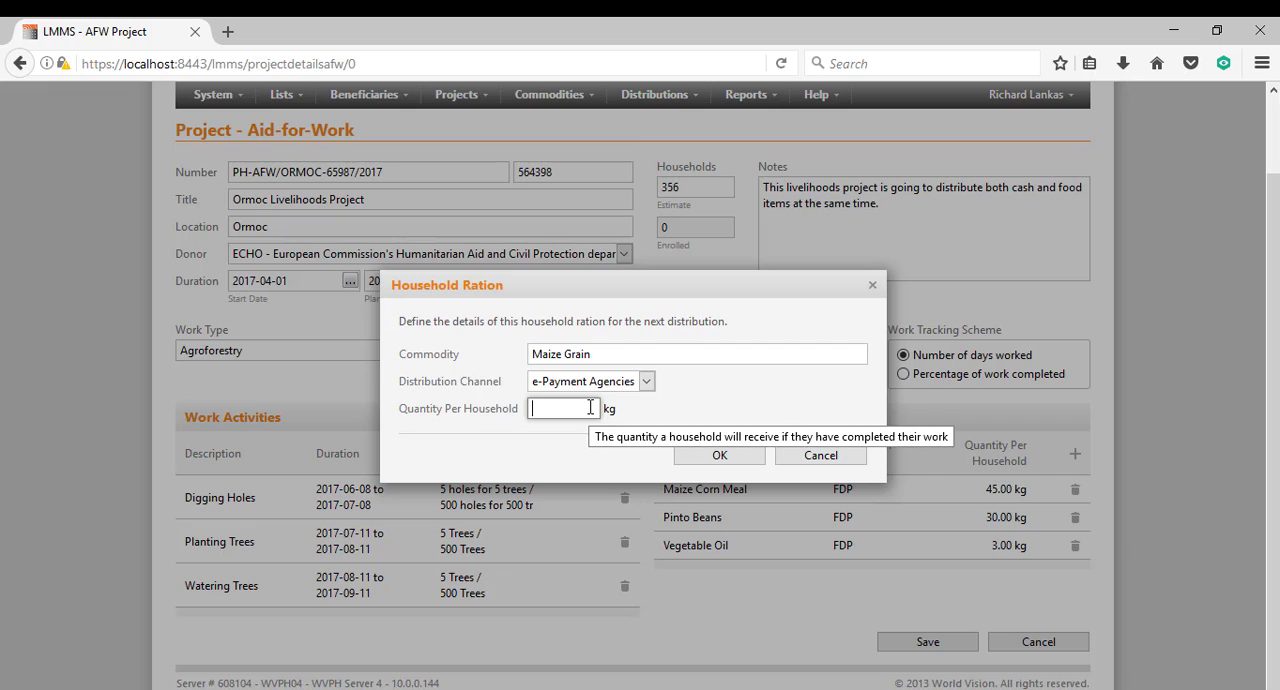
type("4000")
left_click(718, 456)
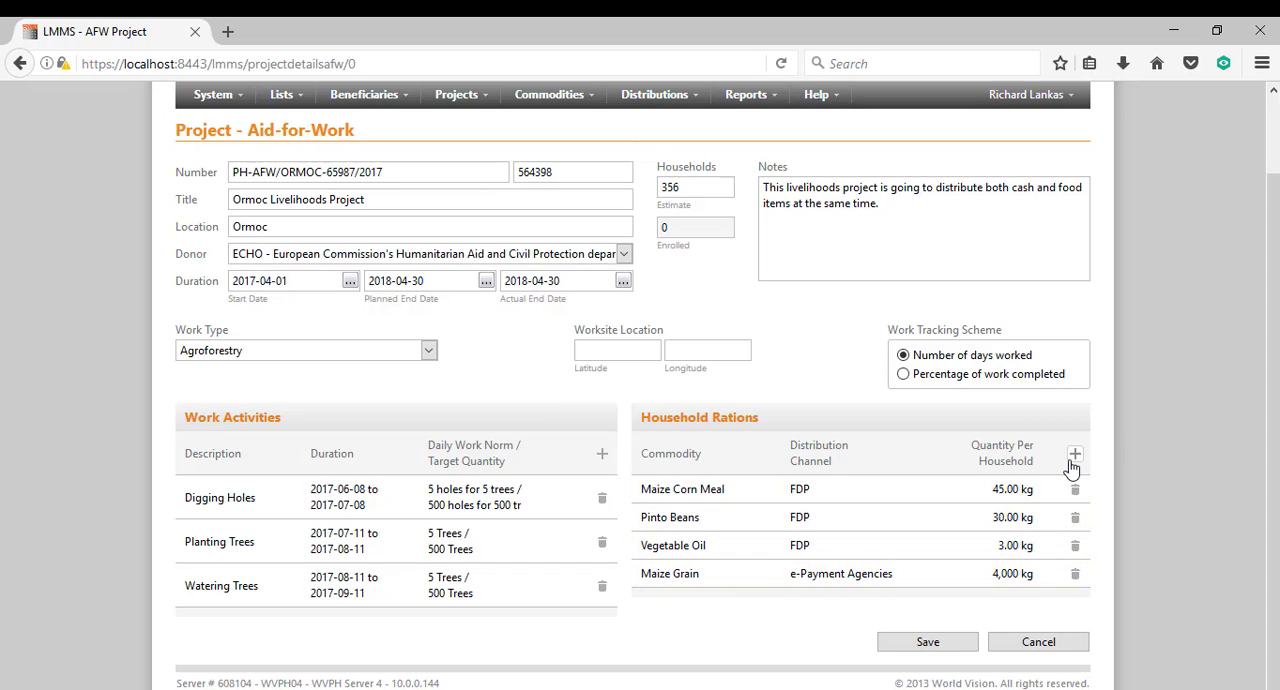
Add a household ration of Peso distributed through e-Payment Agencies, with 900 PHP per household.
left_click(1074, 460)
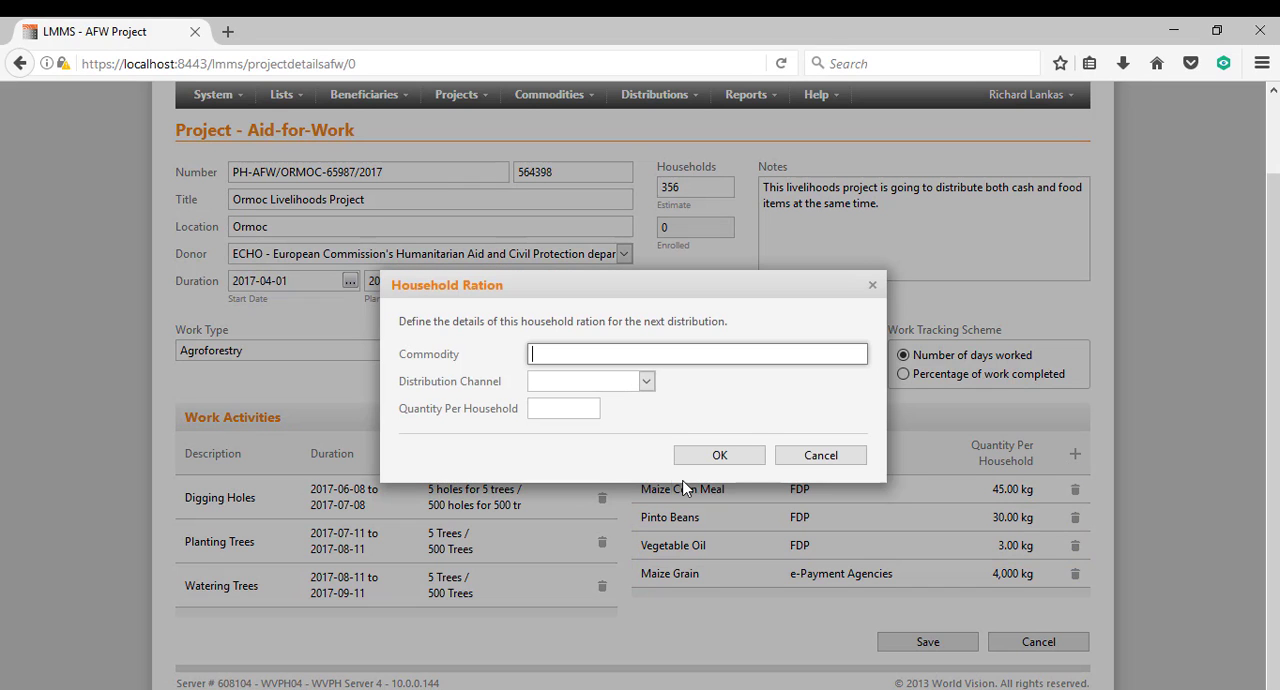
type("pes")
left_click(572, 380)
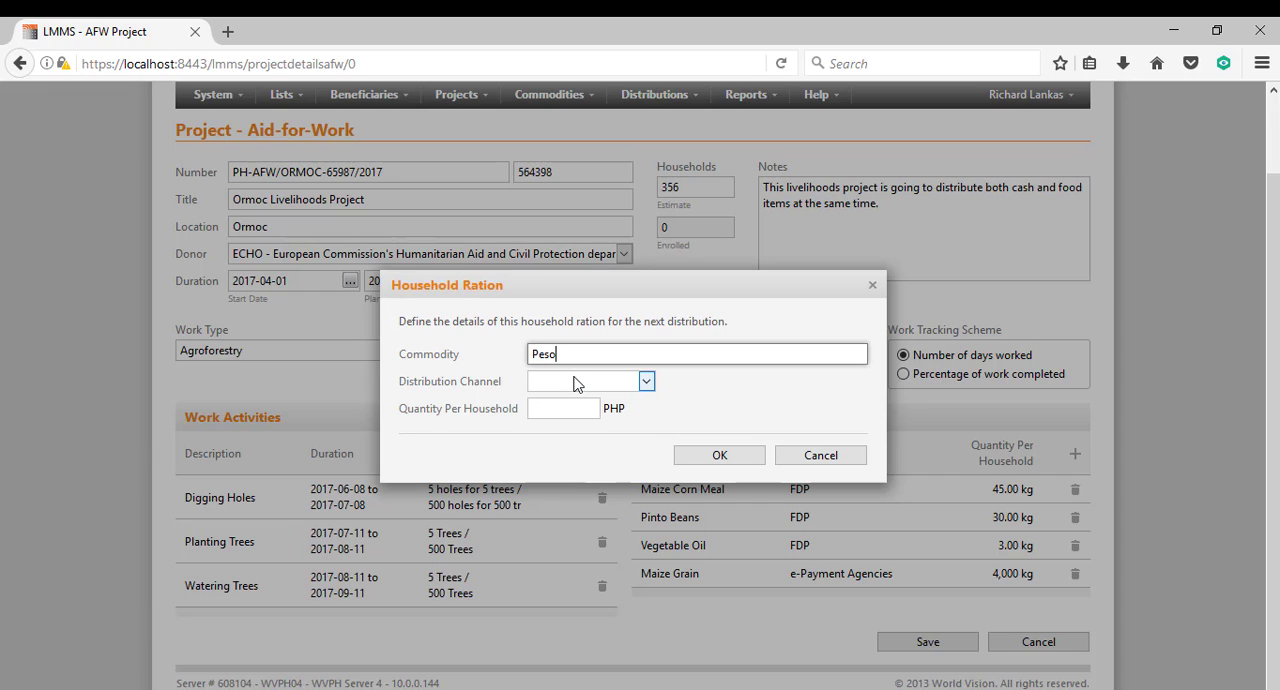
left_click(570, 383)
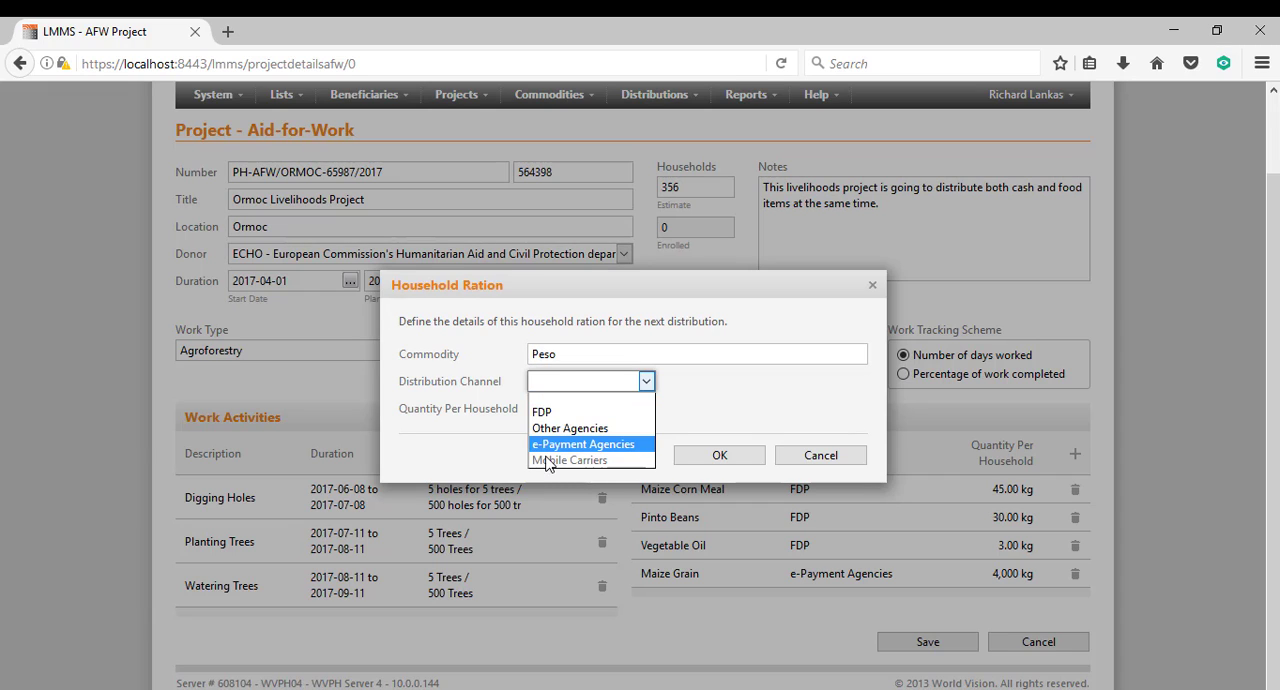
left_click(551, 446)
left_click(567, 408)
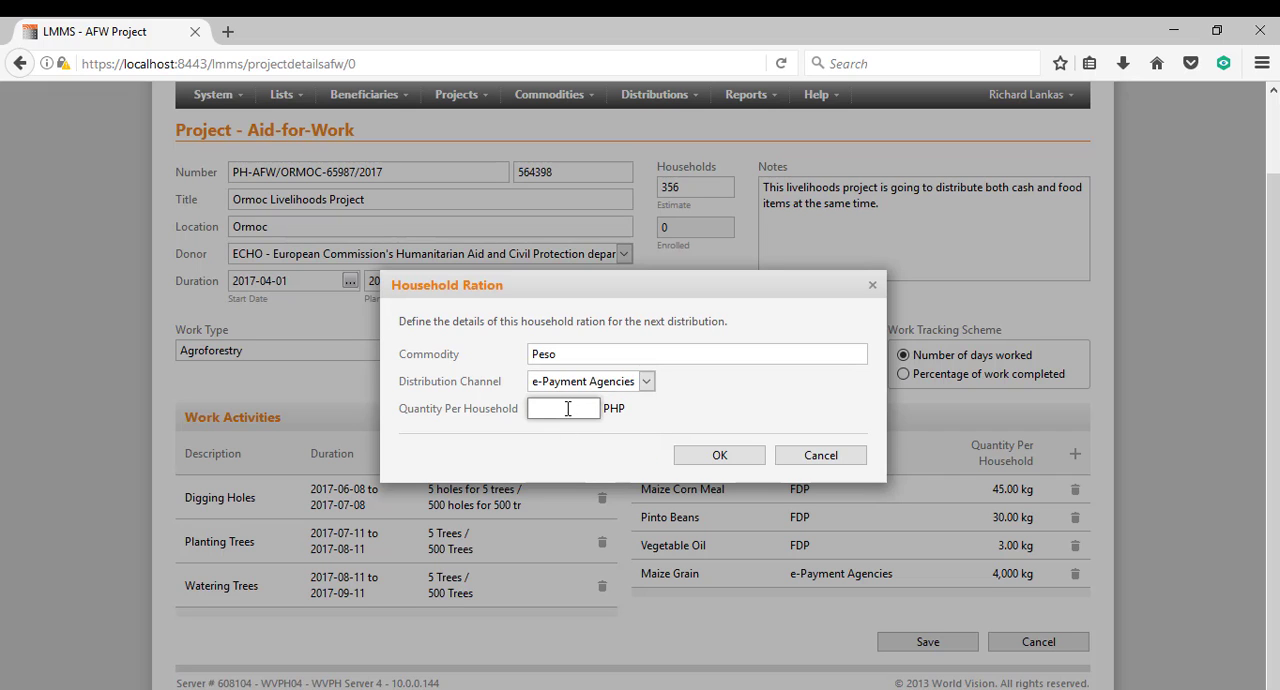
type("900")
left_click(686, 458)
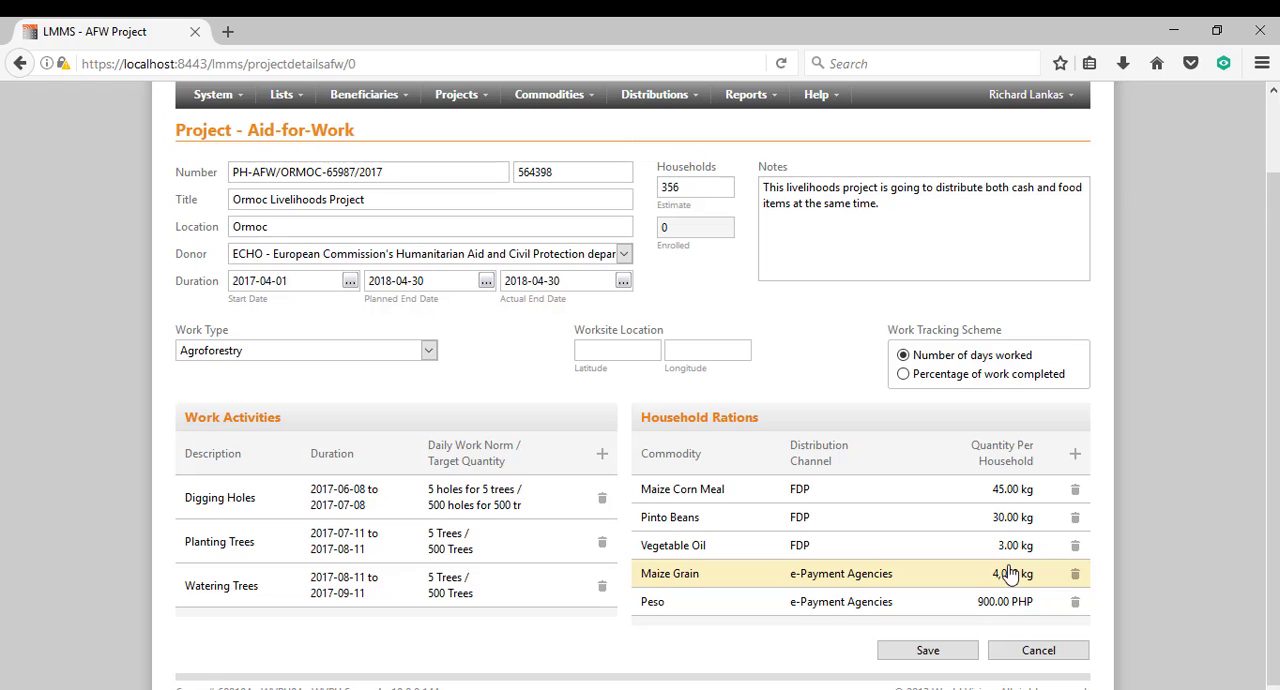
Delete the Maize Grain ration from the household rations and save the Aid-for-Work project.
left_click(1076, 576)
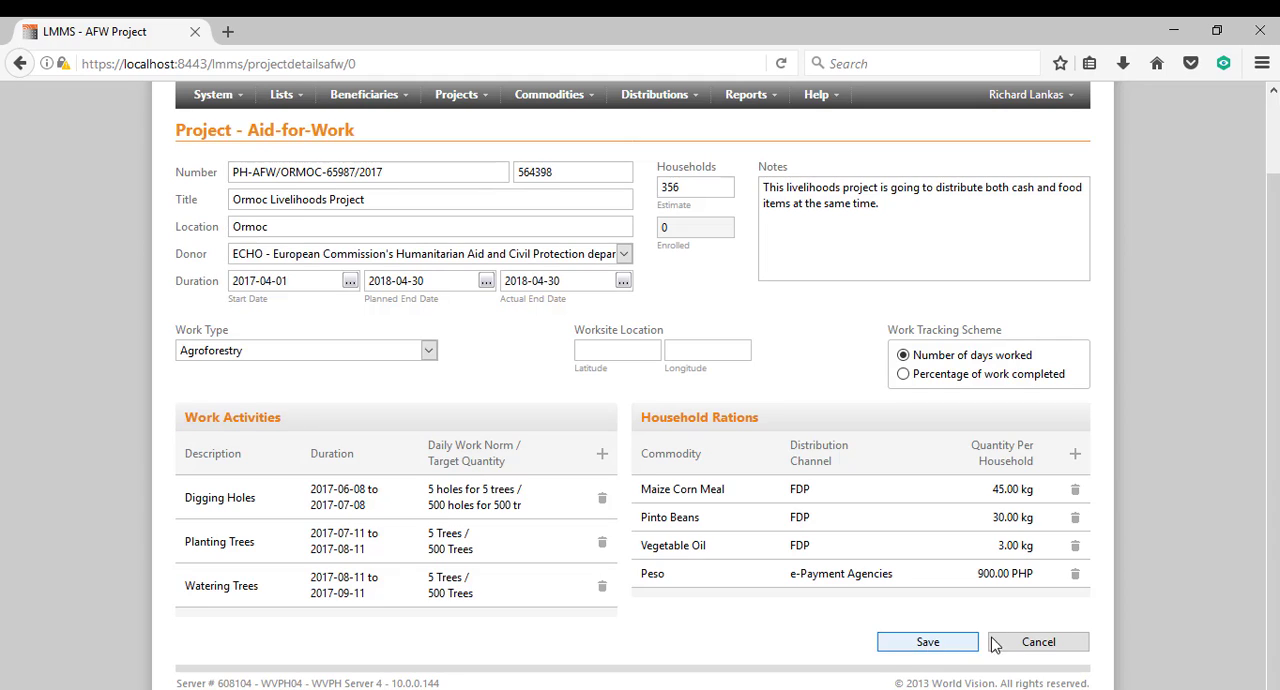
left_click(927, 642)
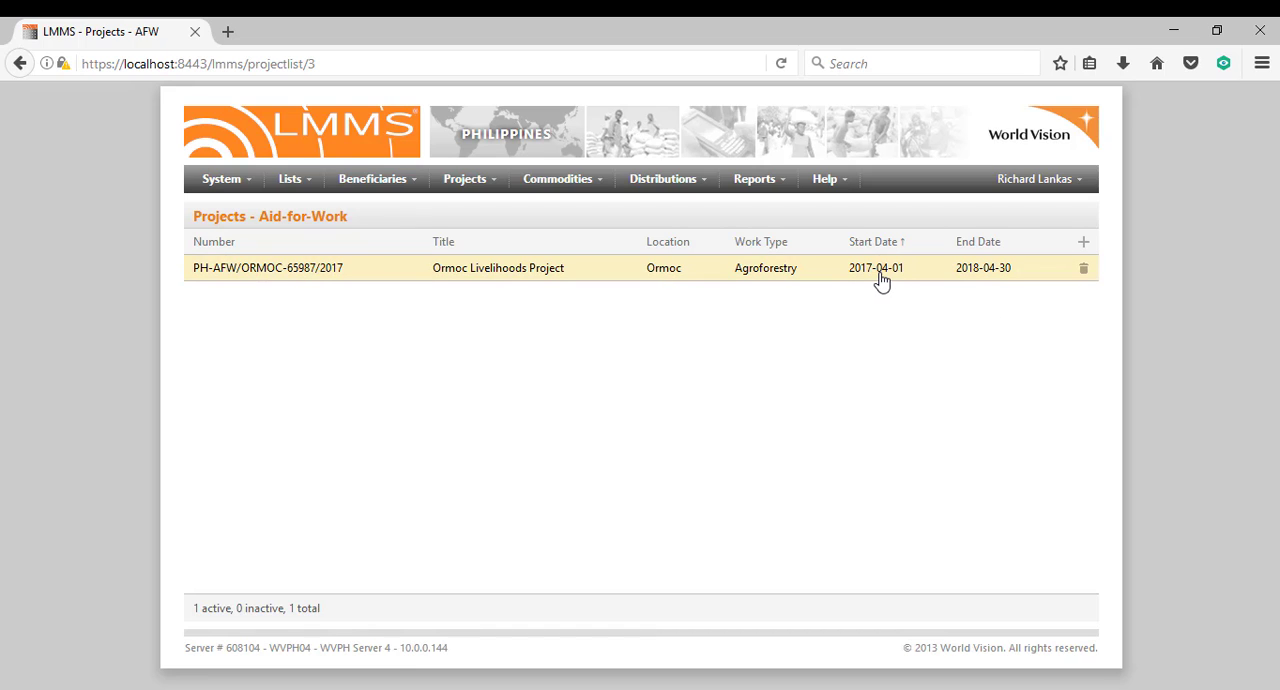
Reopen the Ormoc Livelihoods Project to review its details, work activities and rations, and return to the project list without saving.
left_click(771, 268)
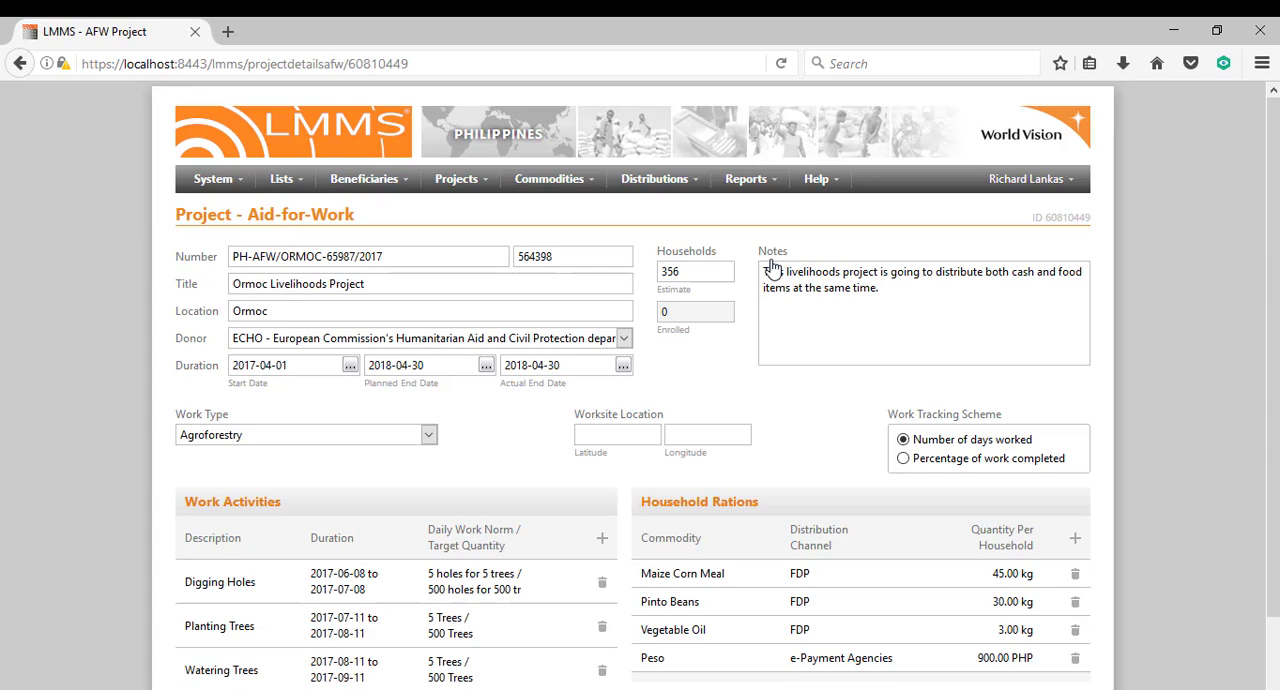
scroll(1080, 400, "down", 2)
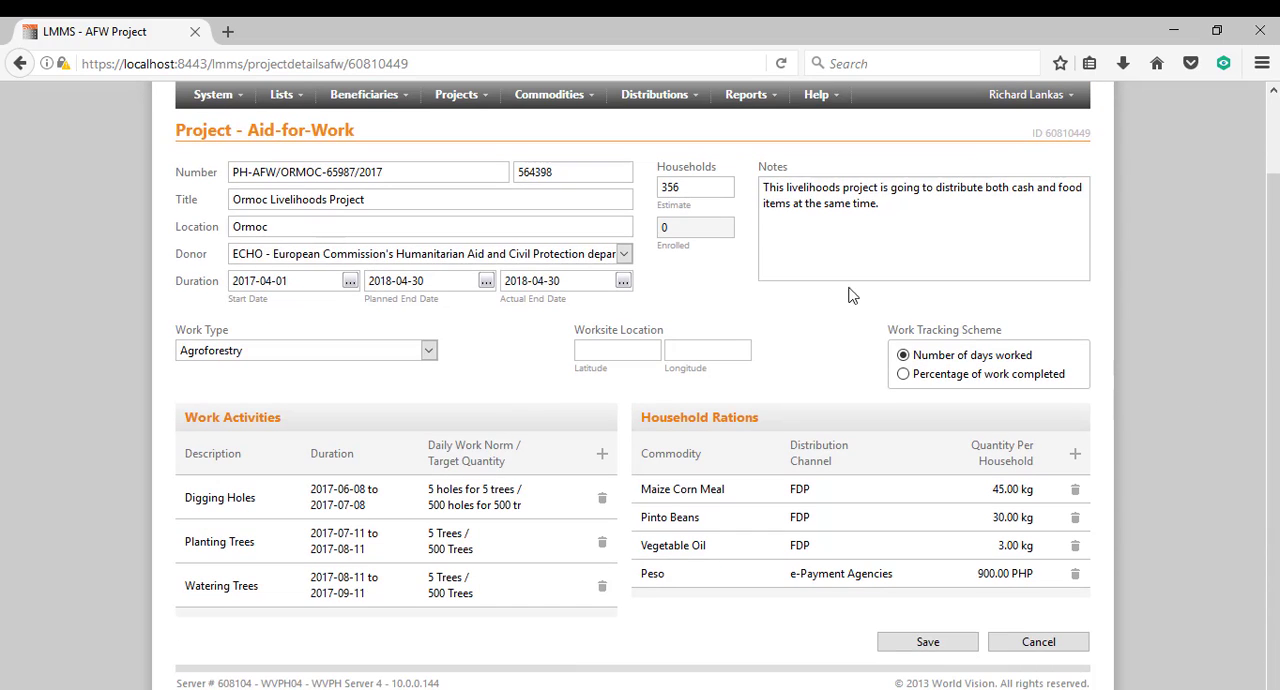
left_click(1040, 645)
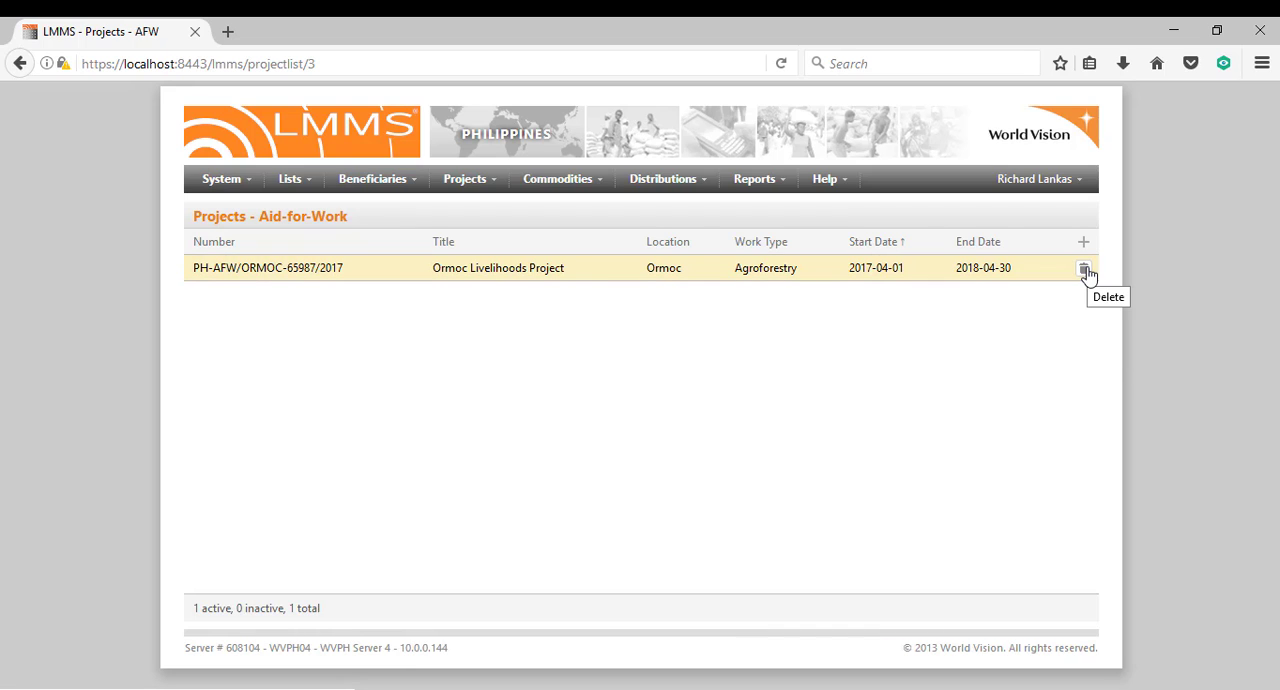
left_click(1086, 274)
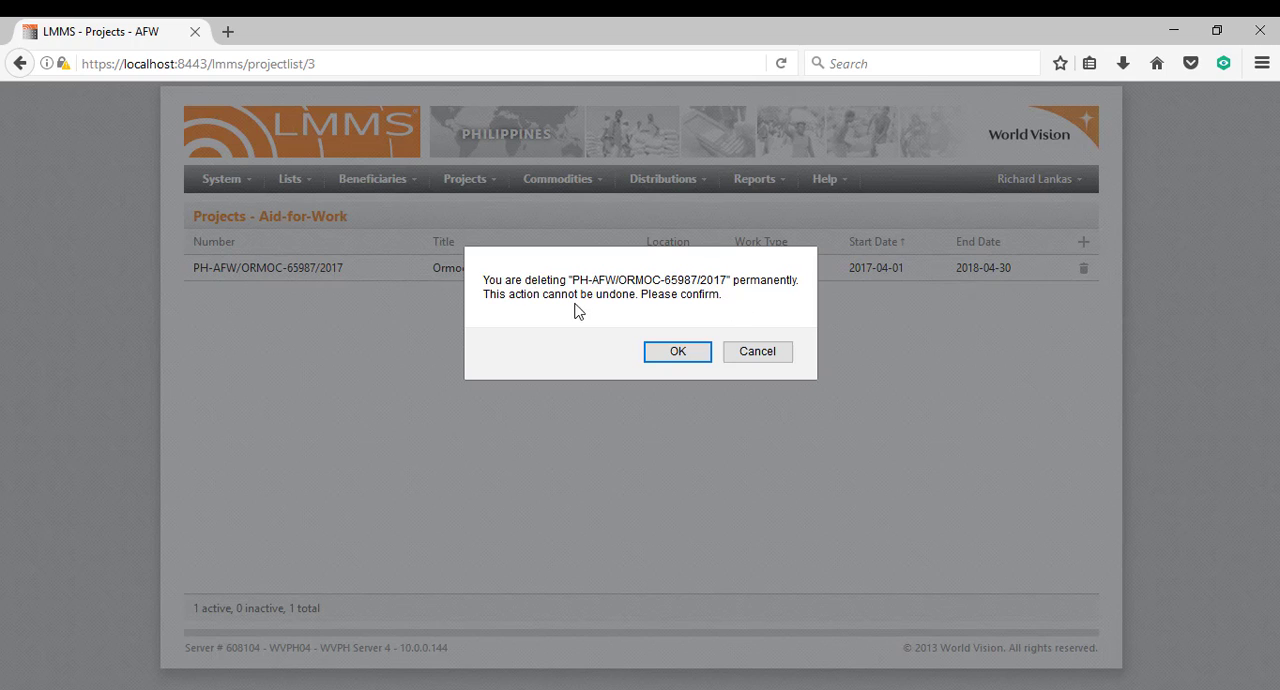
double_click(614, 293)
left_click(757, 352)
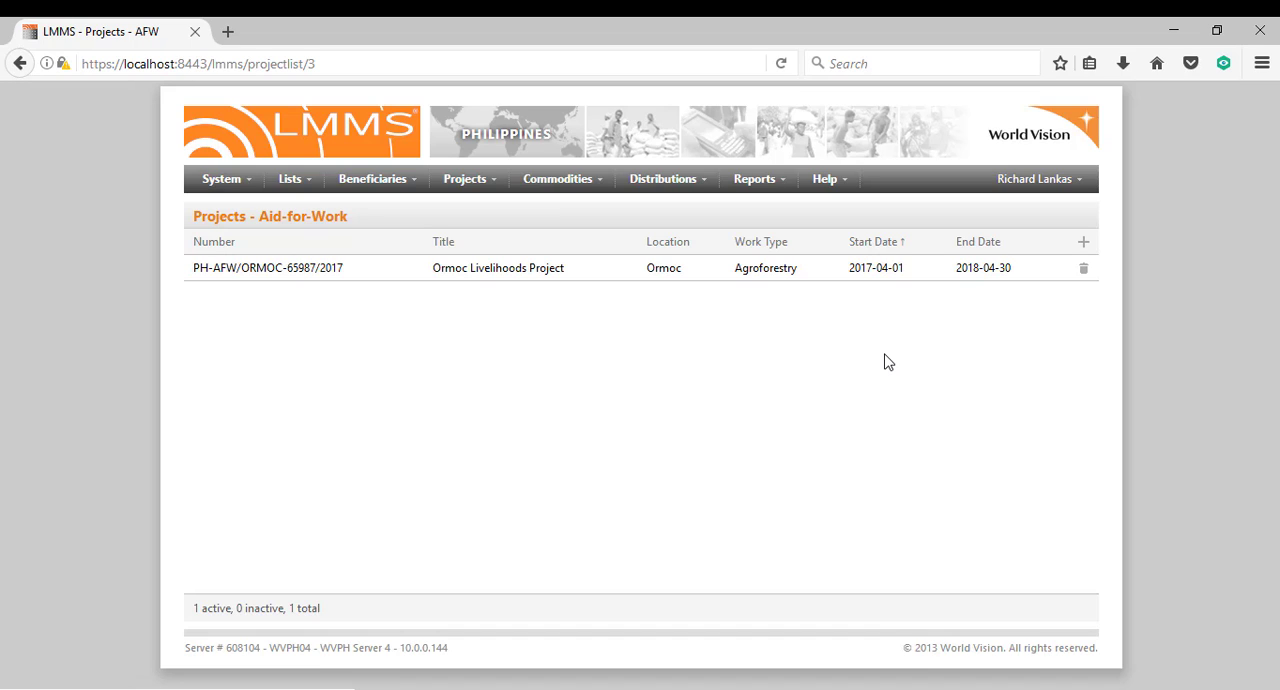
Return to the dashboard and examine the project statistics.
left_click(651, 157)
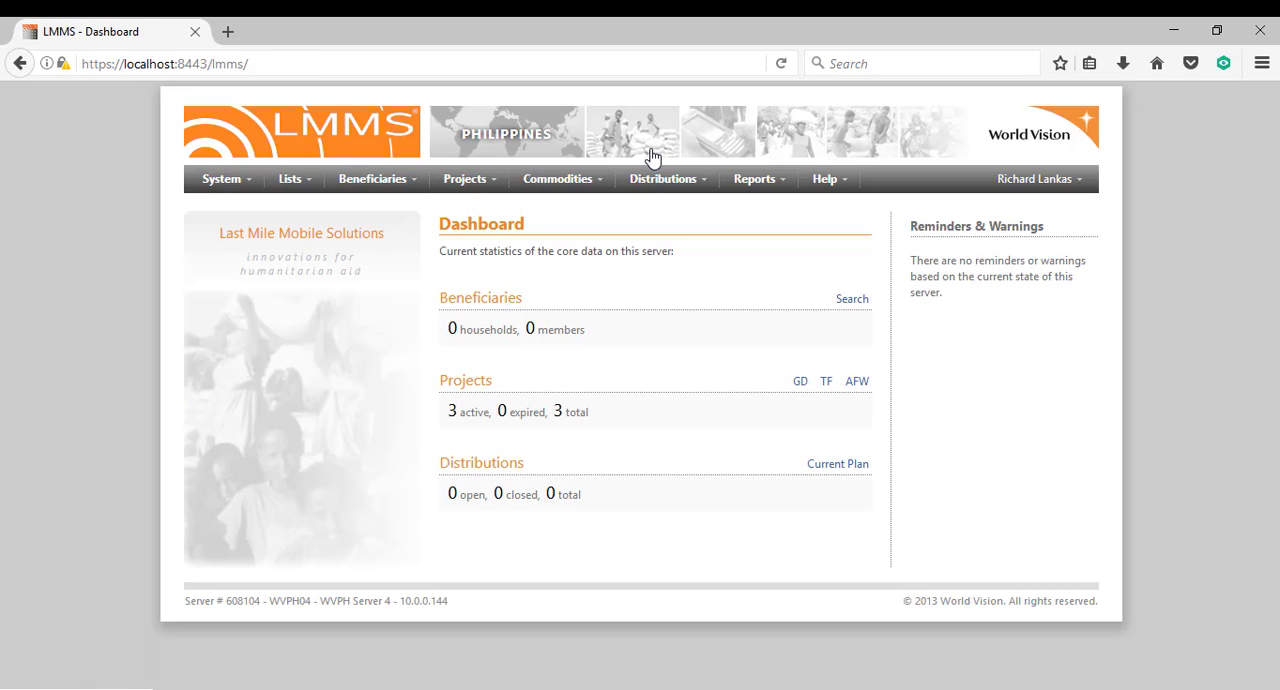
double_click(451, 410)
left_click(471, 421)
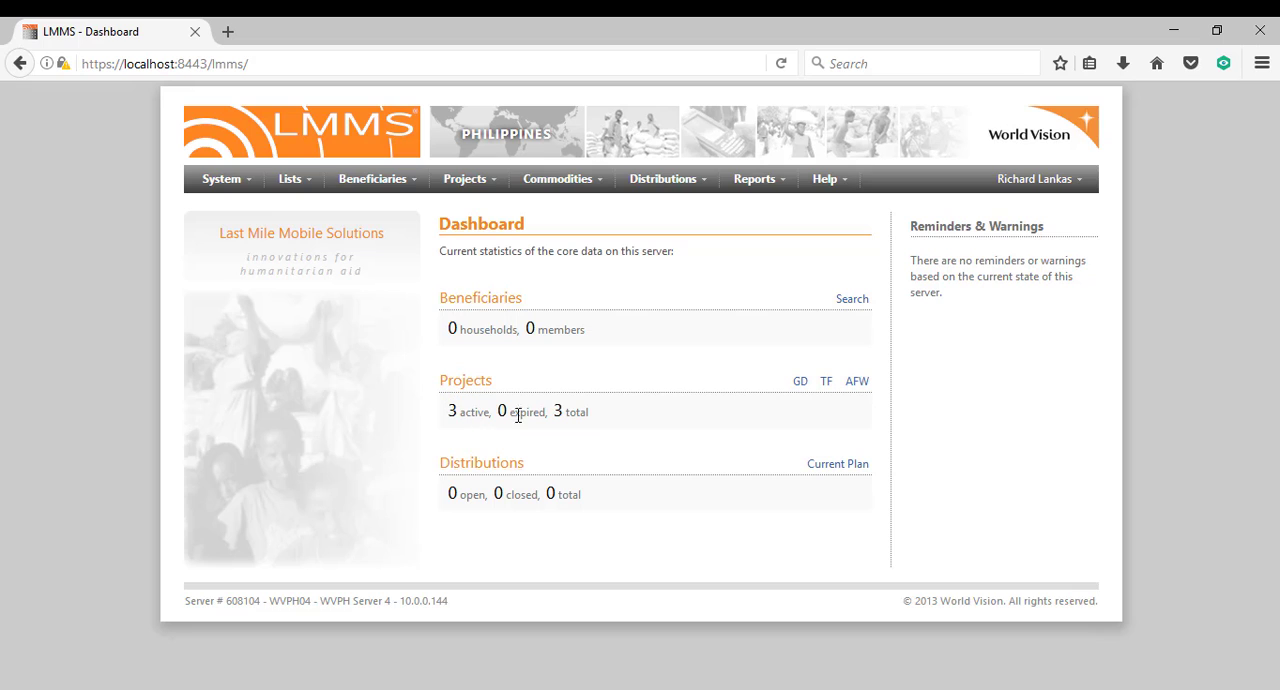